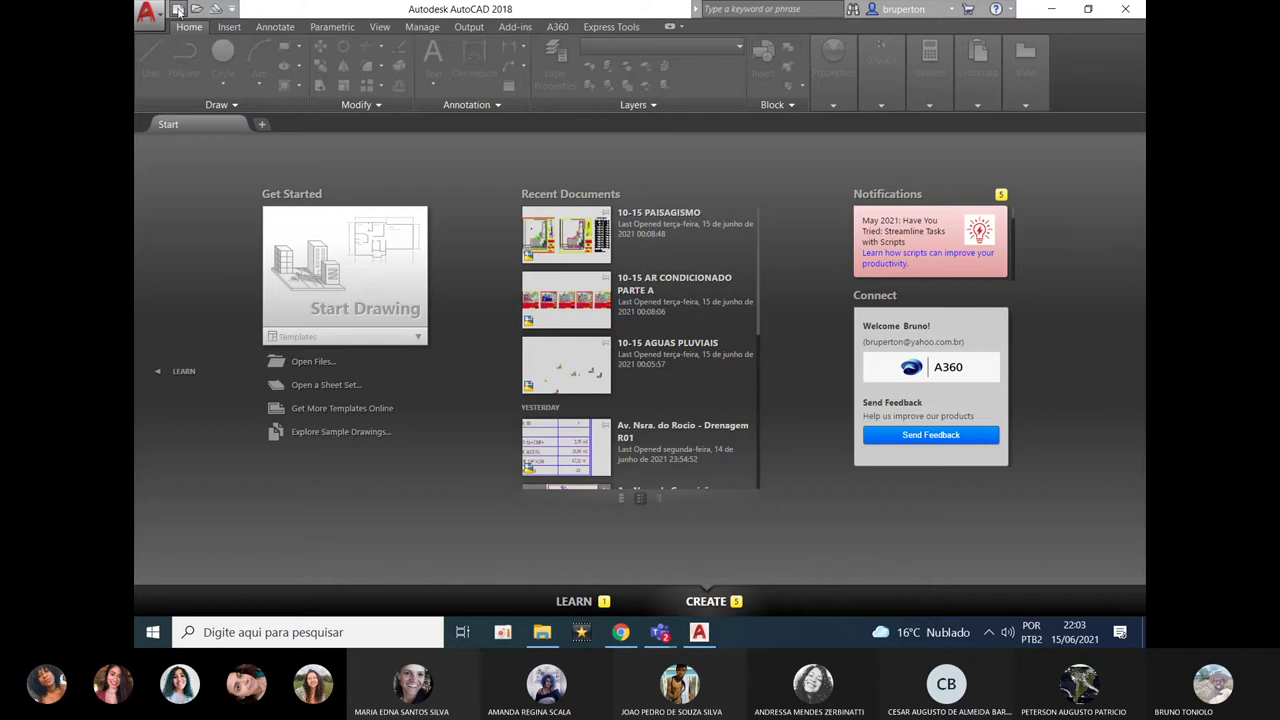
Create a new drawing from the acad.dwt template.
key("ctrl+n")
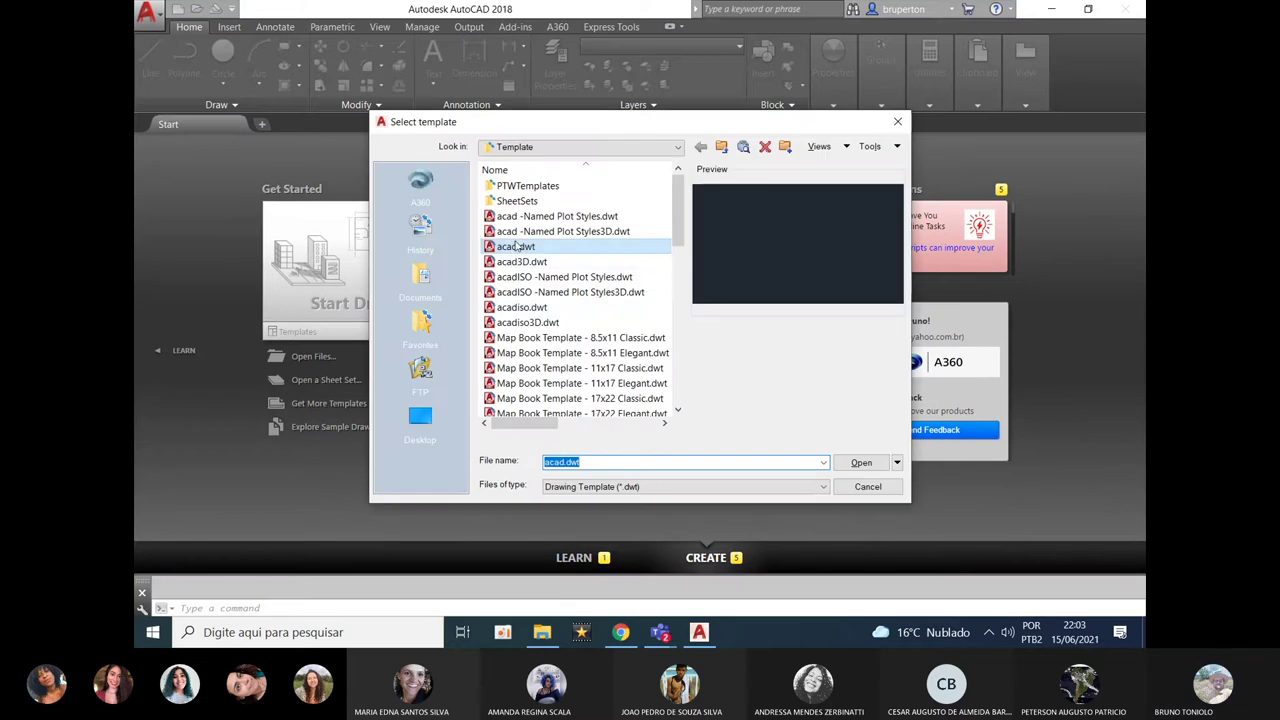
double_click(515, 248)
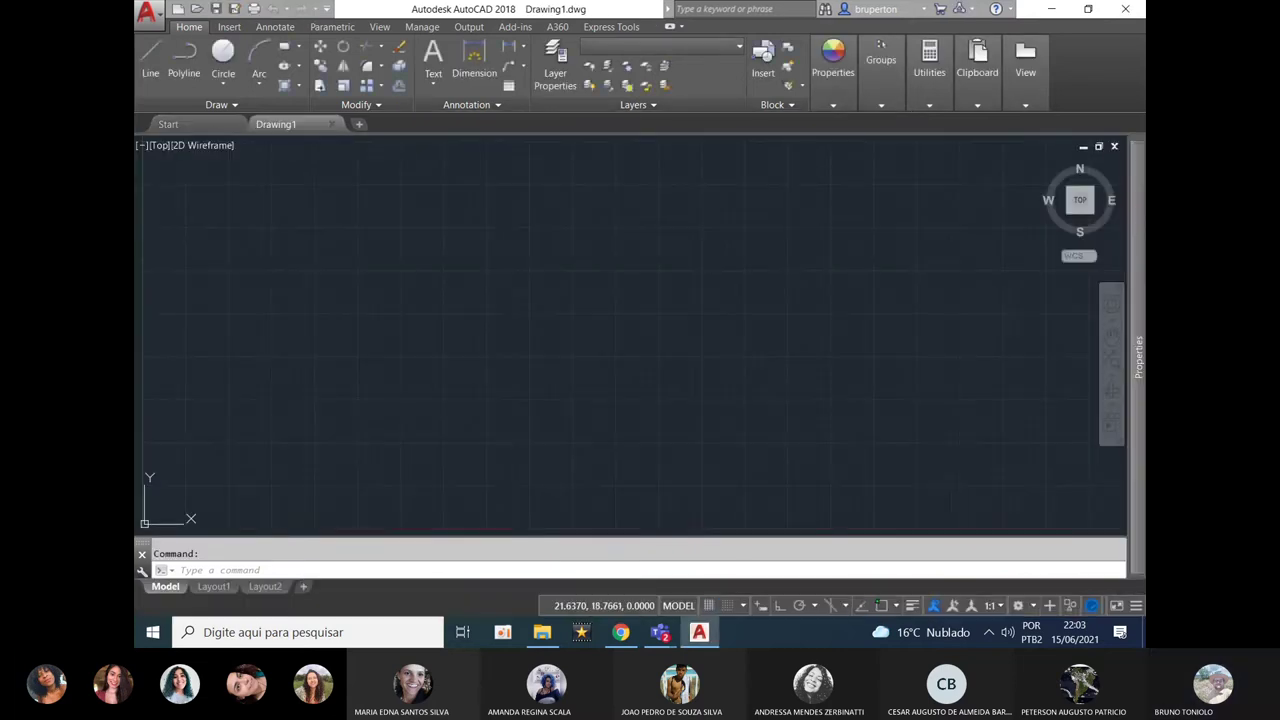
type("pl")
key("Return")
key("Escape")
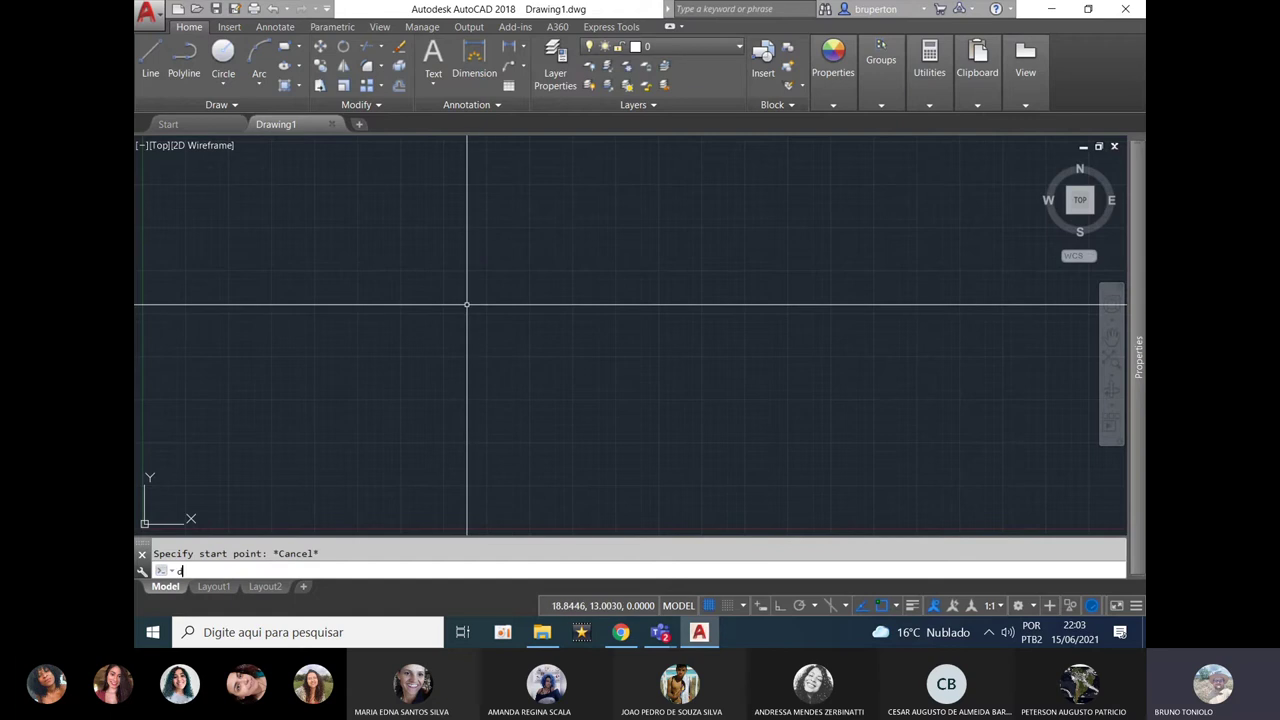
Start a single-line text, picking its insertion point, height and a horizontal rotation with Ortho turned on.
type("dh")
key("Return")
type("dt")
key("Return")
left_click(384, 258)
key("F8")
left_click(586, 356)
left_click(590, 346)
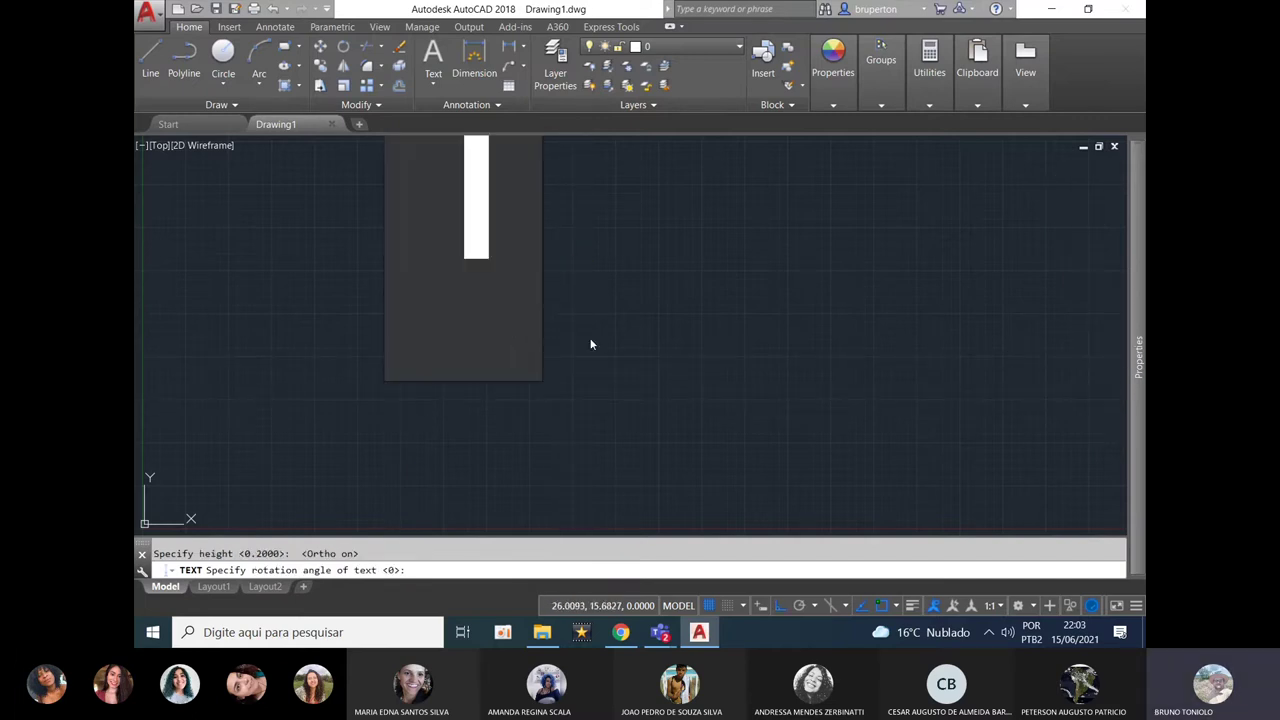
Enter "1:3 (v:h)" as the content of the single-line text and finish the Text command.
scroll(620, 378, "down", 4)
scroll(632, 308, "up", 2)
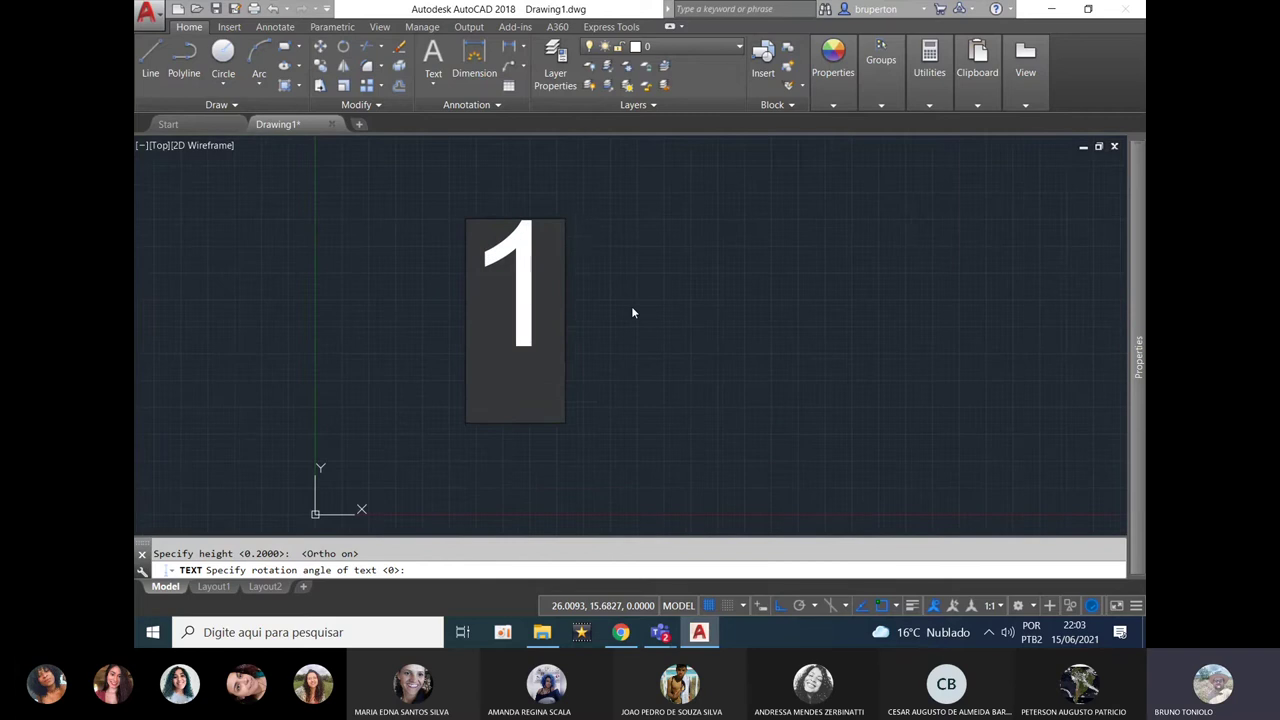
key("BackSpace")
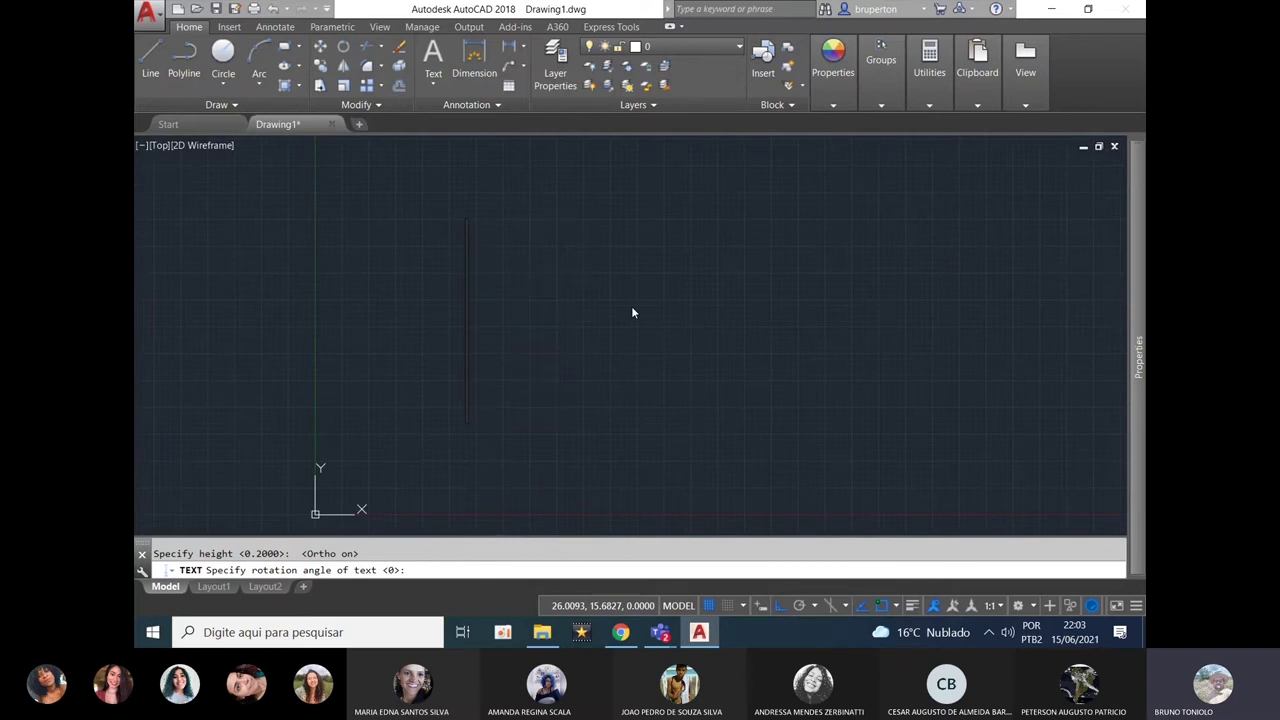
type(":4")
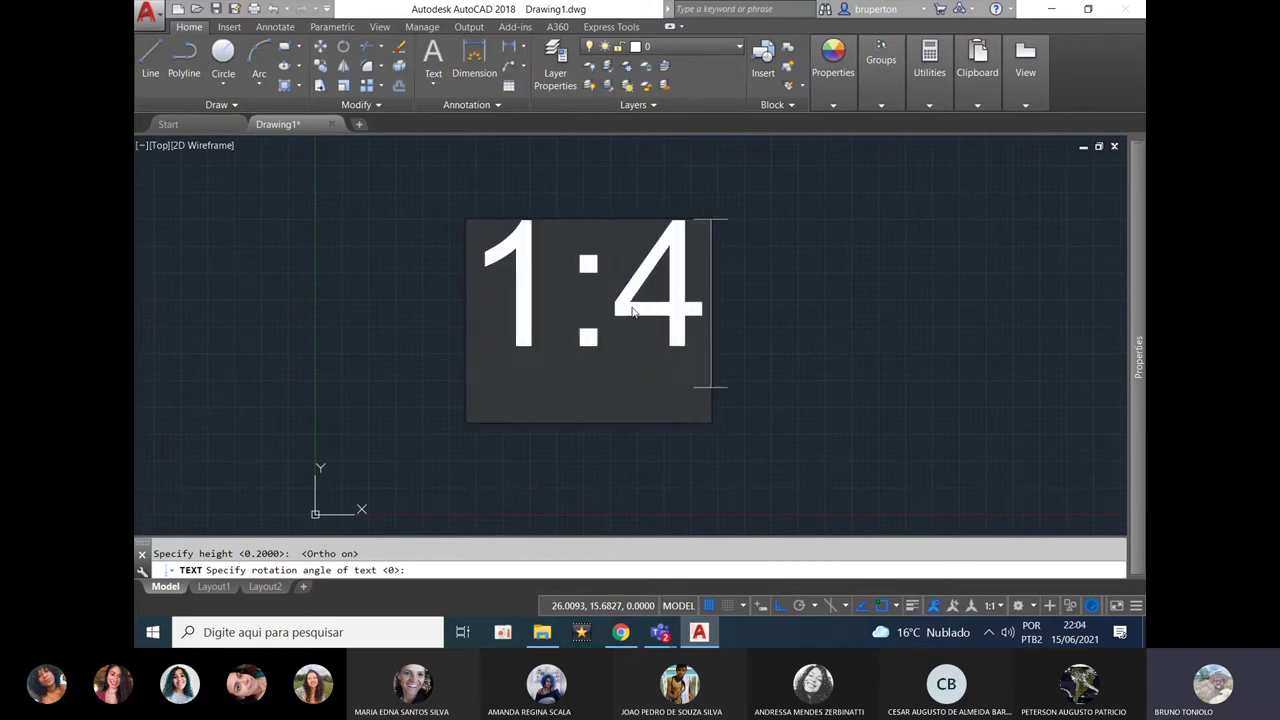
key("BackSpace")
type("3")
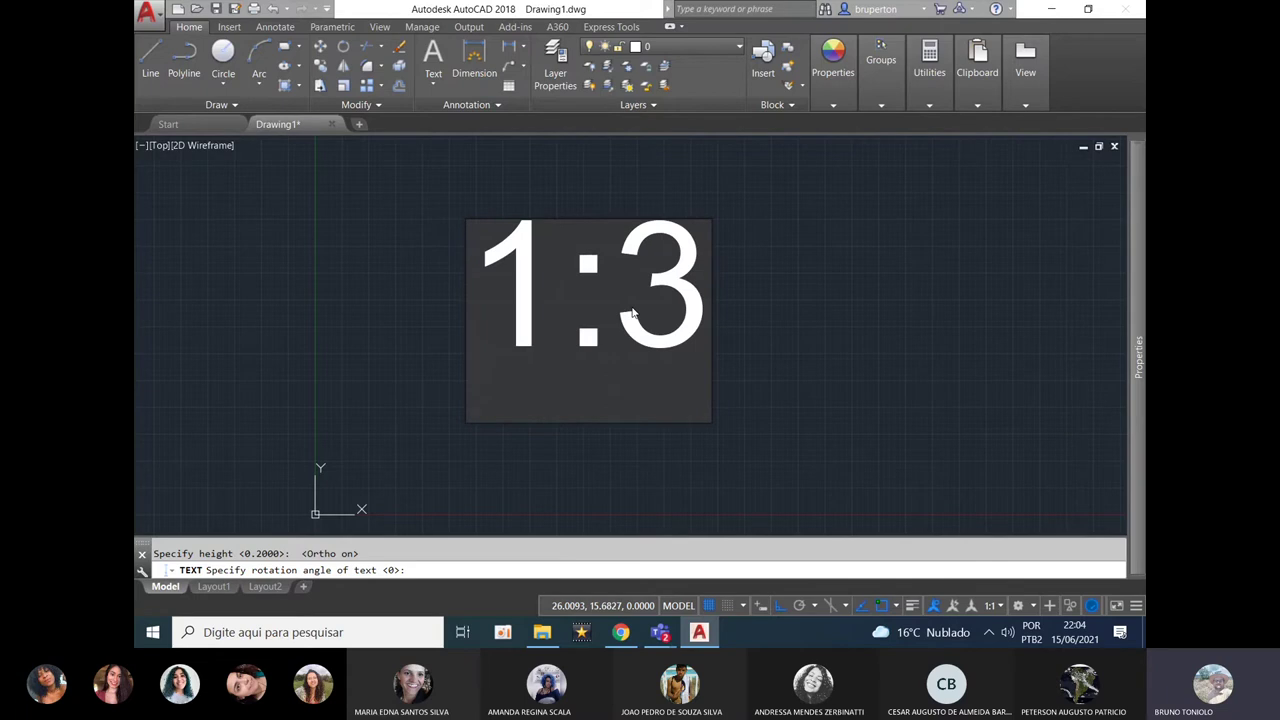
type(" (v:")
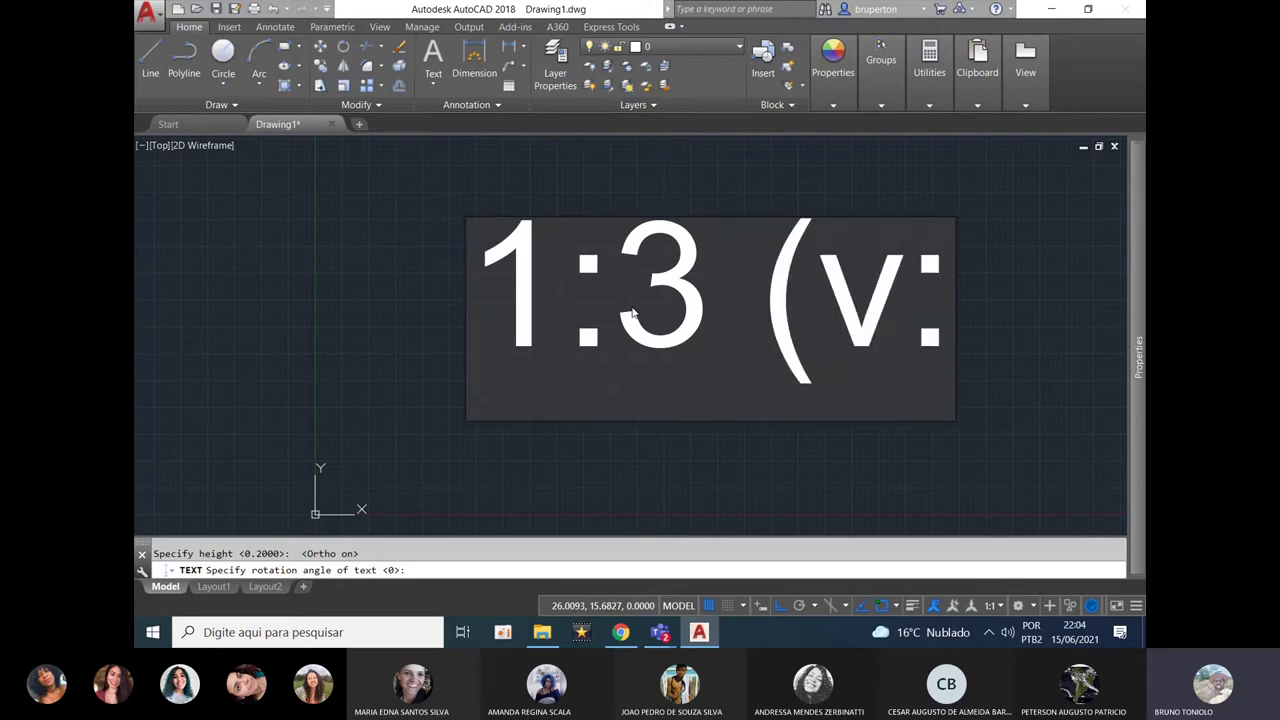
type("h)")
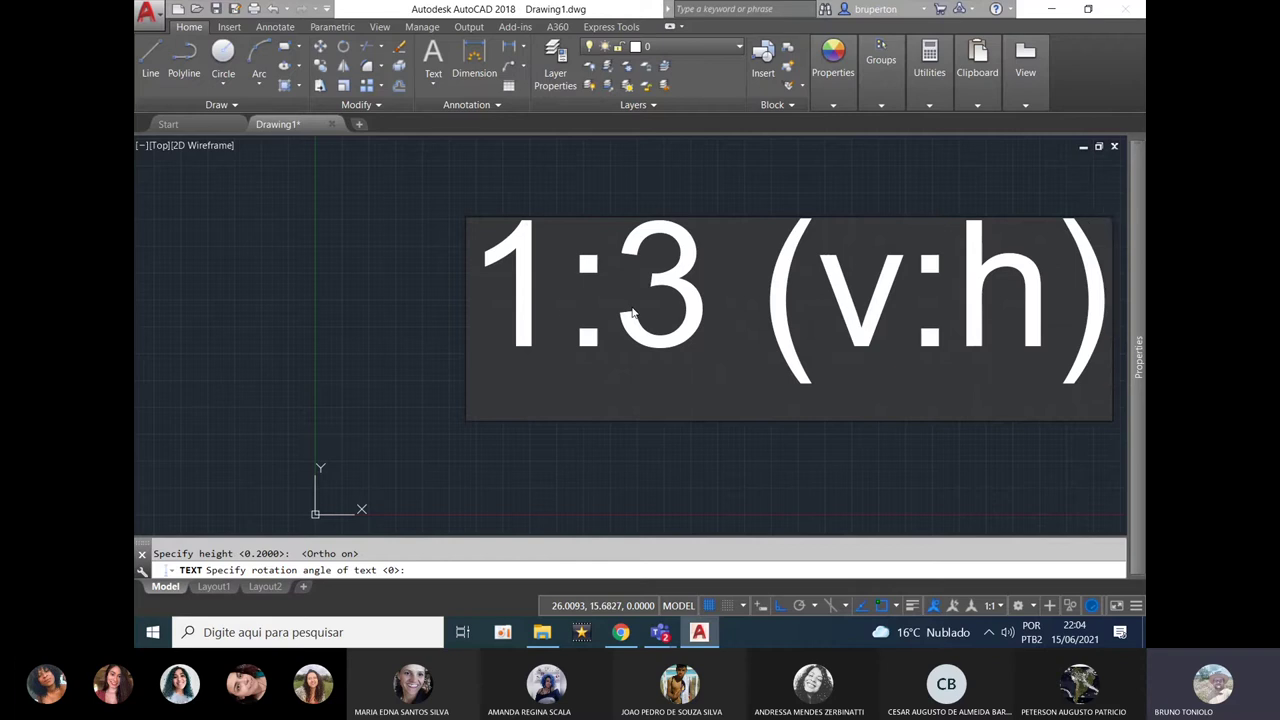
left_click(376, 338)
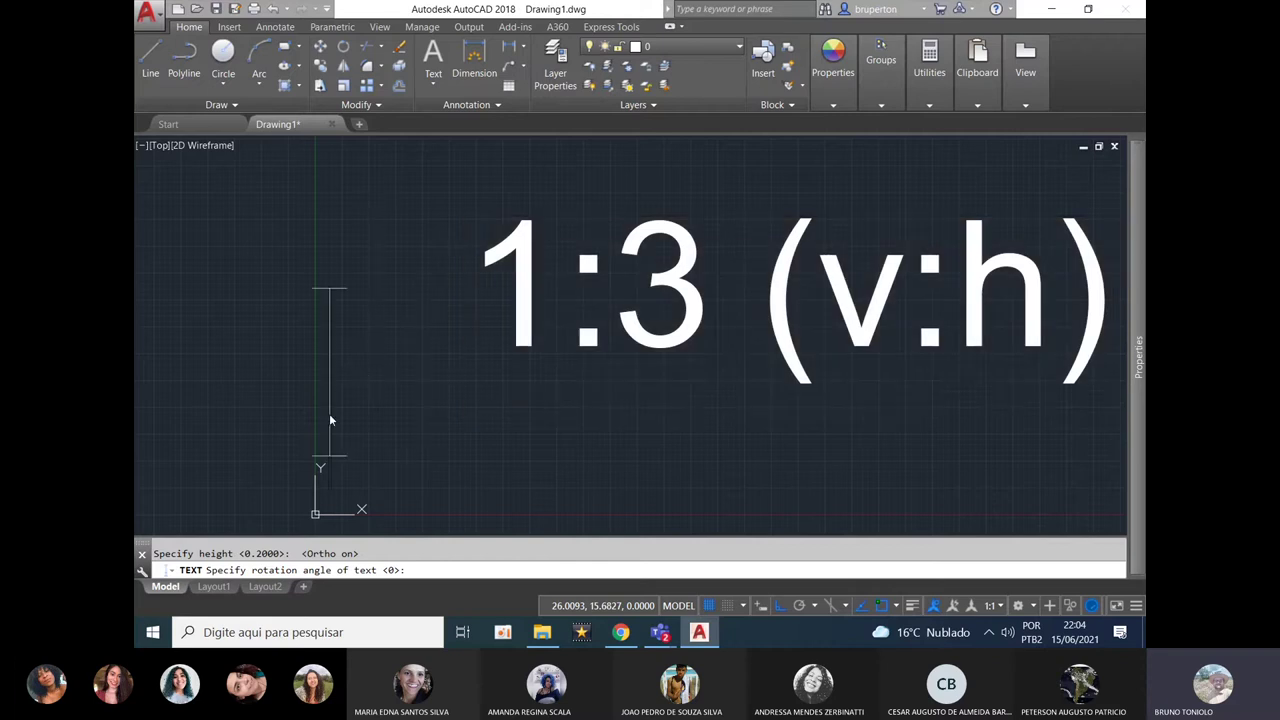
key("Return")
scroll(415, 334, "down", 4)
scroll(477, 406, "up", 2)
type("pl")
key("Return")
middle_click_drag(566, 371, 335, 420)
key("Return")
key("Return")
key("Return")
key("Escape")
left_click(597, 324)
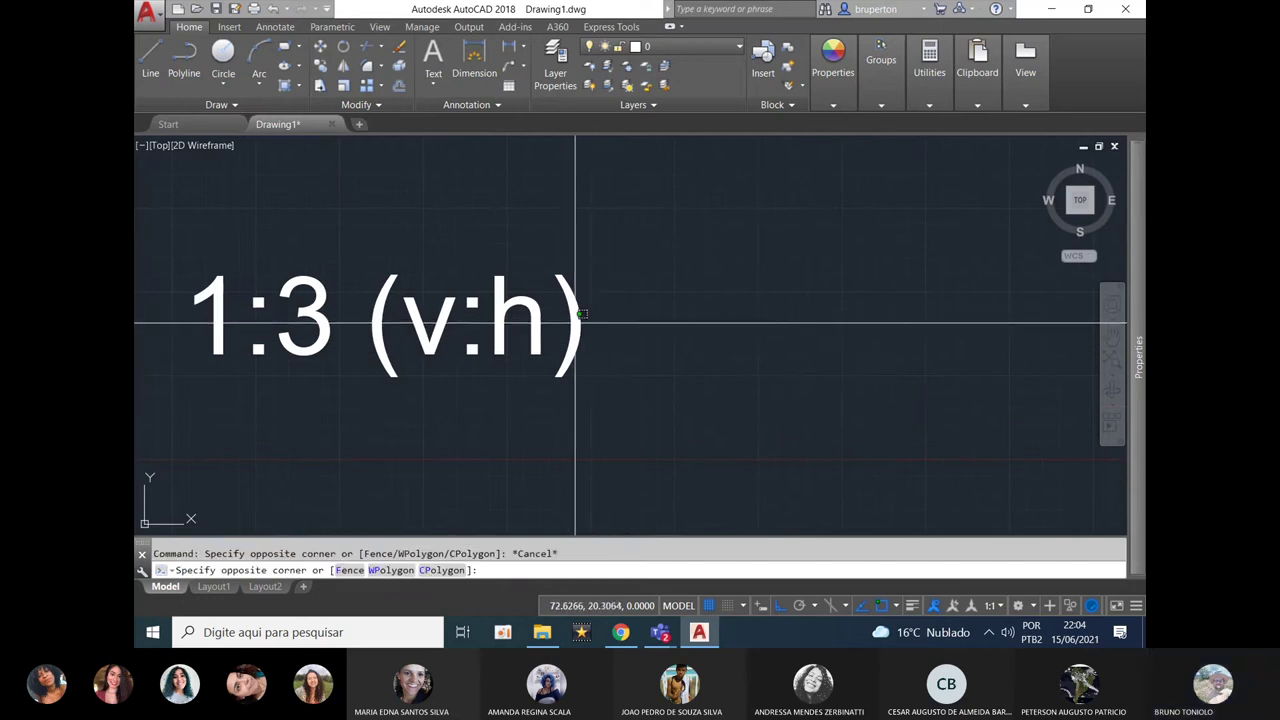
left_click(578, 320)
scroll(728, 257, "down", 2)
key("Escape")
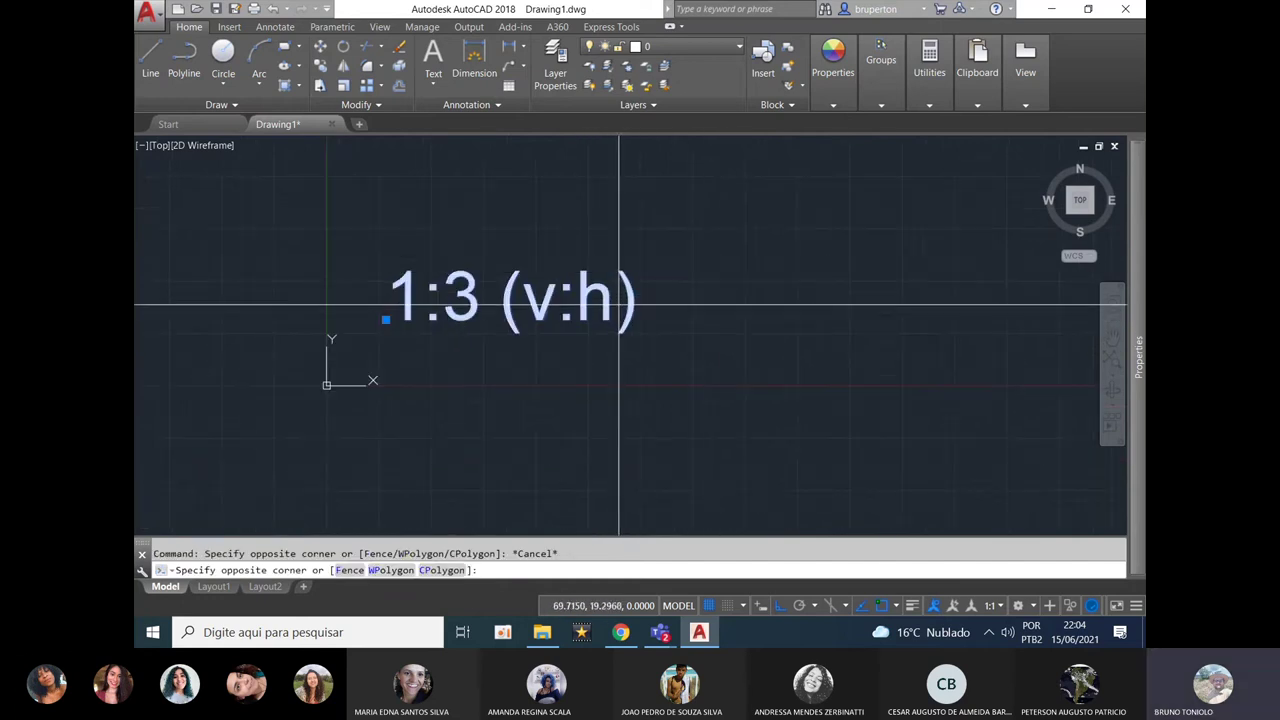
double_click(612, 302)
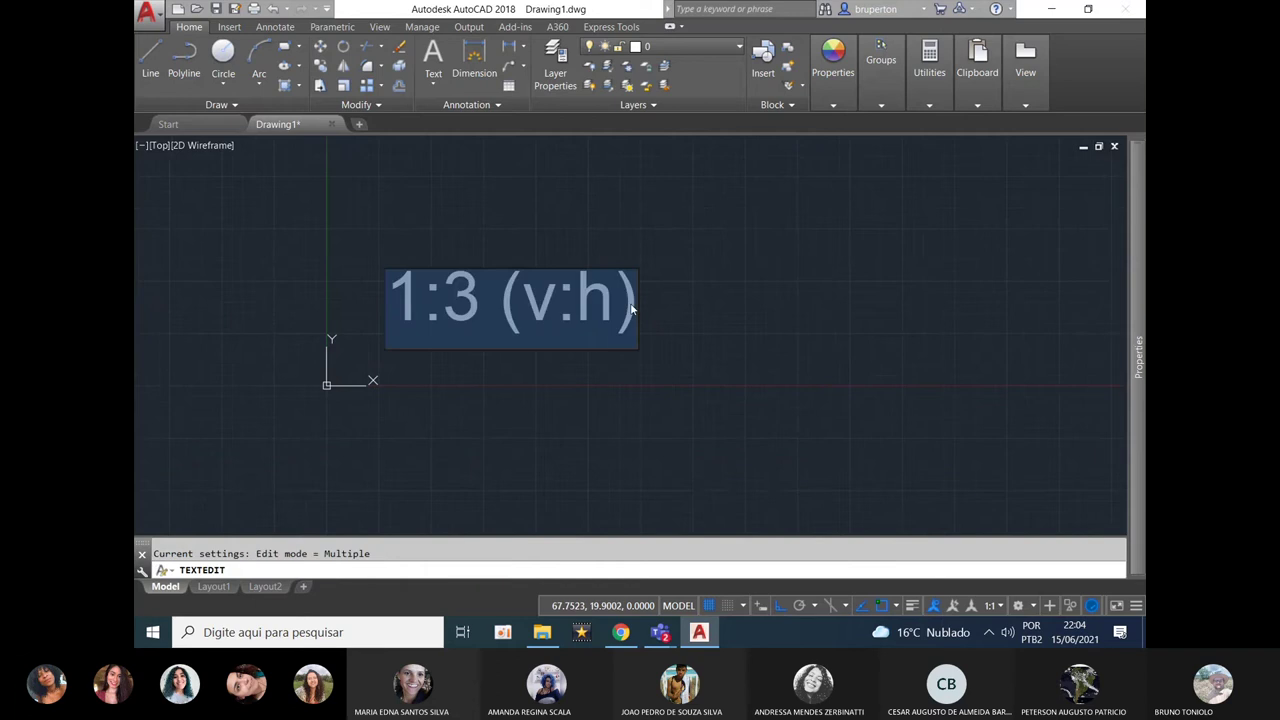
key("Return")
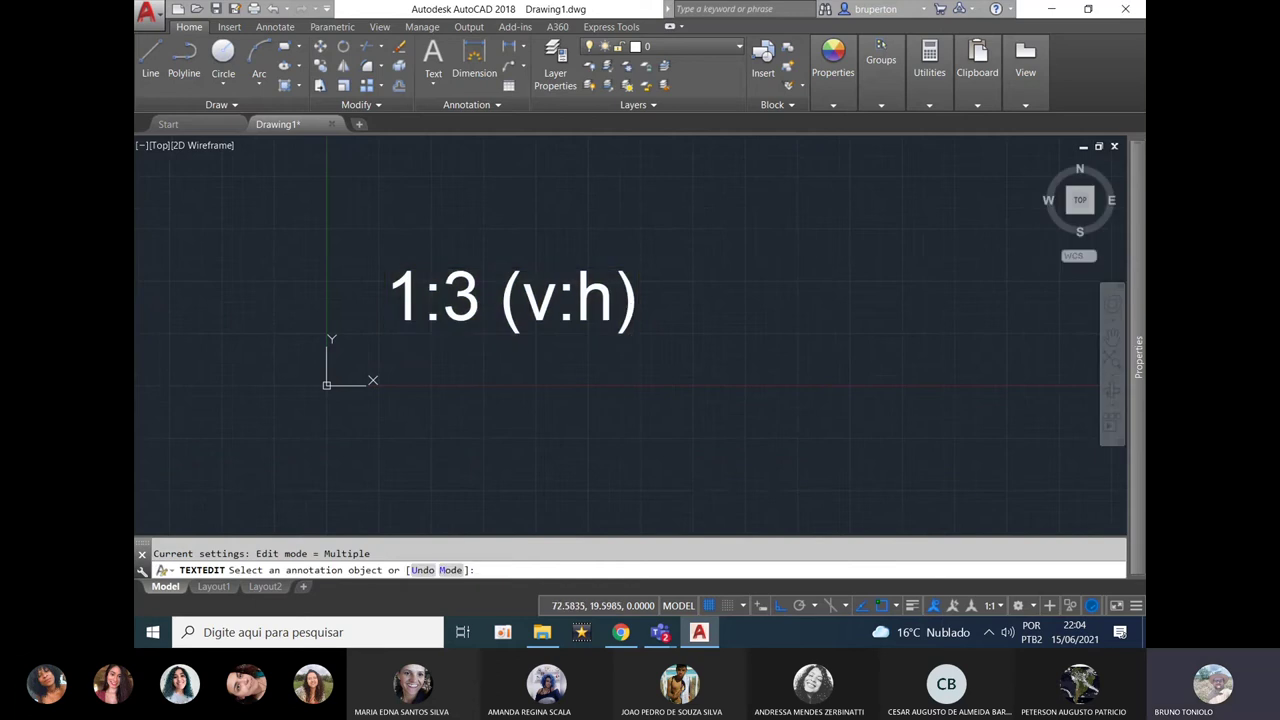
Copy the "1:3 (v:h)" text straight down to form a second line beneath the original.
left_click(574, 296)
left_click(480, 284)
type("co")
key("Return")
left_click(481, 285)
left_click(434, 377)
key("Escape")
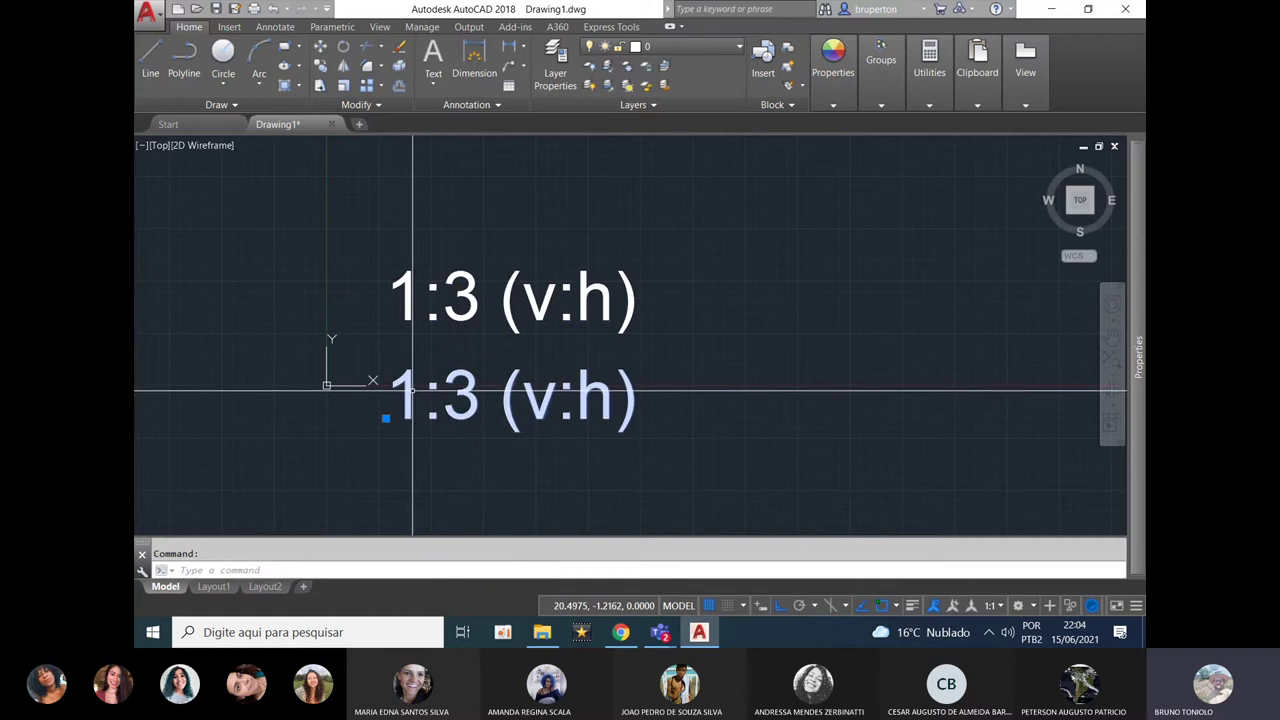
Replace the lower copy's content with "vala com 4 m de altura. qto vai o comprimento?".
double_click(547, 405)
key("Escape")
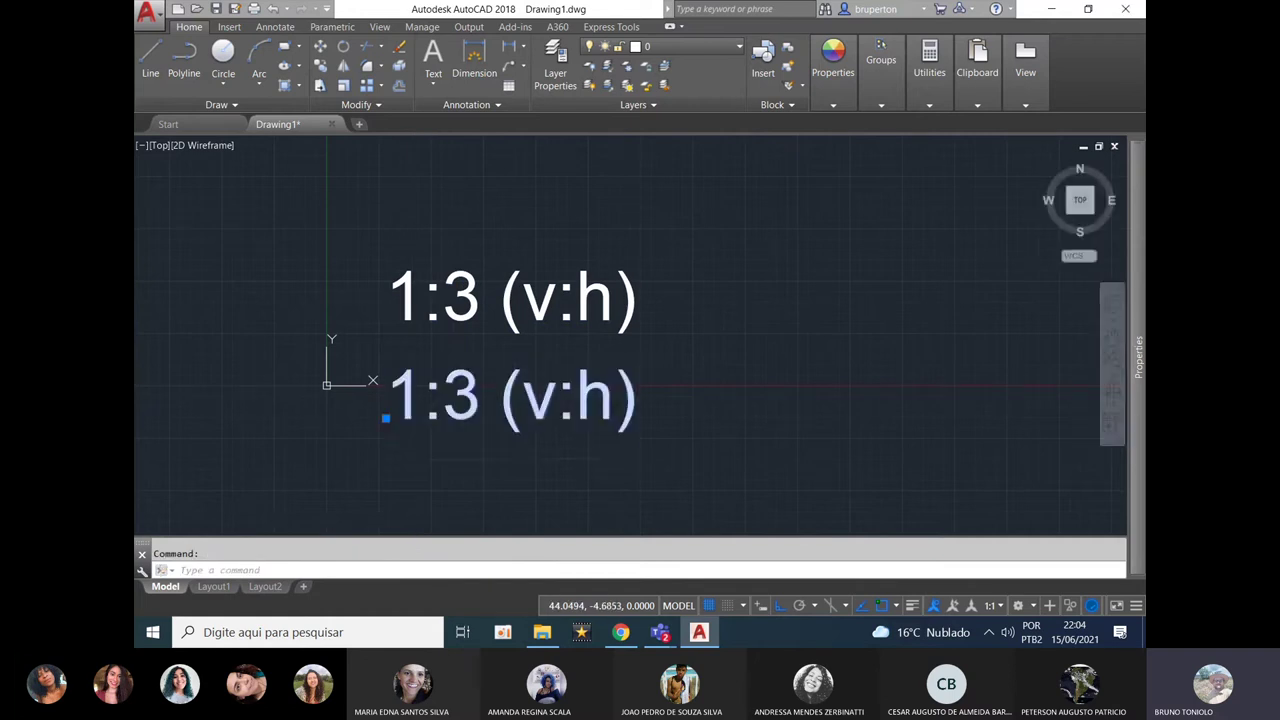
double_click(511, 410)
type("vala com")
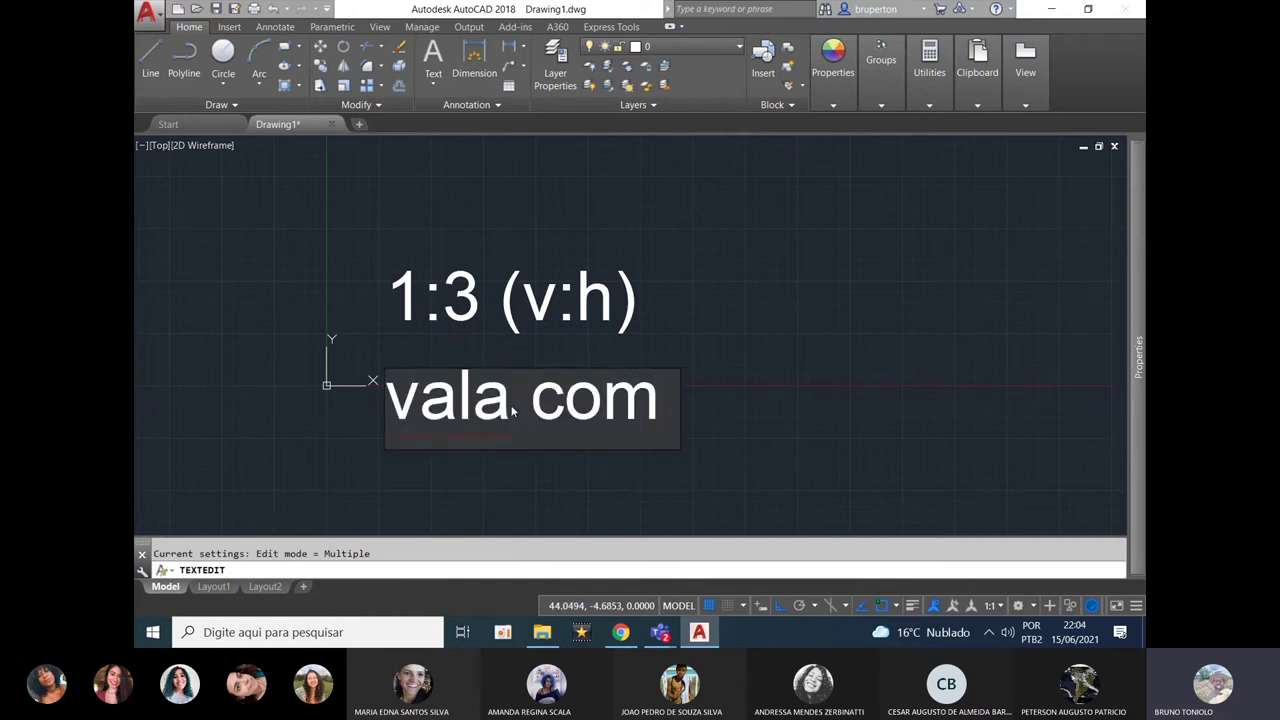
type(" 4 m de altura.")
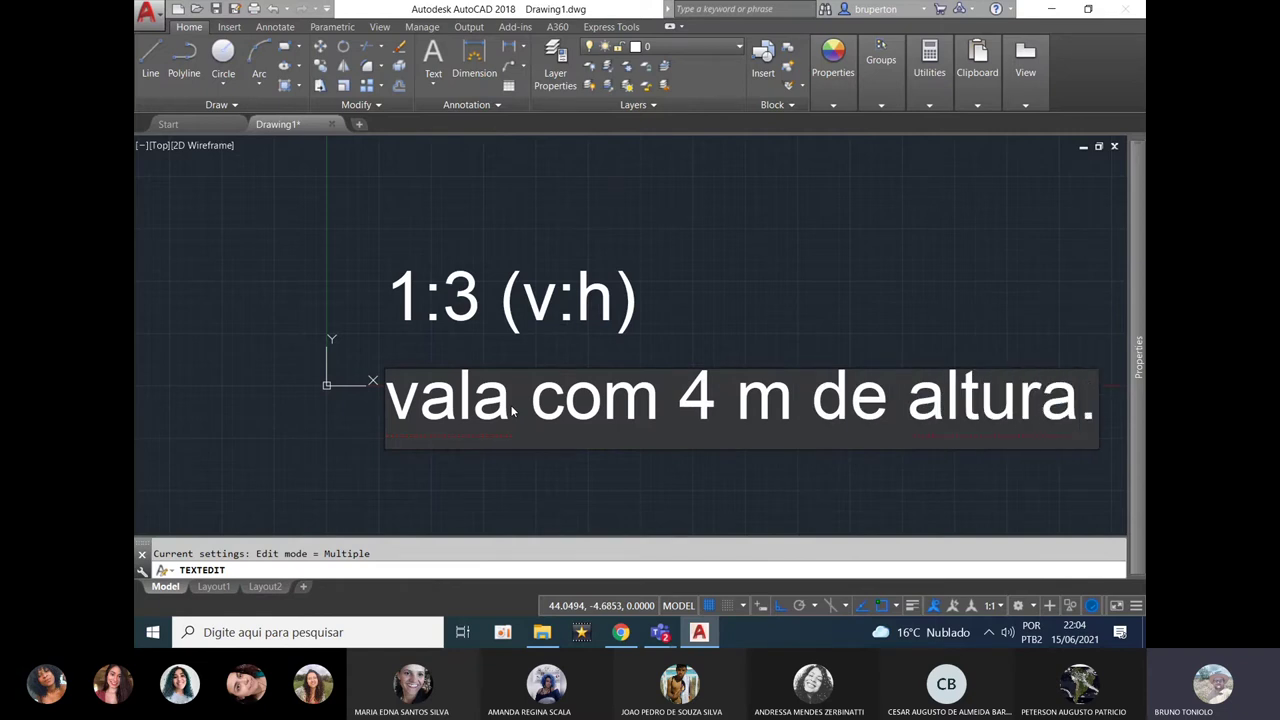
scroll(511, 410, "down", 2)
type("altura. qto vai o com")
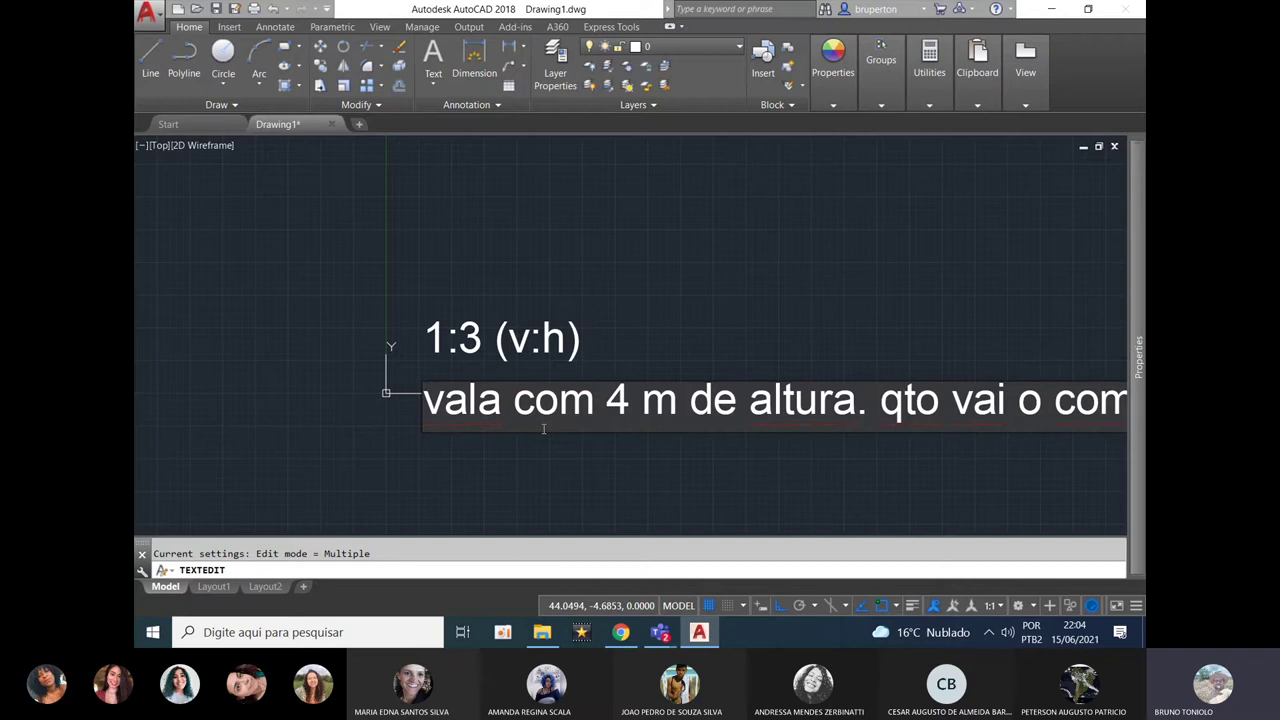
left_click(584, 321)
key("Escape")
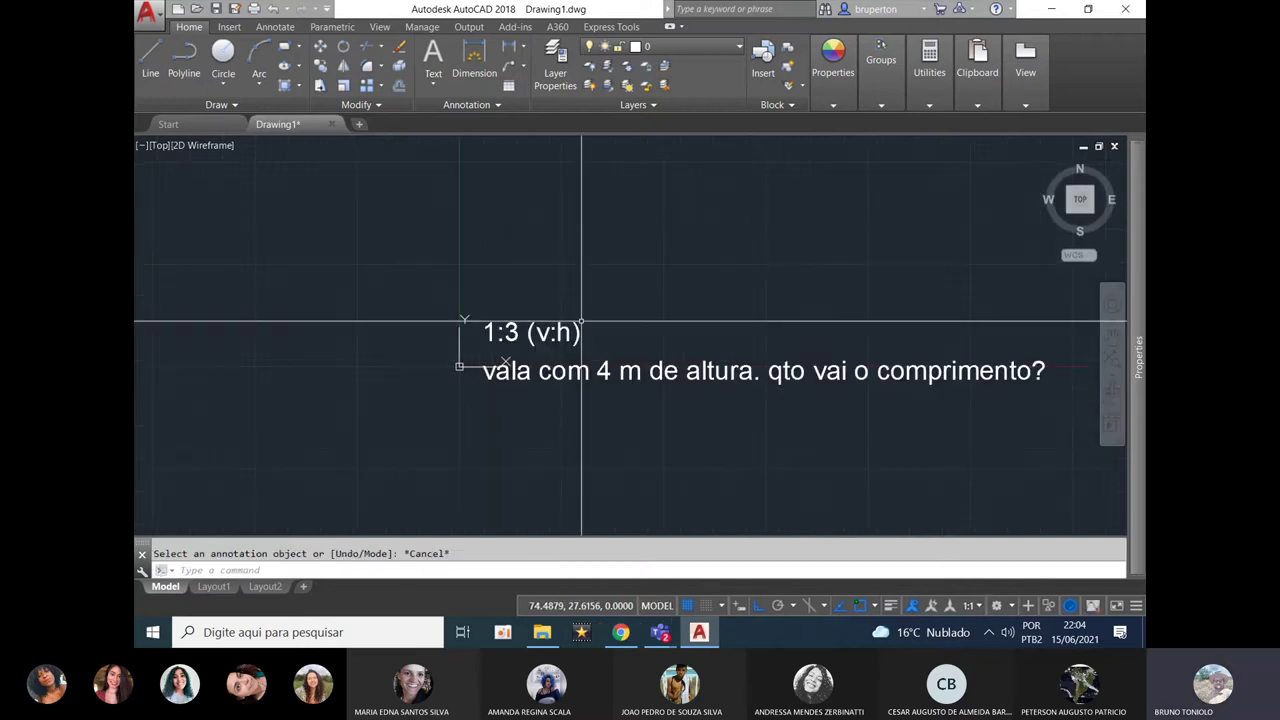
middle_click(582, 321)
middle_click(582, 321)
scroll(577, 326, "down", 2)
scroll(452, 449, "up", 2)
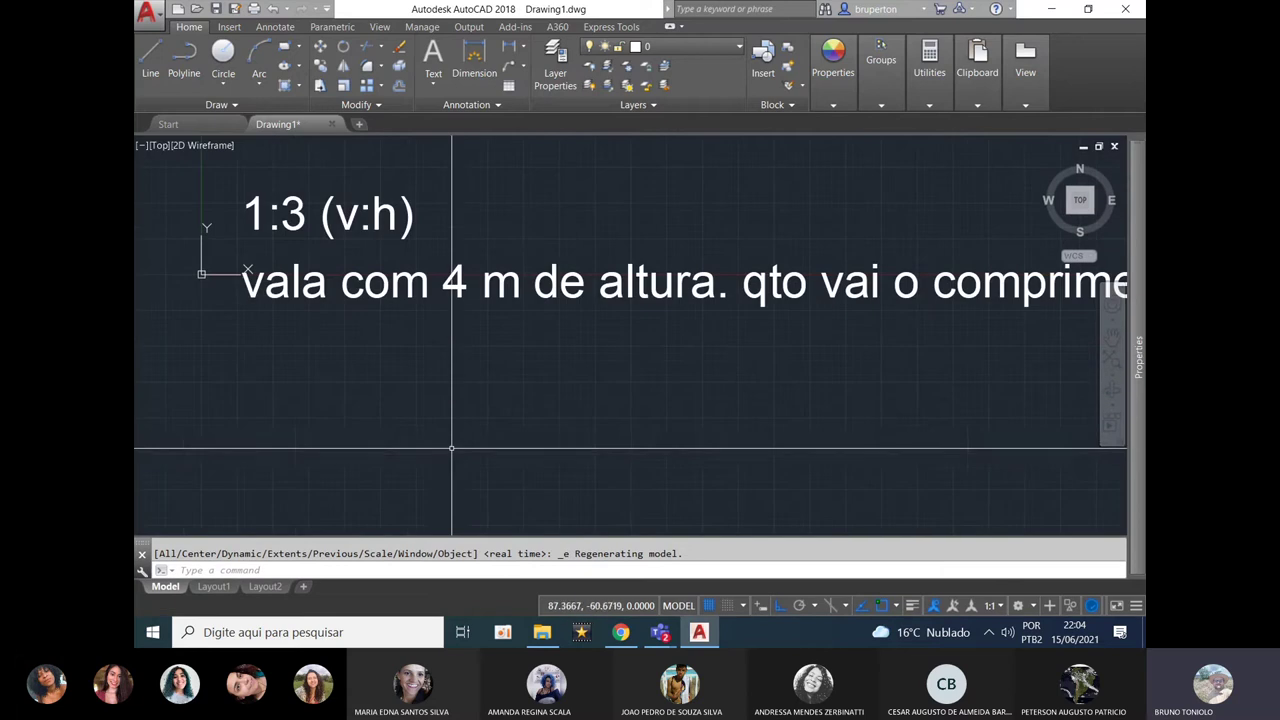
type("pl")
key("Return")
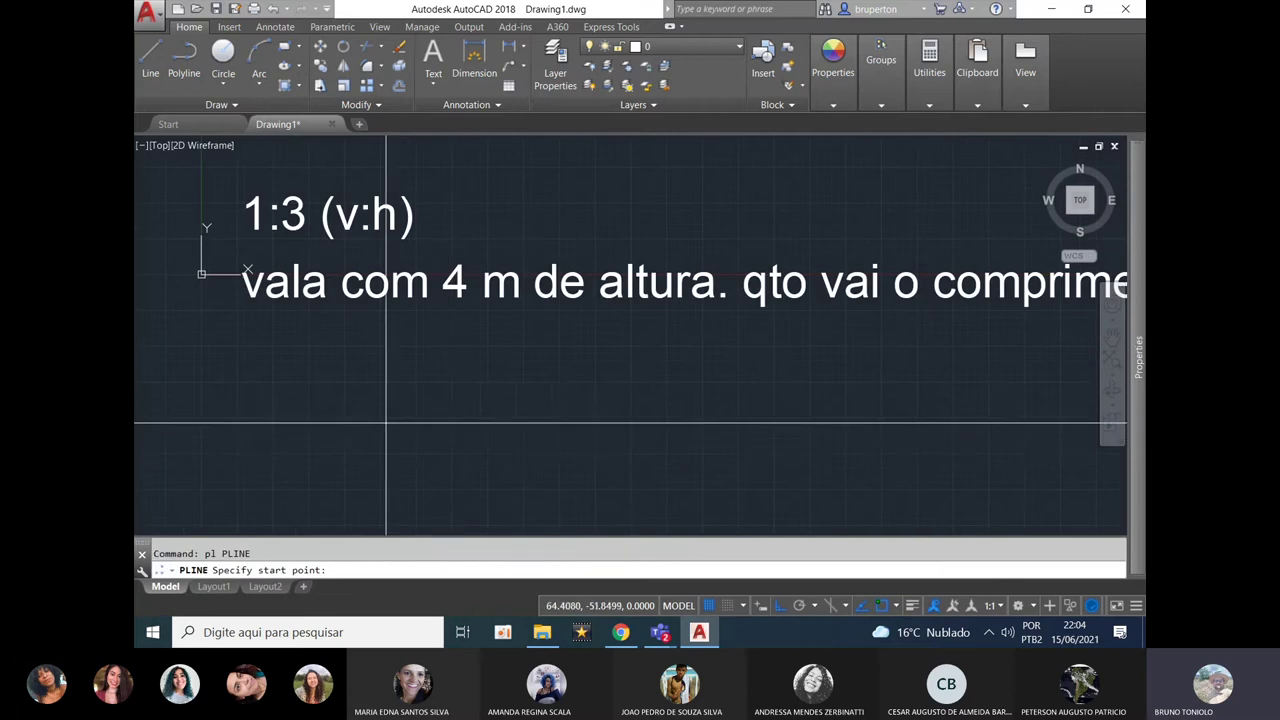
scroll(390, 430, "up", 2)
scroll(520, 430, "down", 3)
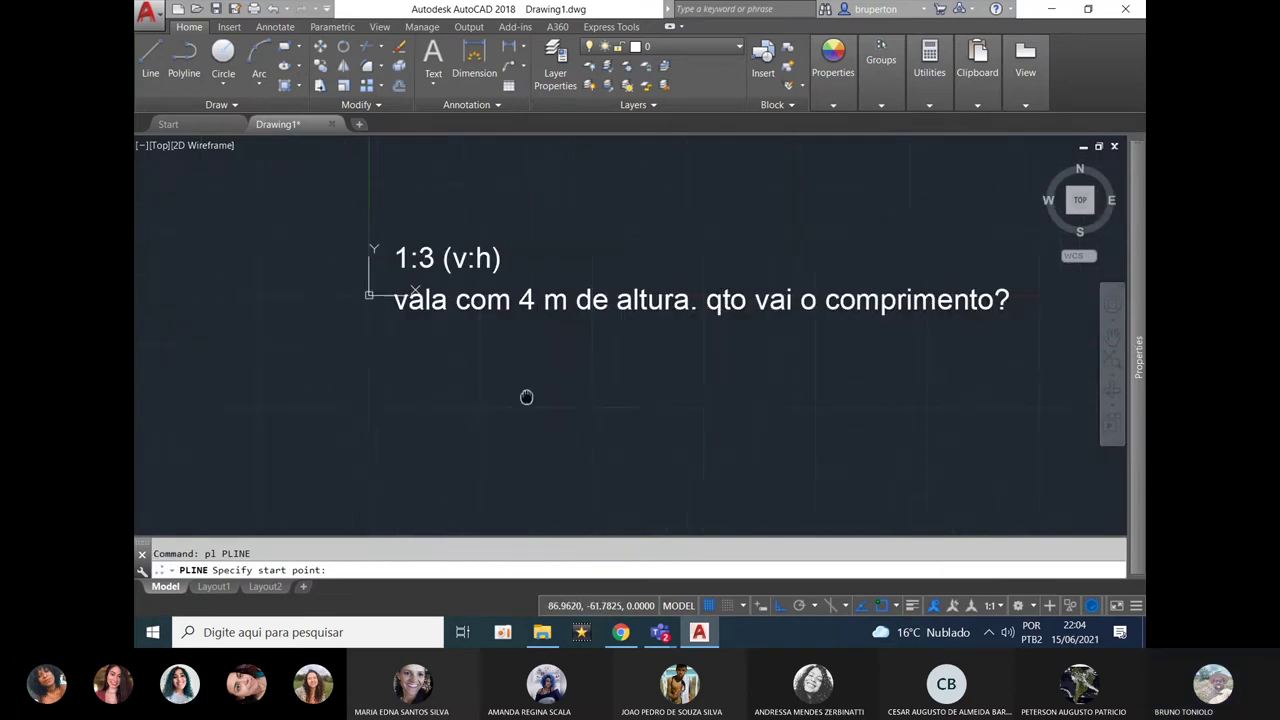
left_click(517, 497)
scroll(504, 397, "down", 1)
key("Escape")
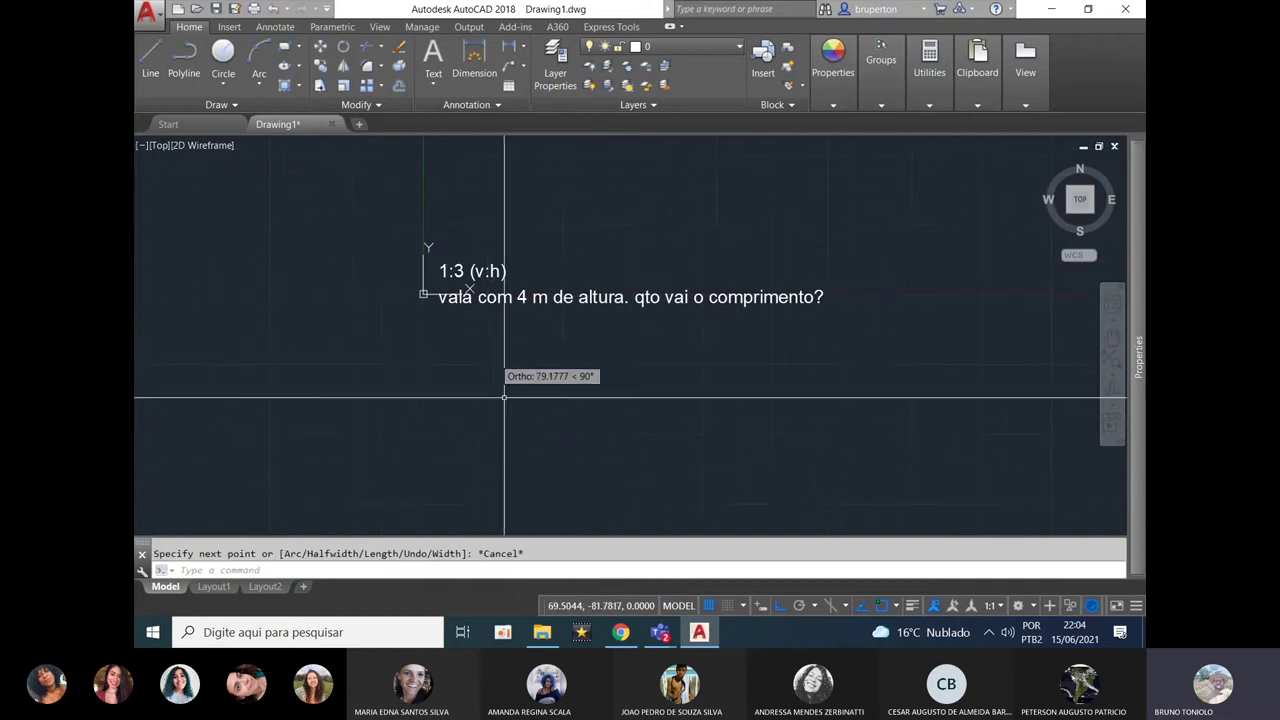
Draw a vertical polyline upward in the empty area below the two text lines.
key("Return")
scroll(485, 470, "up", 2)
left_click(502, 468)
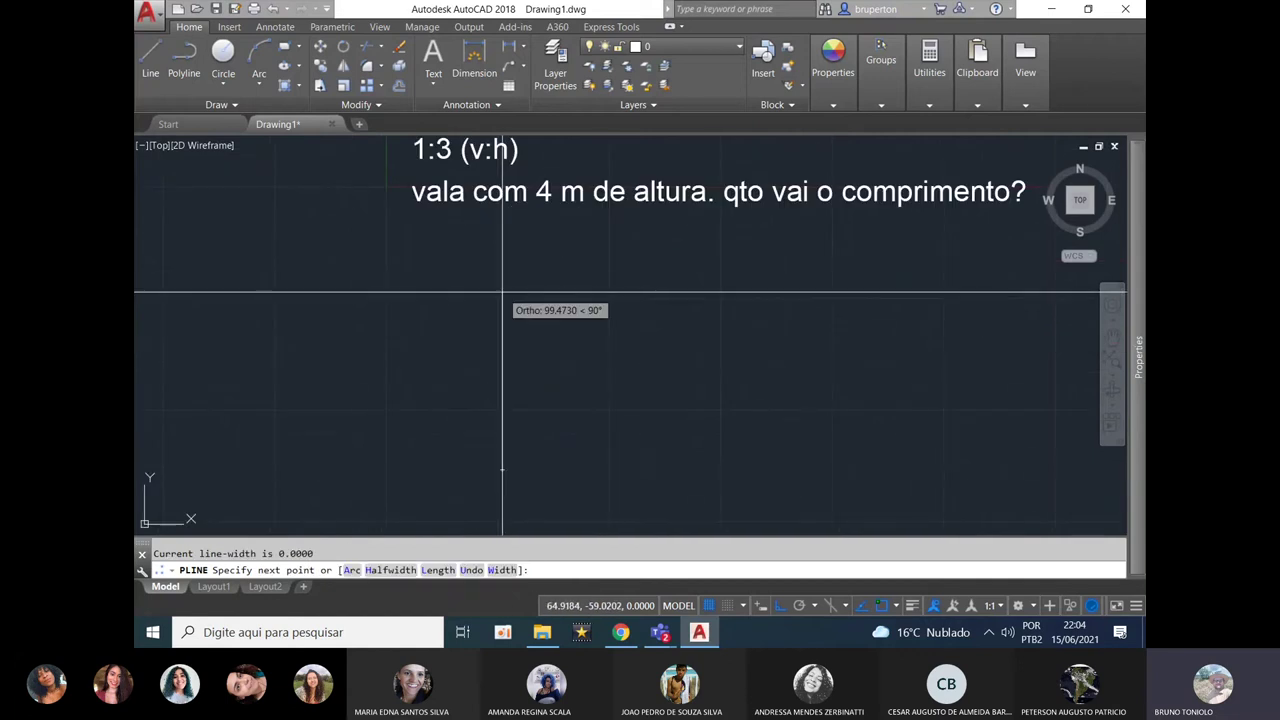
key("Escape")
scroll(505, 285, "down", 2)
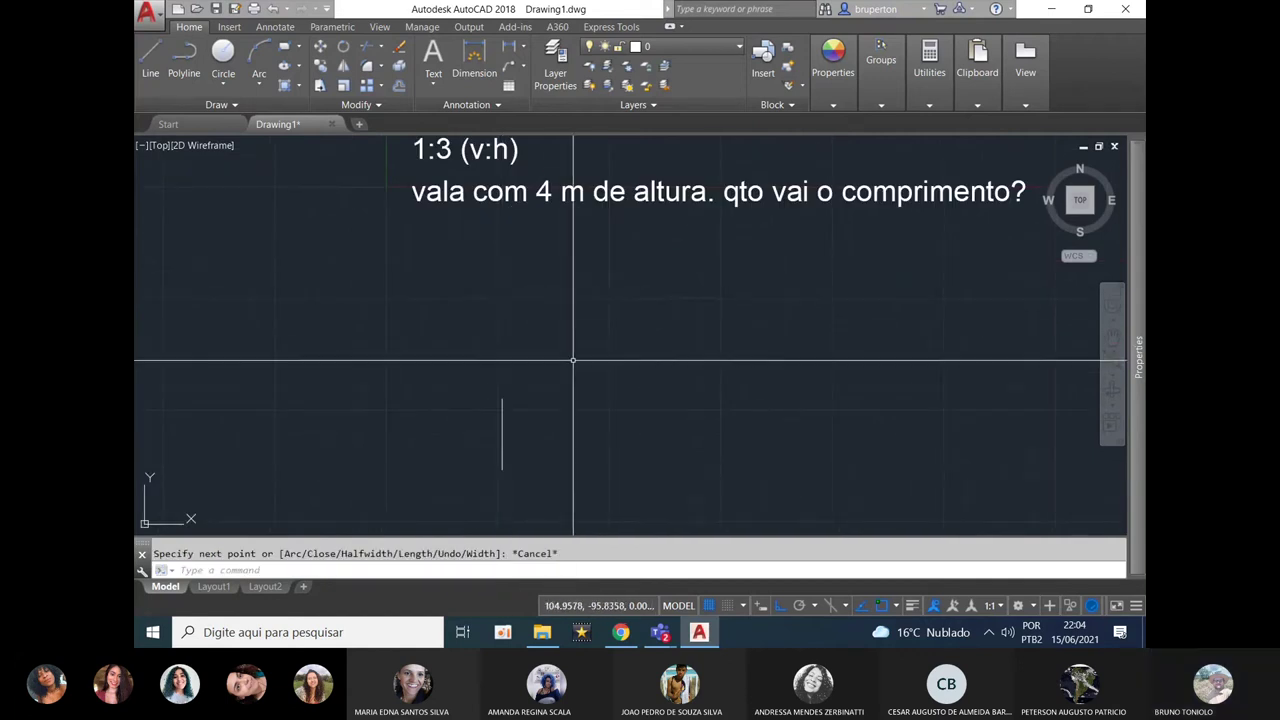
scroll(590, 440, "up", 3)
scroll(590, 410, "down", 3)
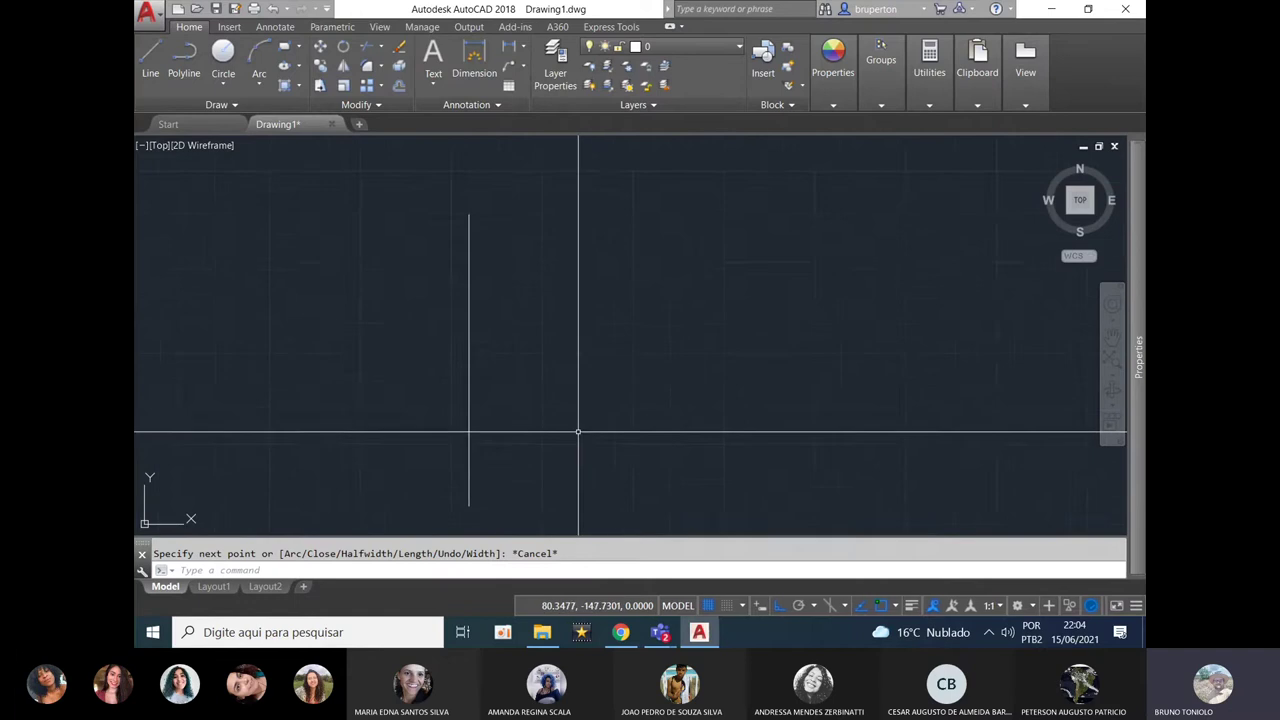
scroll(521, 341, "down", 1)
scroll(458, 406, "up", 4)
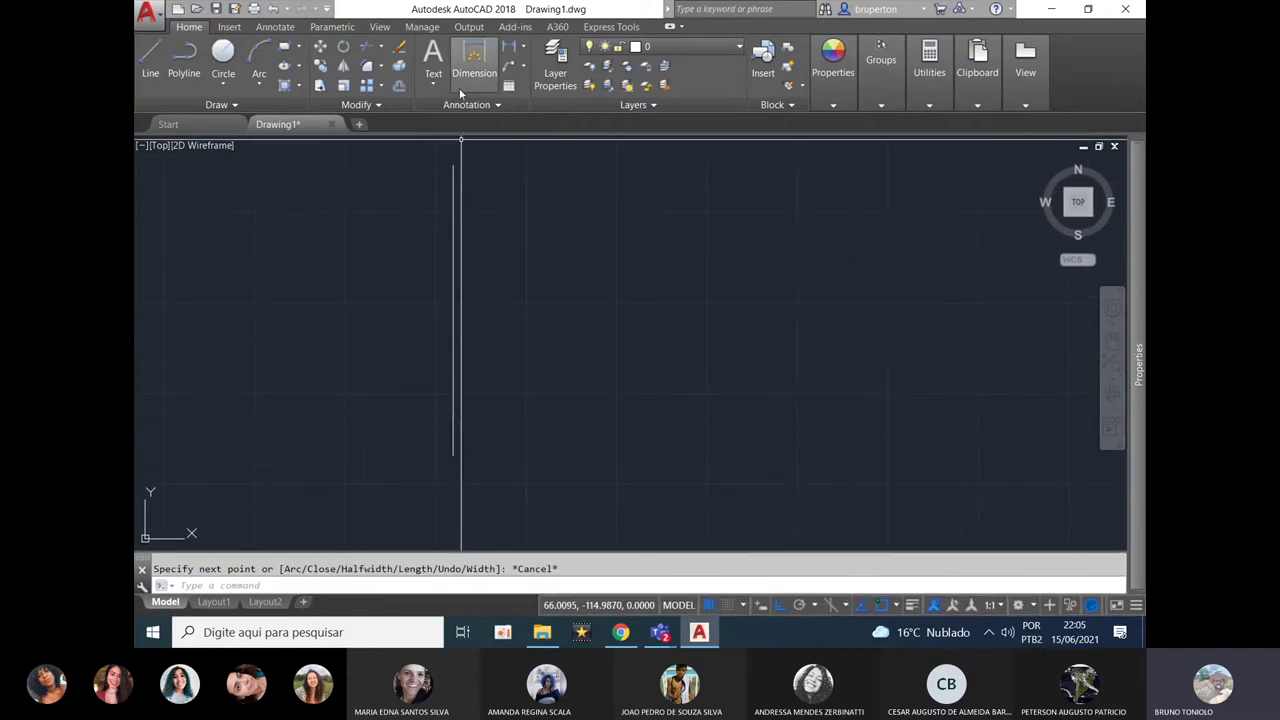
Draw a horizontal polyline 12 units long to the right from the lower end of the vertical line.
key("Return")
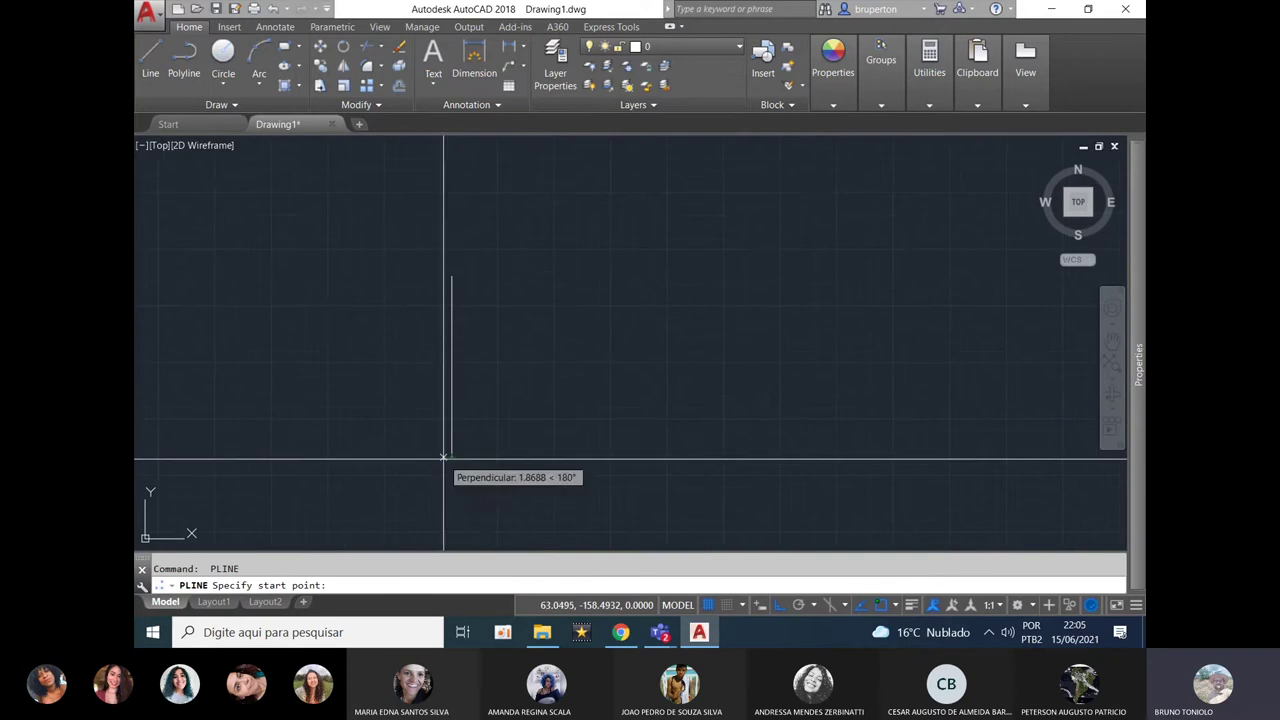
scroll(535, 390, "down", 6)
scroll(531, 375, "up", 2)
middle_click_drag(457, 211, 443, 330)
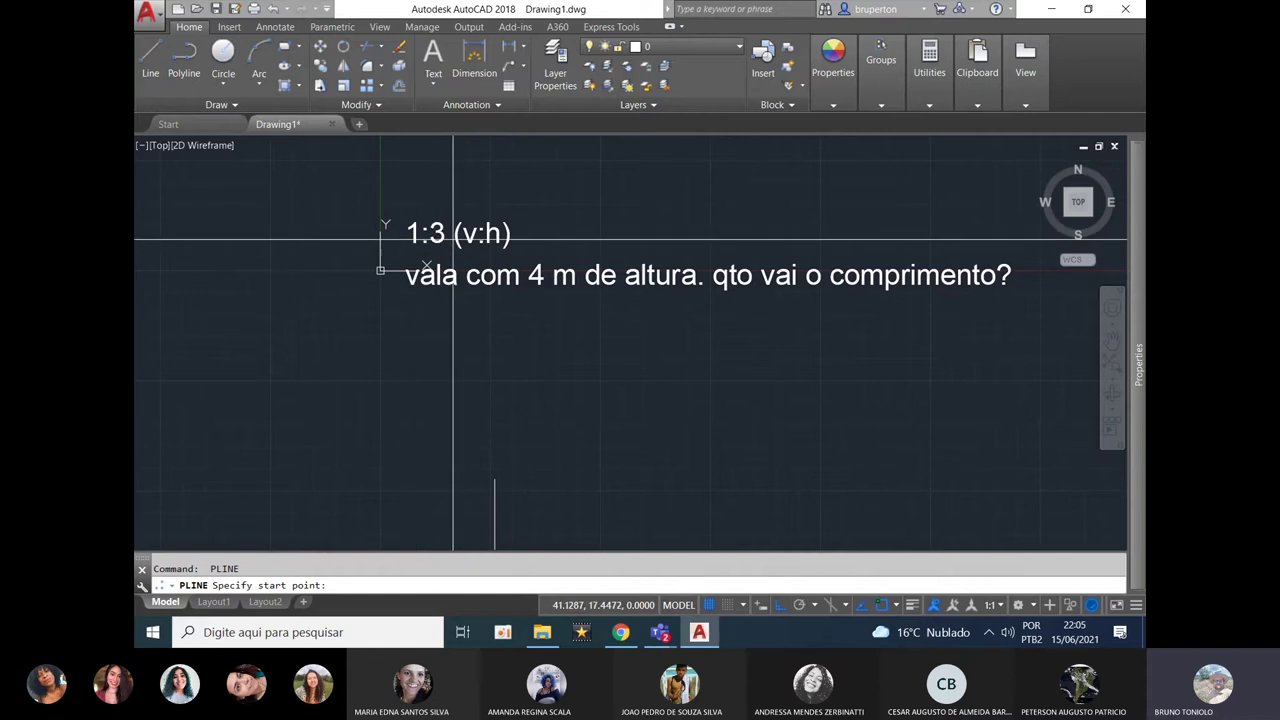
middle_click_drag(519, 370, 517, 312)
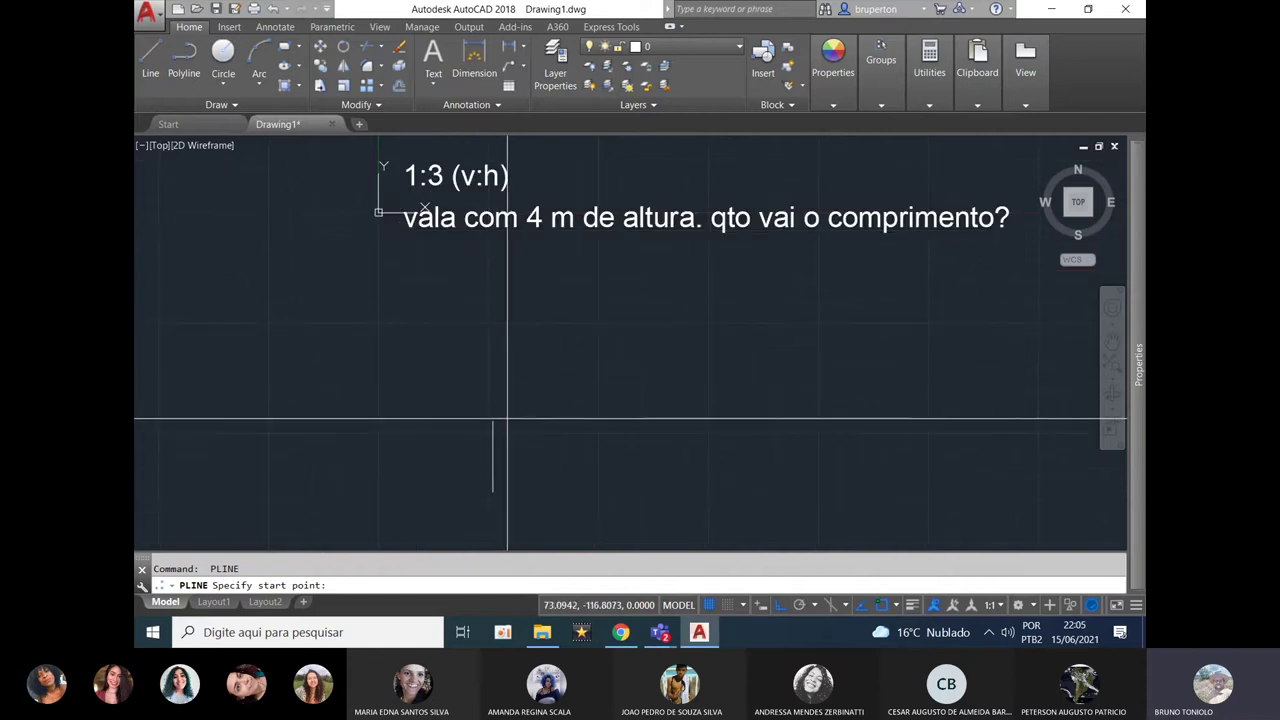
middle_click_drag(487, 419, 449, 317)
scroll(457, 360, "up", 2)
left_click(458, 407)
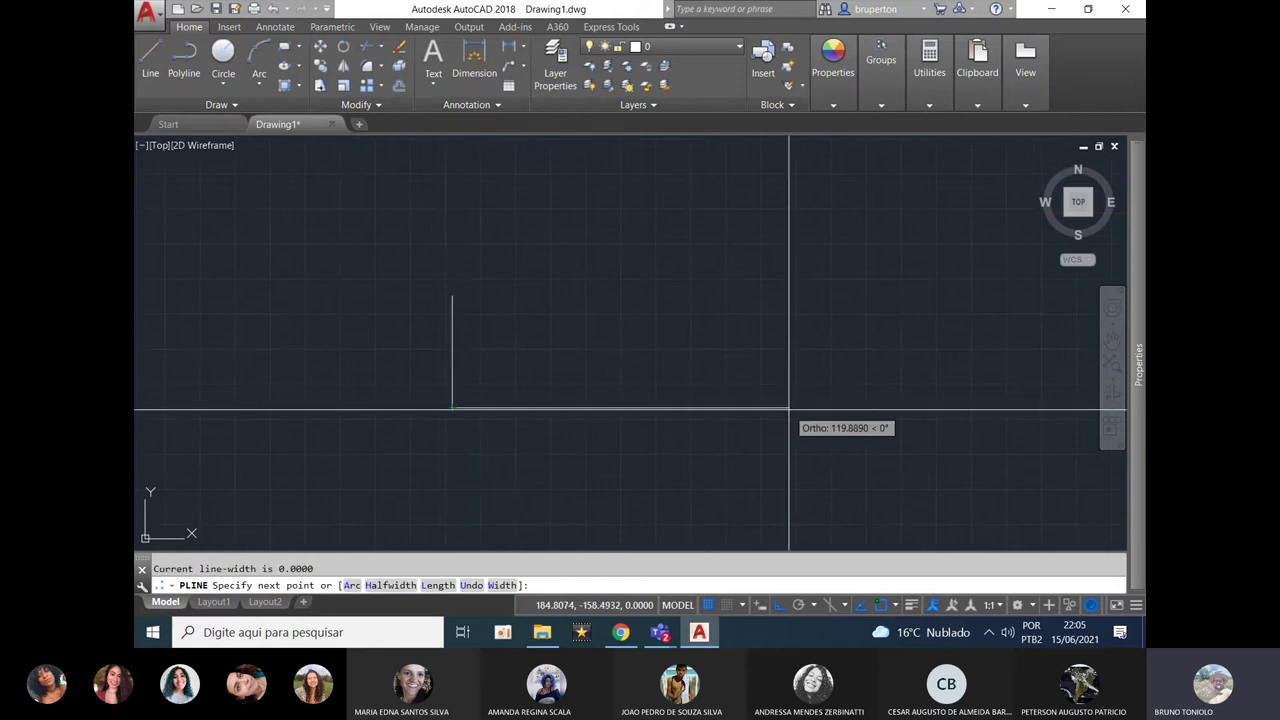
type("12")
key("Return")
key("Return")
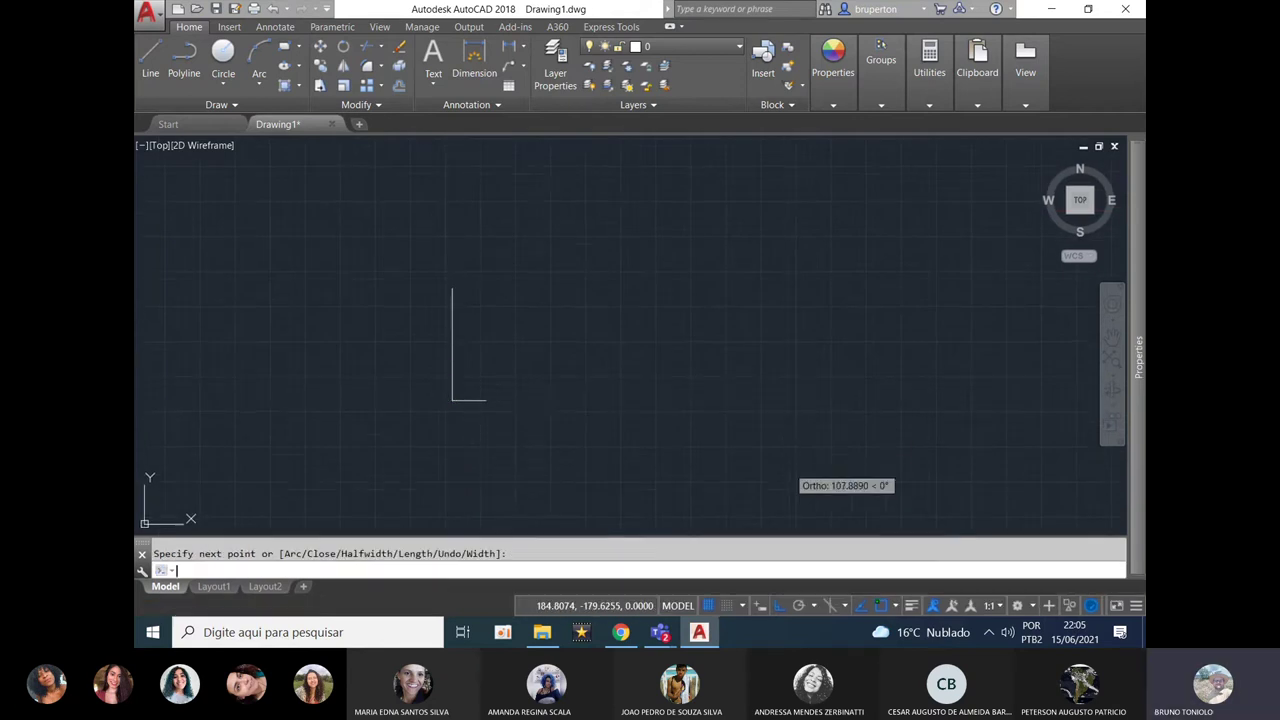
Redraw the horizontal polyline from the vertical line's lower end to the right, three times as long as the vertical line.
left_click(454, 408)
type("pl")
key("Return")
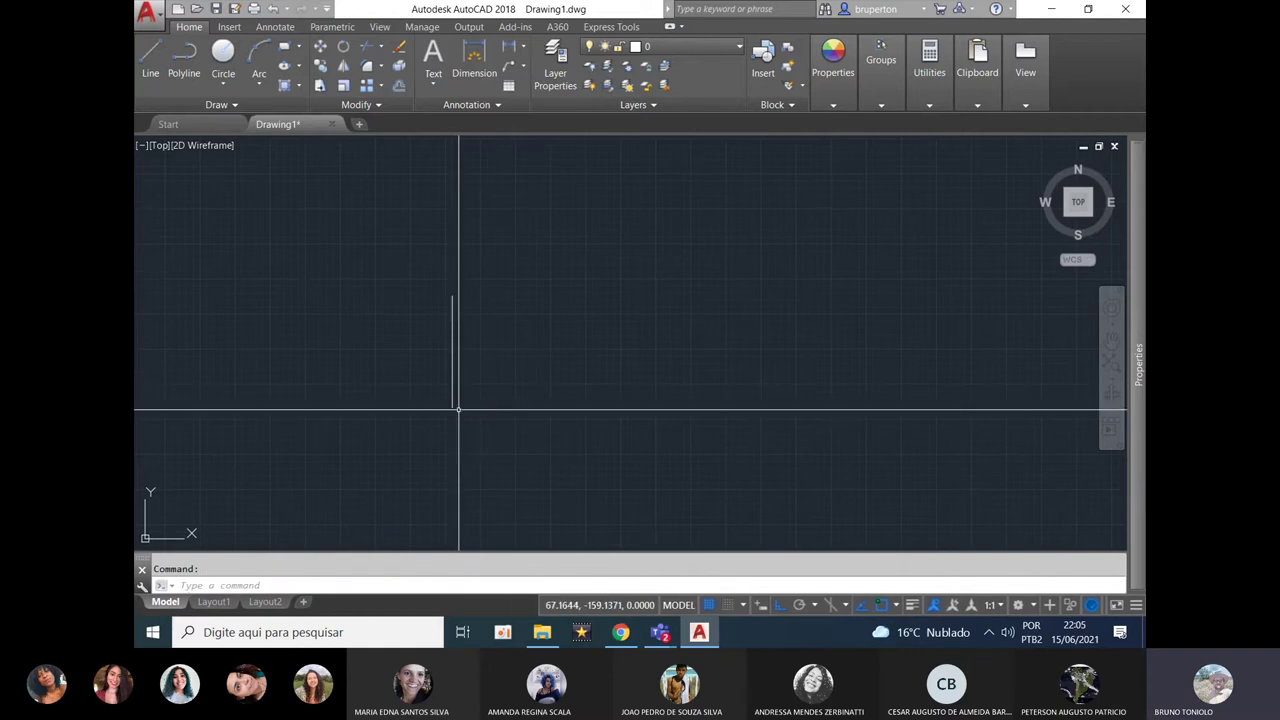
key("Return")
left_click(460, 410)
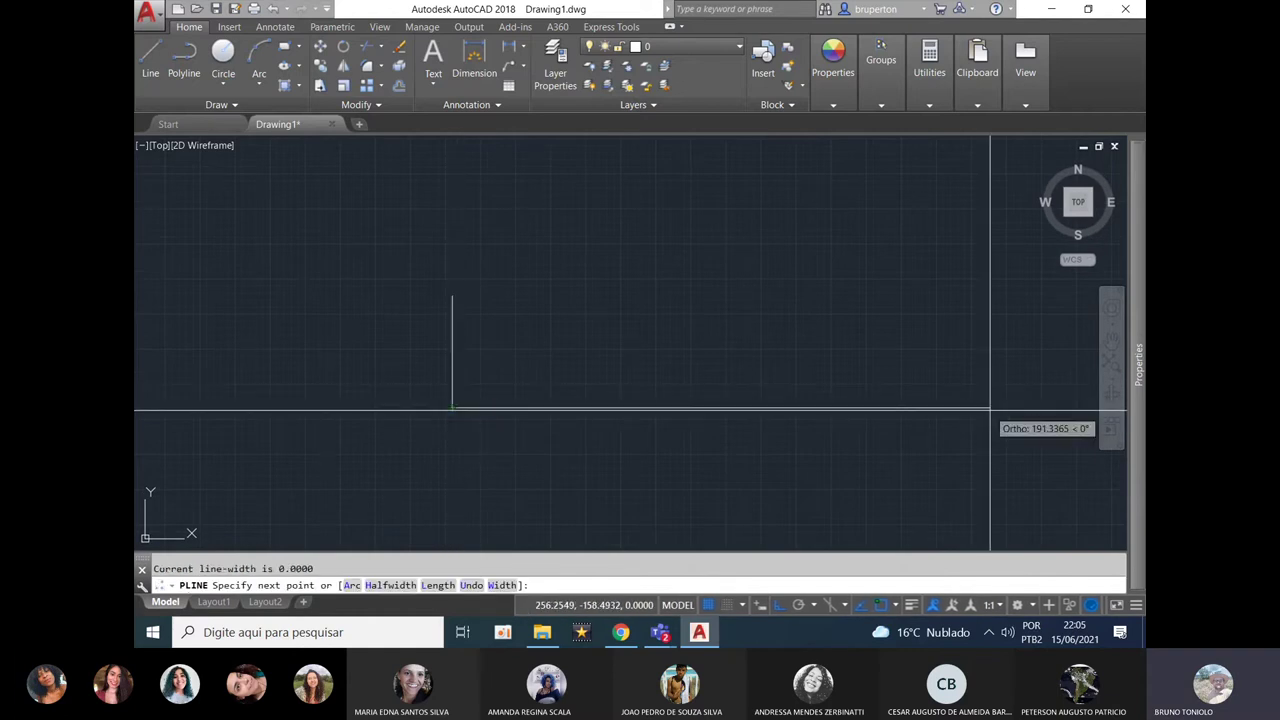
key("Escape")
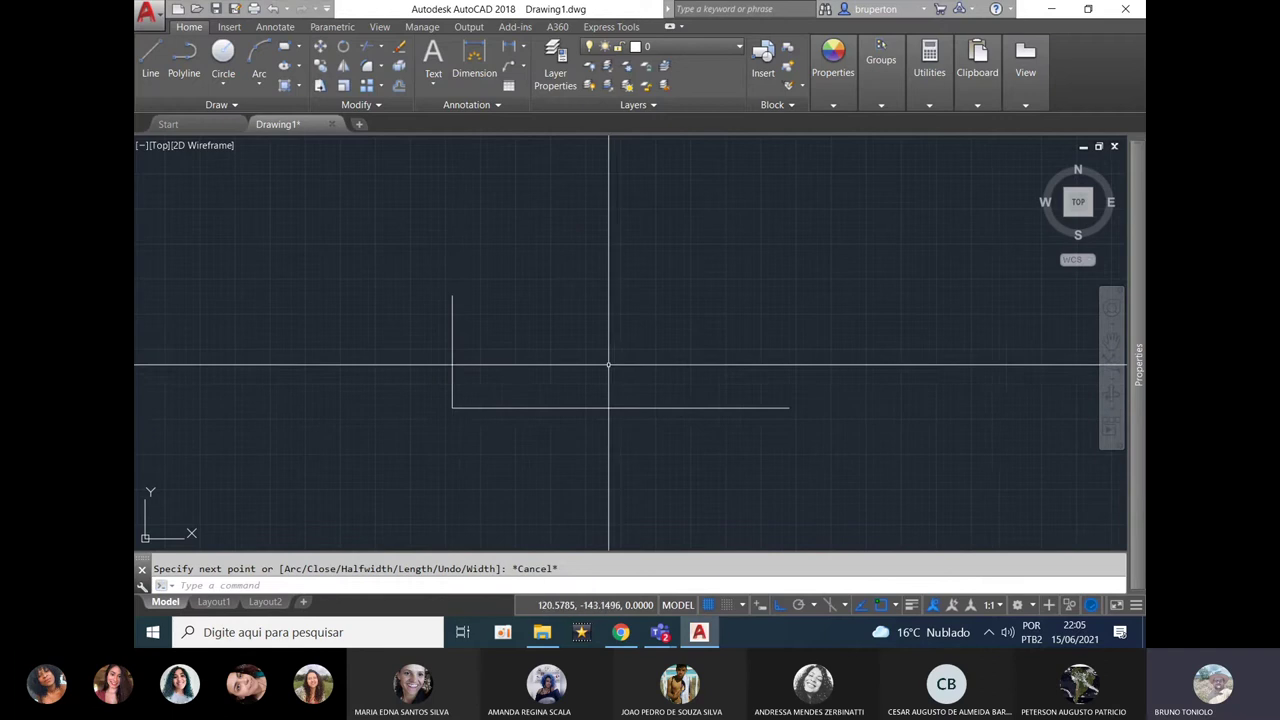
Draw a sloped line from the vertical line's upper end to the far end of the horizontal line.
middle_click_drag(608, 365, 546, 358)
type("l")
key("Return")
left_click(391, 289)
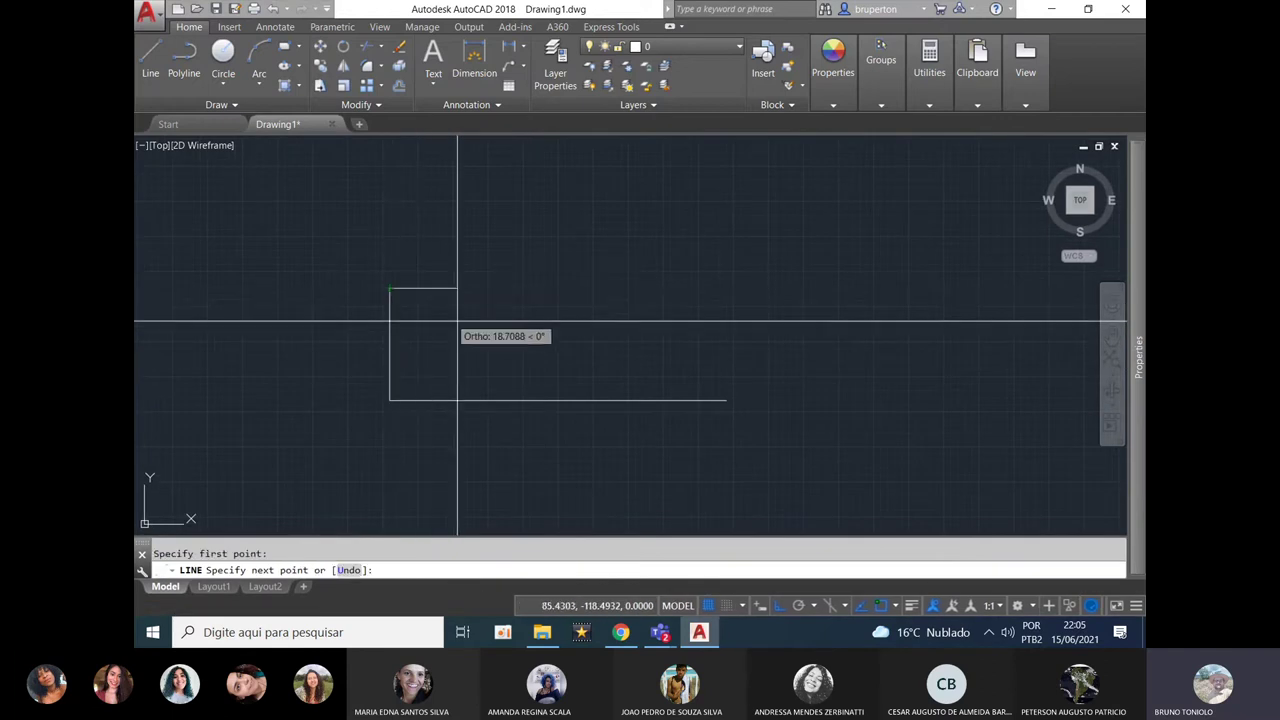
left_click(724, 400)
key("Escape")
Erase the vertical and horizontal polylines, keeping only the sloped line.
left_click(551, 421)
left_click(348, 378)
key("Delete")
scroll(523, 342, "up", 2)
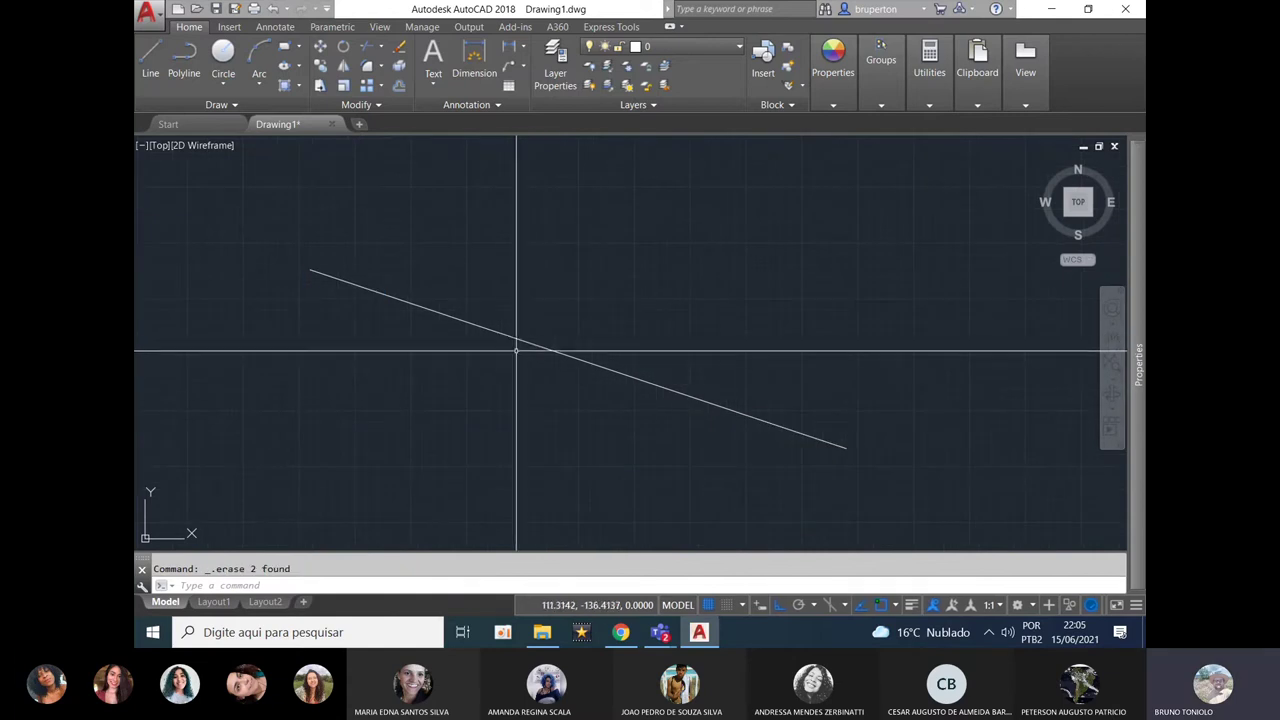
Draw a horizontal line to the right from the slope's lower end as the trench bottom.
key("Return")
scroll(694, 417, "down", 5)
middle_click_drag(668, 423, 458, 402)
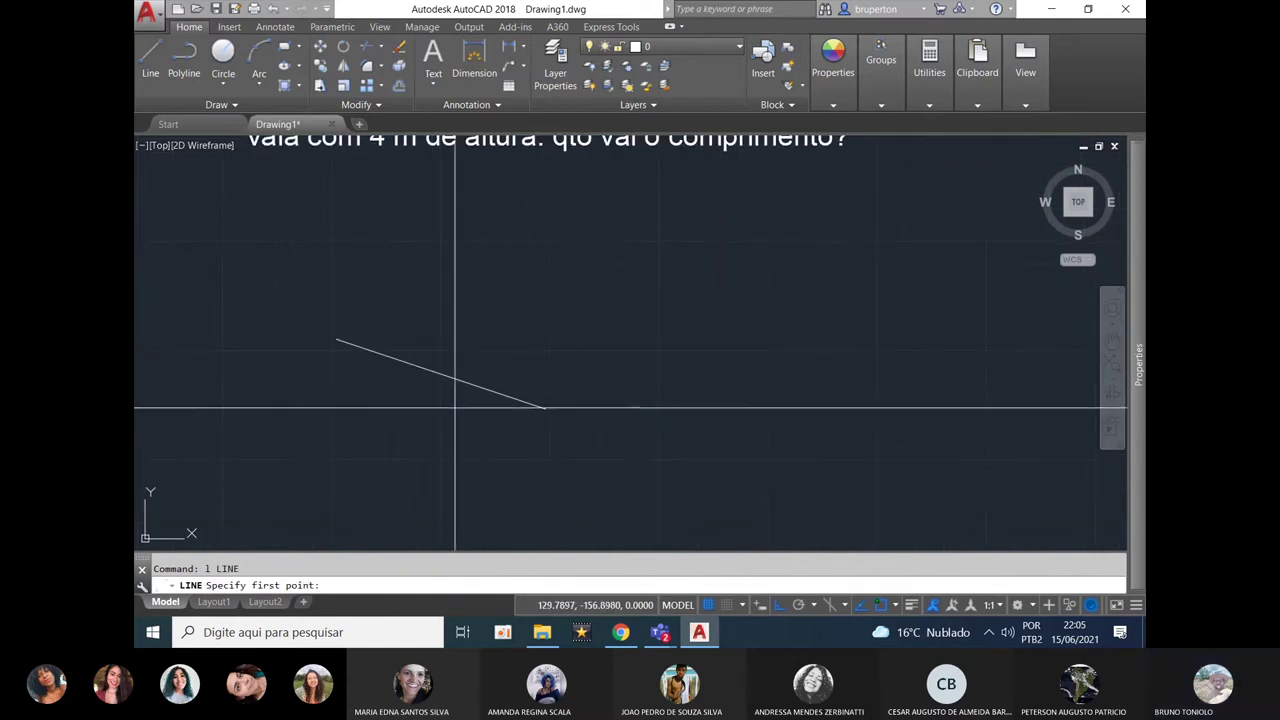
left_click(544, 408)
left_click(1026, 408)
key("Escape")
Mirror the sloped line about a vertical axis through the midpoint of the trench bottom, keeping the original.
middle_click_drag(900, 407, 806, 407)
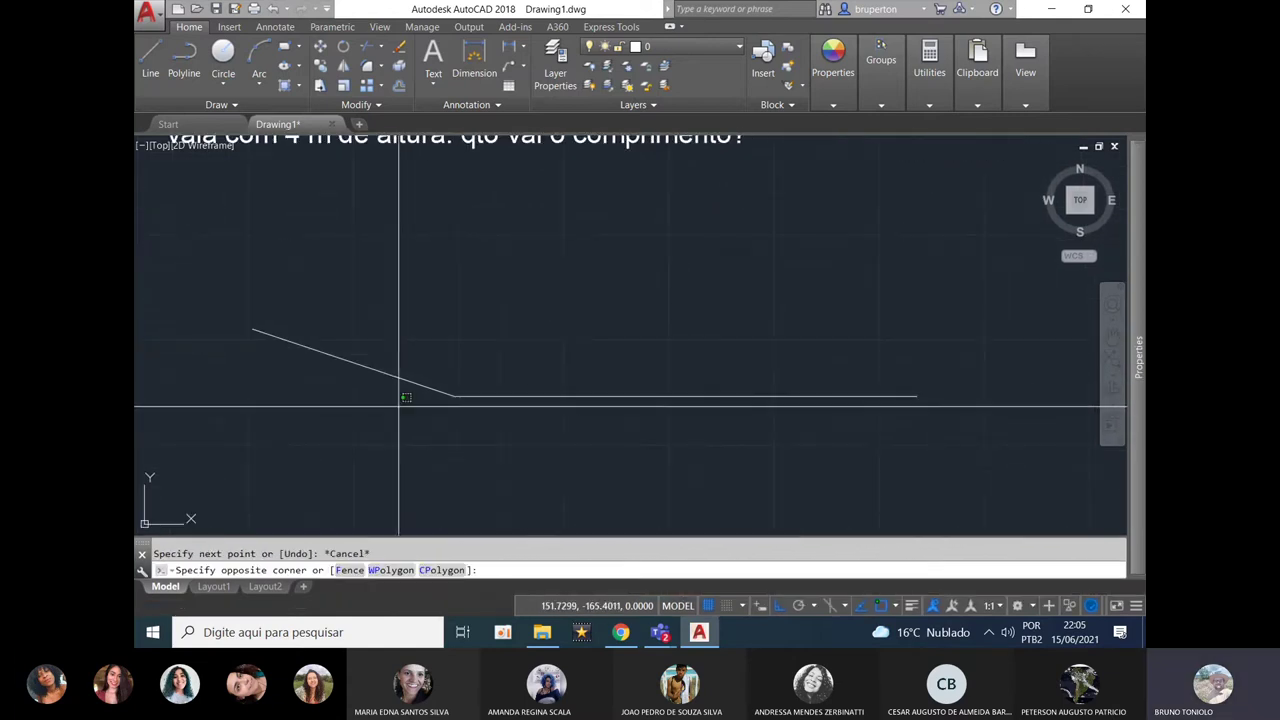
left_click(400, 407)
left_click(348, 343)
type("mmi")
key("Return")
left_click(686, 396)
left_click(685, 495)
key("Return")
Close the top of the trench with a horizontal polyline between the upper ends of both slopes.
scroll(591, 454, "down", 4)
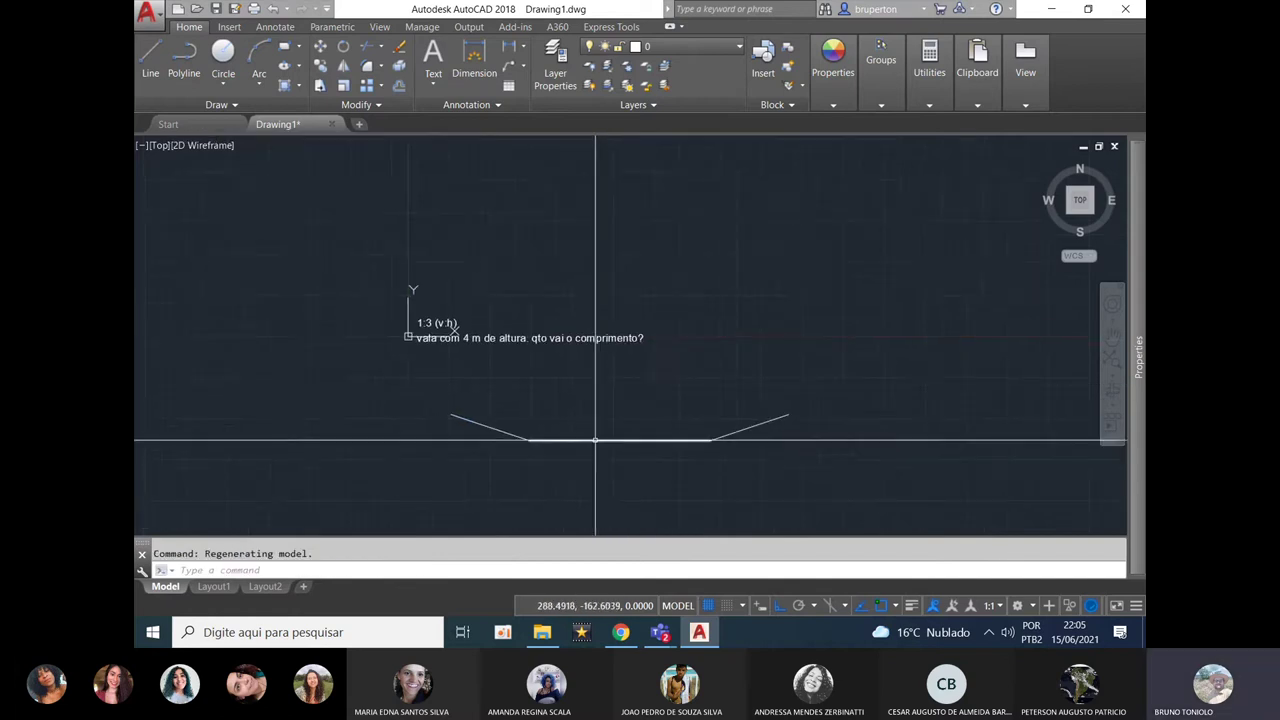
scroll(597, 418, "up", 2)
type("pl")
key("Return")
left_click(364, 400)
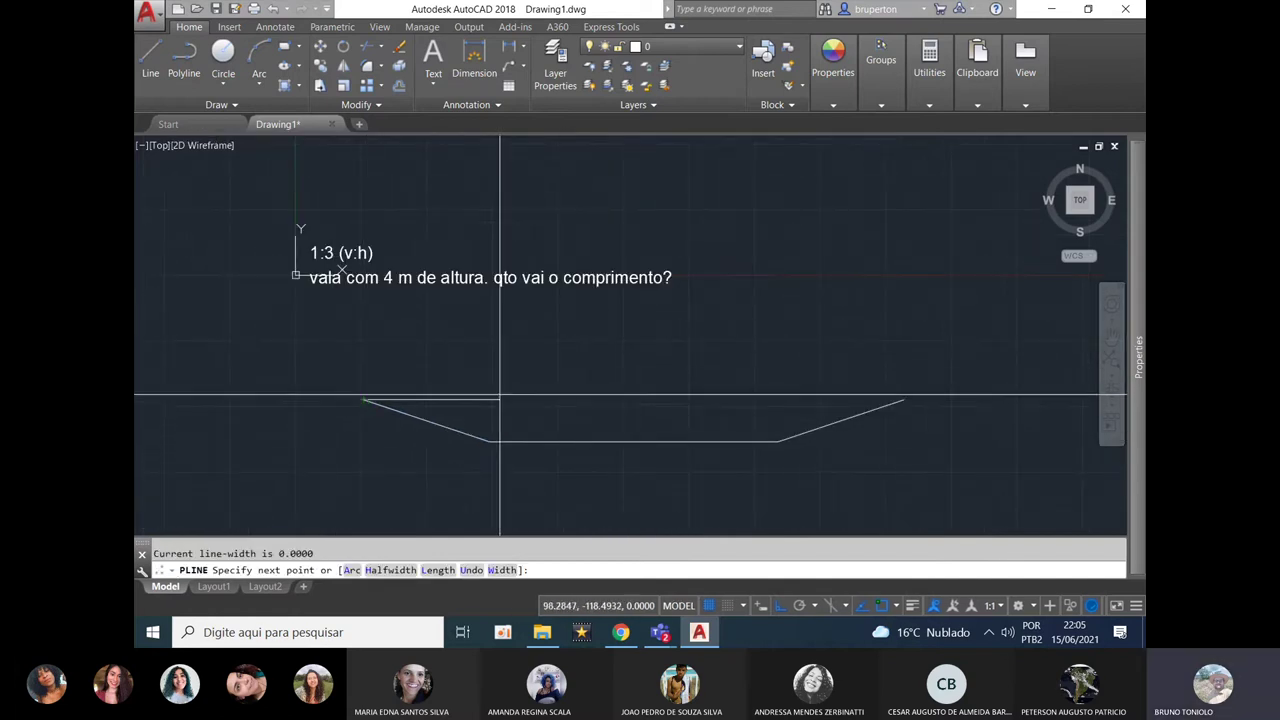
scroll(904, 400, "down", 2)
left_click(904, 400)
key("Return")
Examine the "1:3 (v:h)" text against the side slope of the drawn trench.
scroll(838, 411, "up", 2)
scroll(713, 454, "up", 2)
scroll(370, 380, "down", 2)
middle_click_drag(392, 394, 559, 476)
scroll(419, 314, "up", 2)
scroll(419, 313, "up", 2)
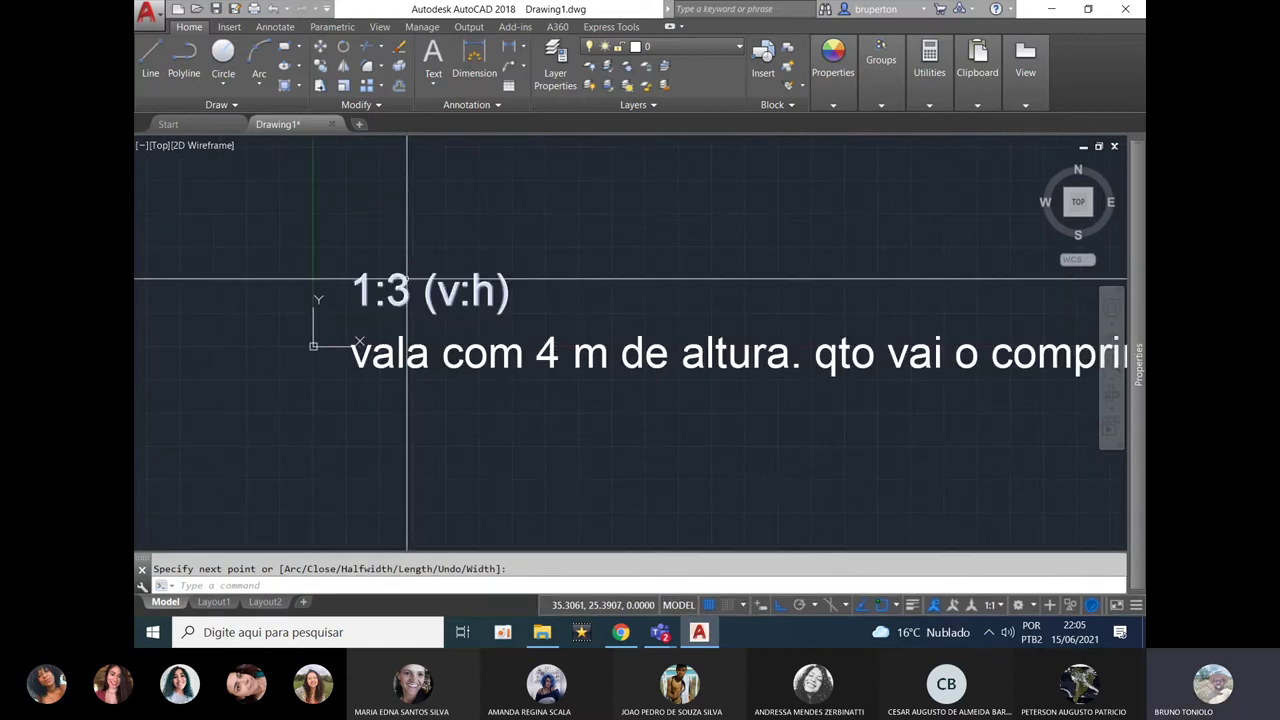
scroll(406, 281, "down", 4)
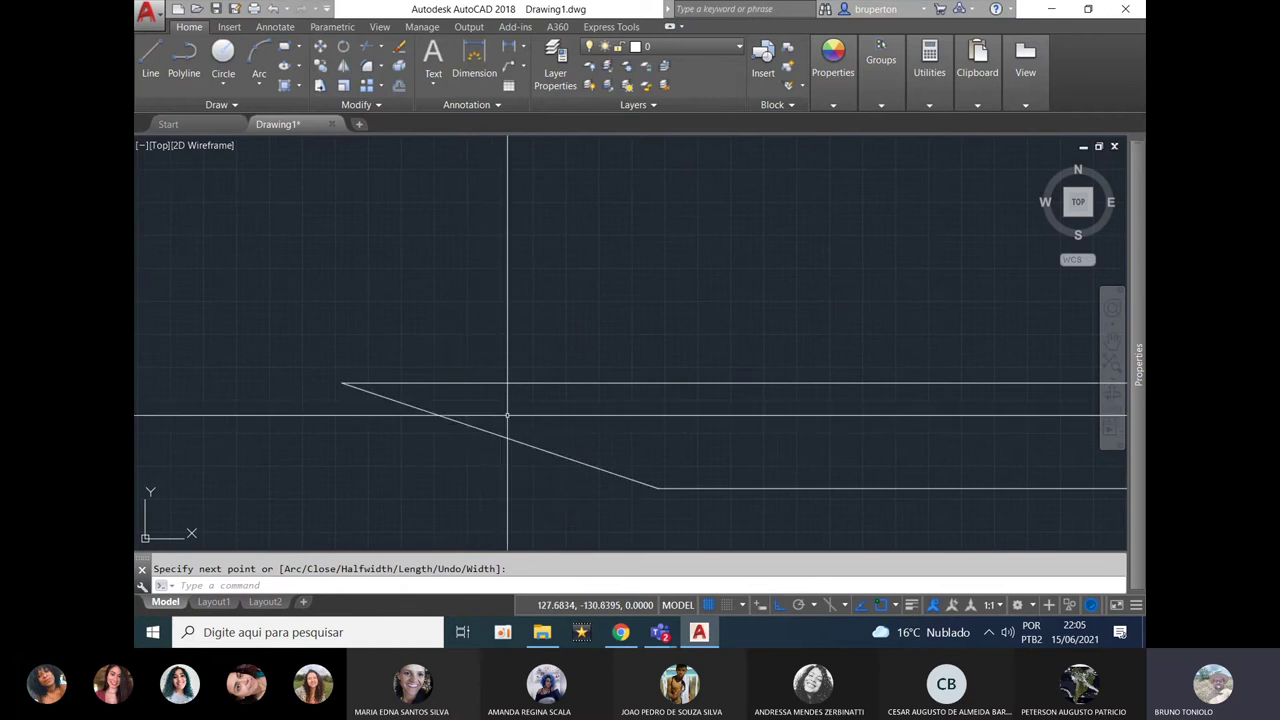
middle_click_drag(599, 457, 384, 433)
scroll(403, 435, "down", 2)
middle_click_drag(362, 314, 570, 443)
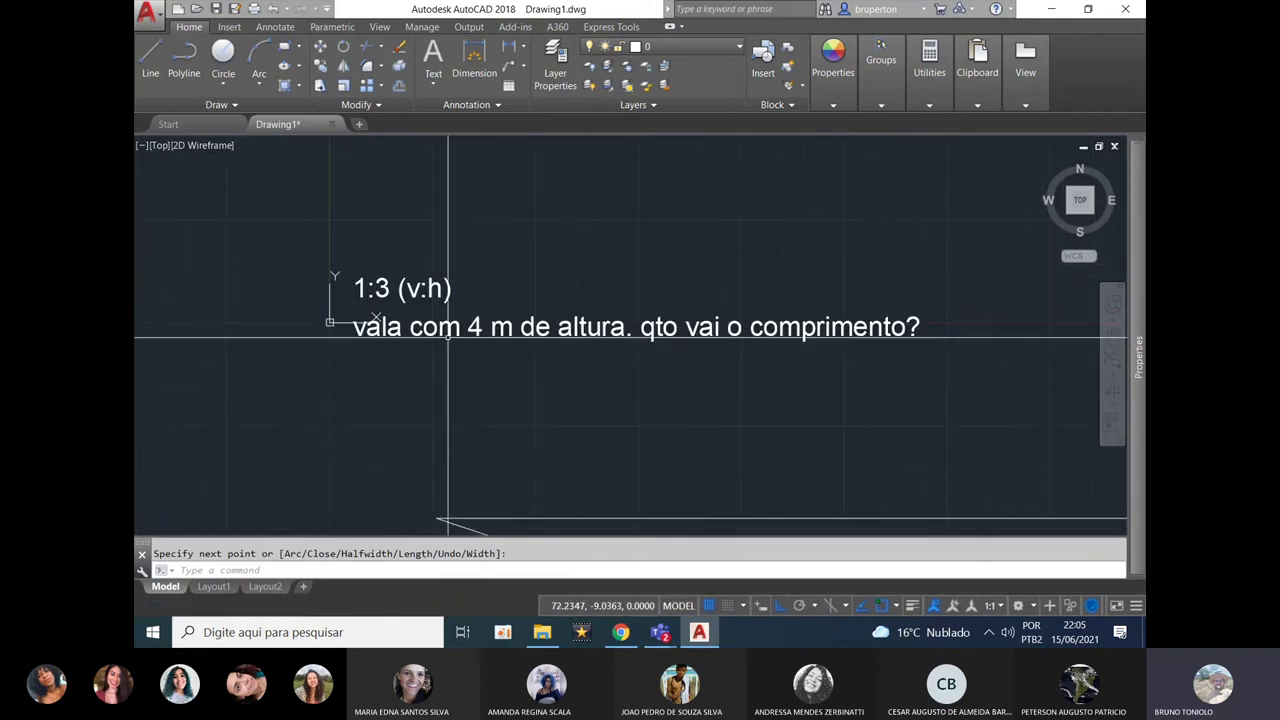
scroll(379, 289, "up", 6)
scroll(375, 187, "down", 5)
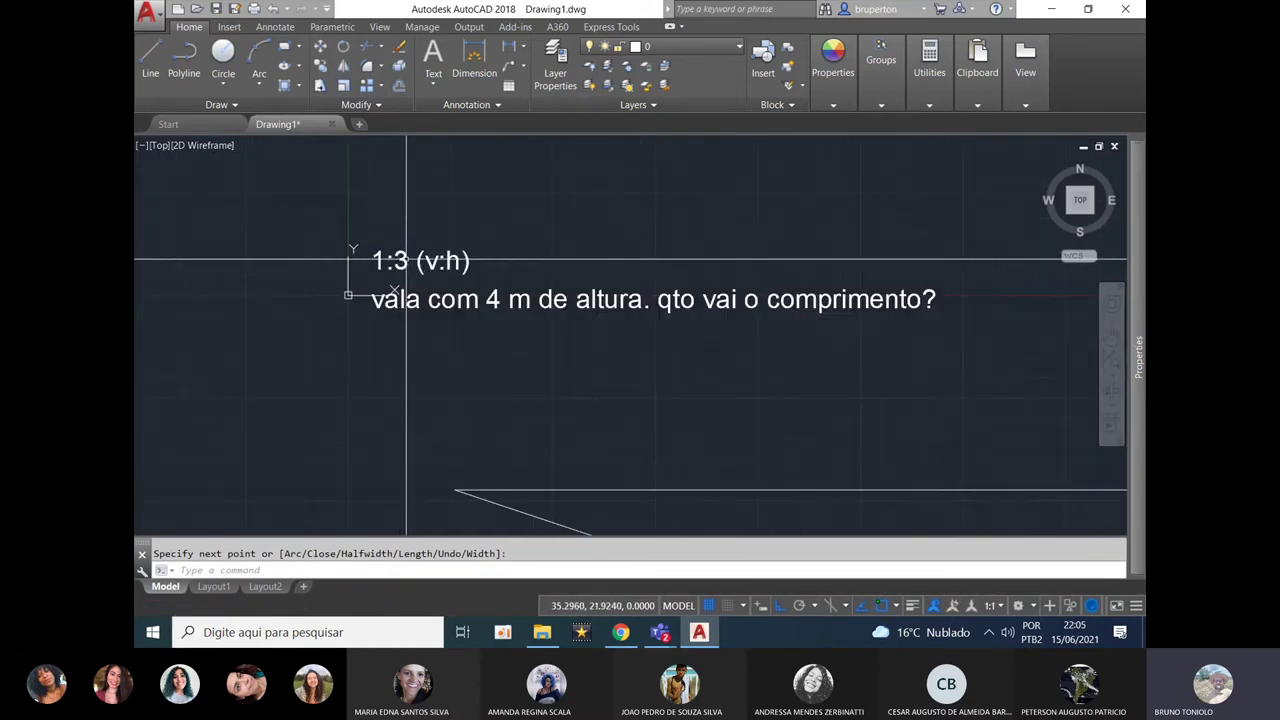
key("Escape")
left_click(401, 270)
double_click(396, 270)
key("Escape")
key("Escape")
type("c")
key("space")
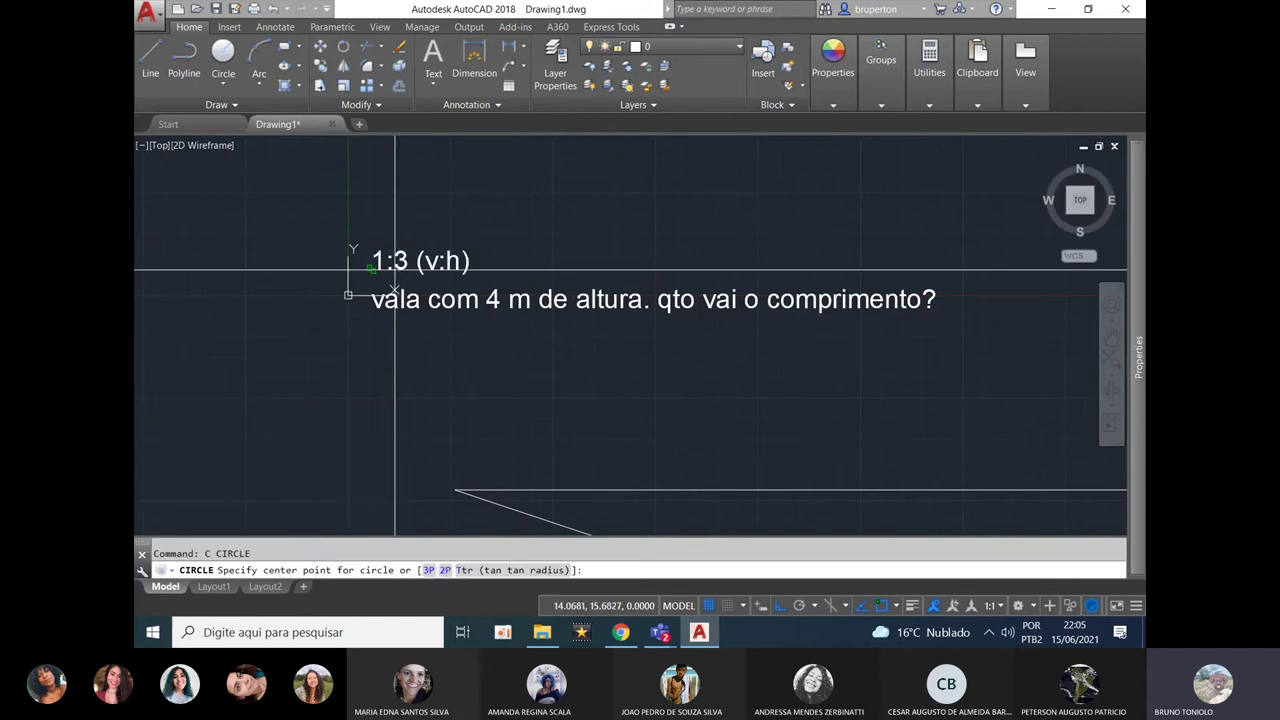
Copy the "1:3 (v:h)" text straight up to form a new line above the original.
type("cp")
key("space")
left_click(395, 270)
key("space")
left_click(338, 253)
left_click(338, 214)
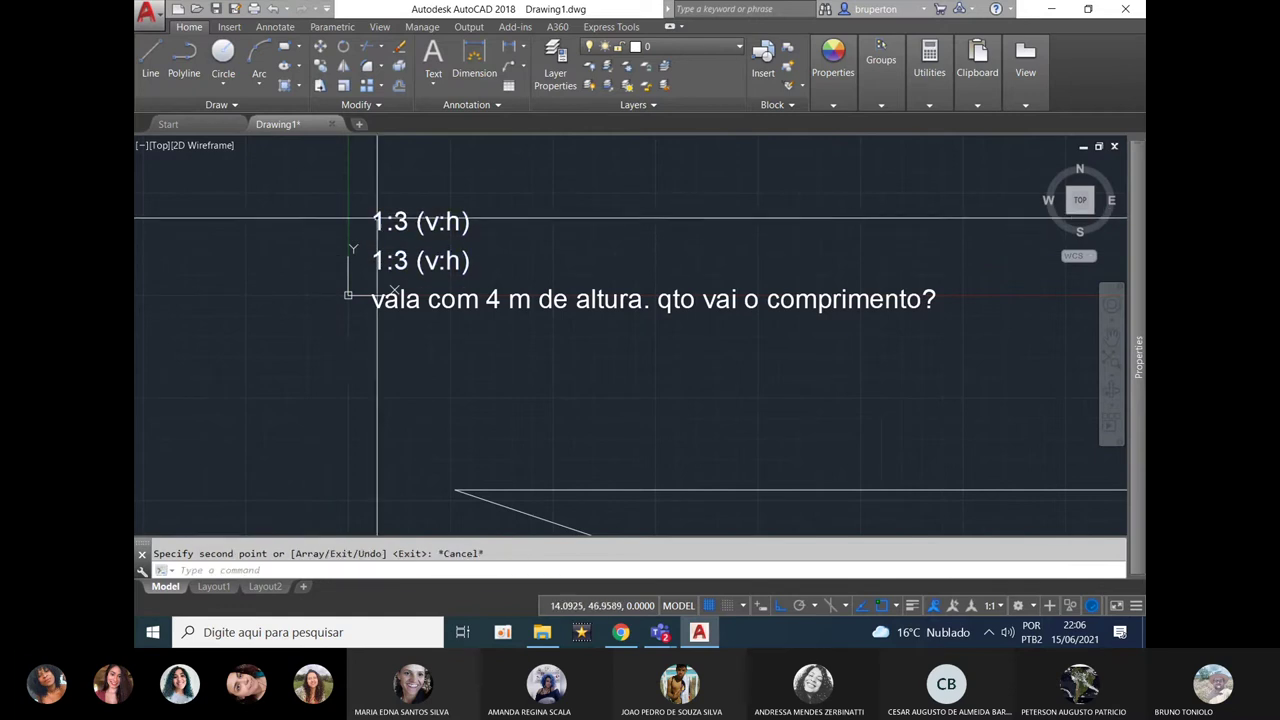
Change the content of the uppermost text line to "1:1 (v:h)".
key("Return")
double_click(407, 233)
left_click(361, 286)
key("Escape")
Try a 10-unit vertical polyline in the empty area left of the trench, and erase it.
scroll(461, 248, "down", 4)
scroll(471, 359, "up", 4)
type("pl")
key("space")
middle_click_drag(422, 360, 644, 364)
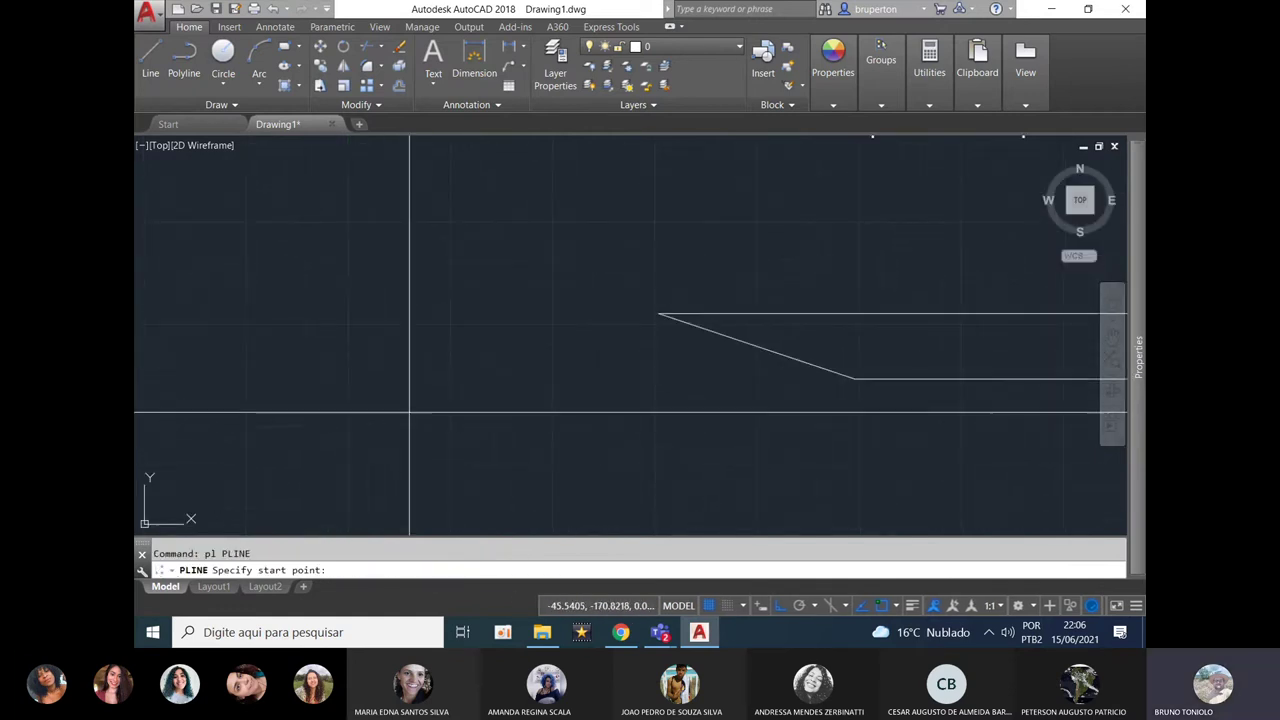
left_click(357, 420)
type("10")
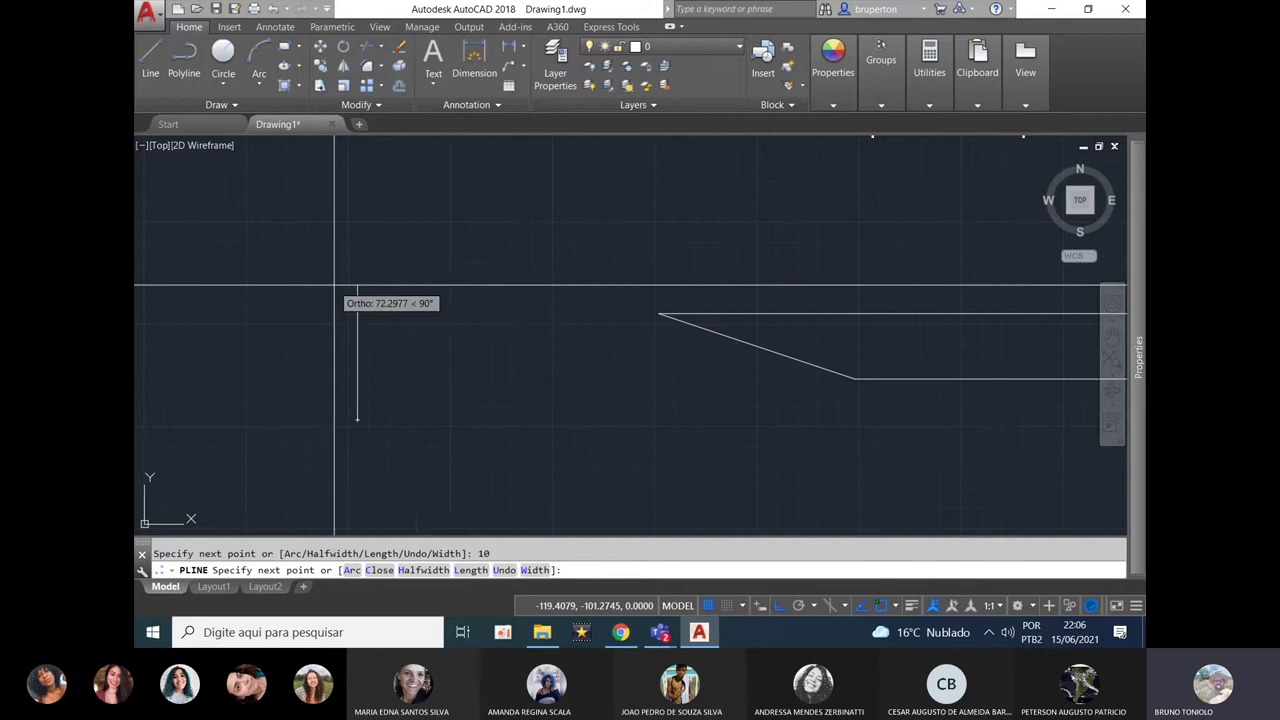
key("Escape")
left_click(357, 409)
key("Delete")
Draw a vertical polyline 50 units long upward in the empty area left of the 1:3 trench.
type("pl")
key("Return")
left_click(341, 418)
type("50")
key("Return")
key("Escape")
Draw a polyline 50 units right from the vertical line's lower end and on to its upper end, forming a right triangle.
key("Return")
left_click(341, 418)
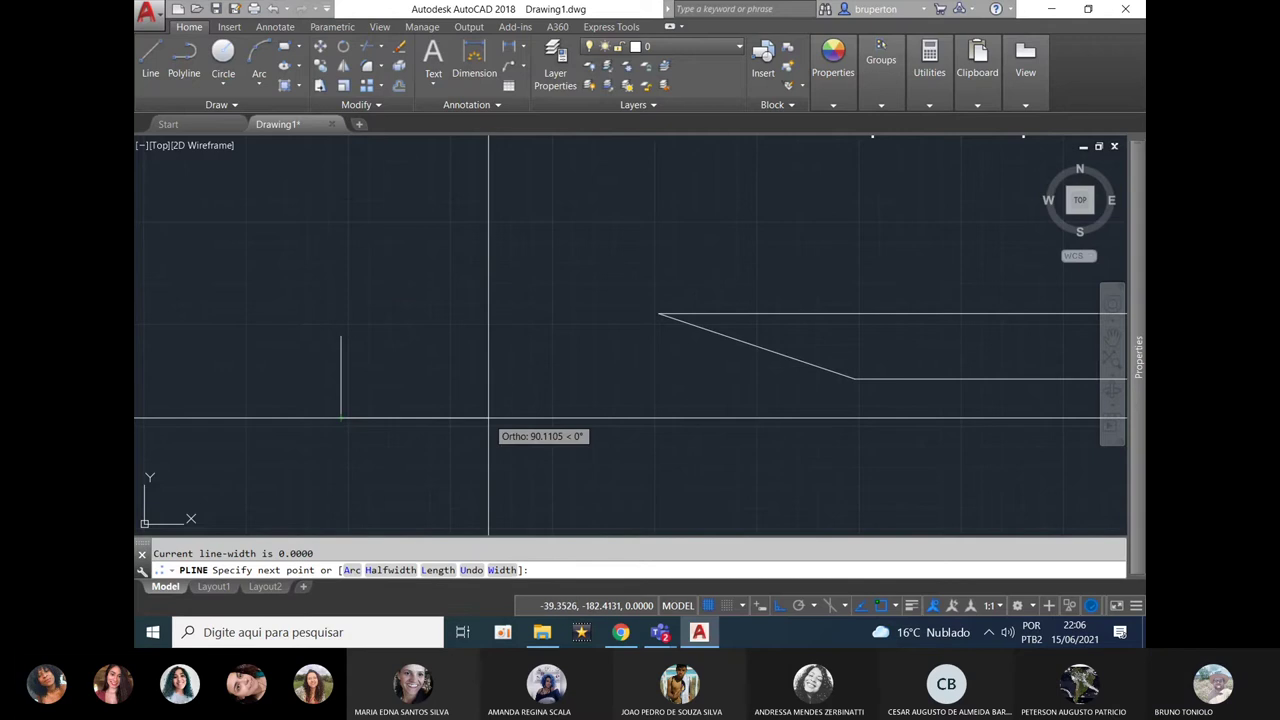
type("50")
key("Return")
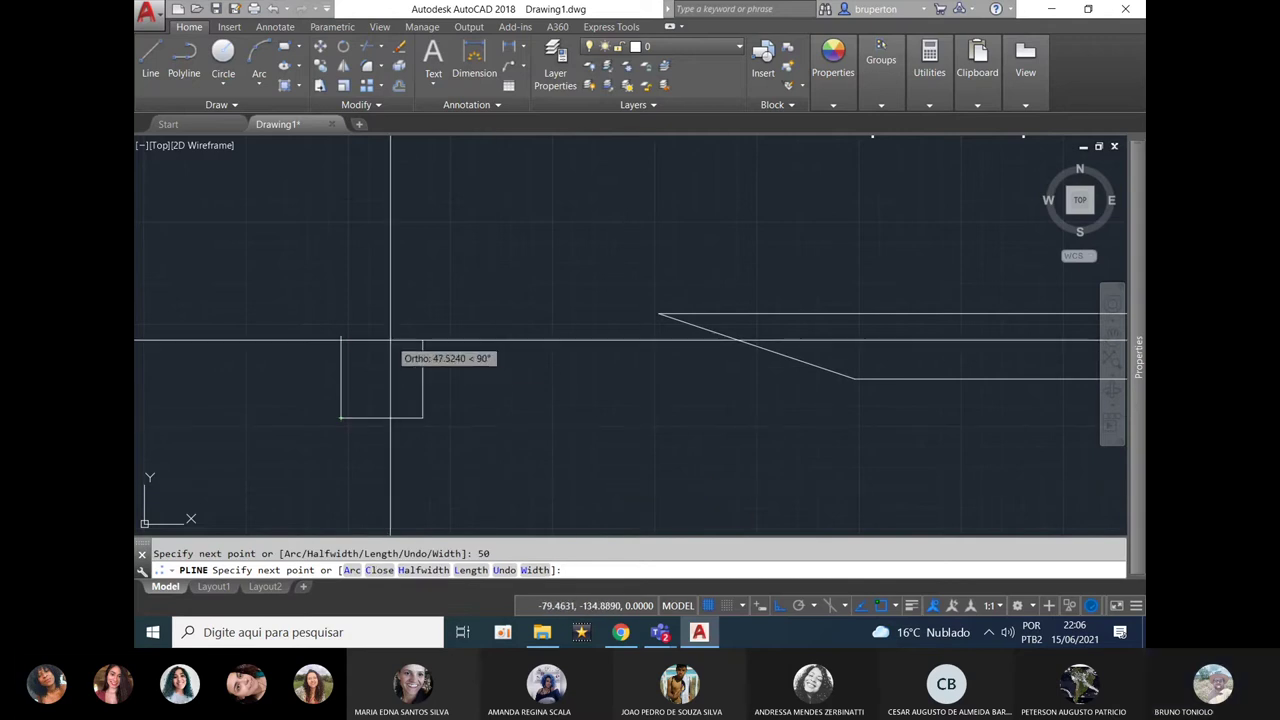
left_click(341, 338)
key("Escape")
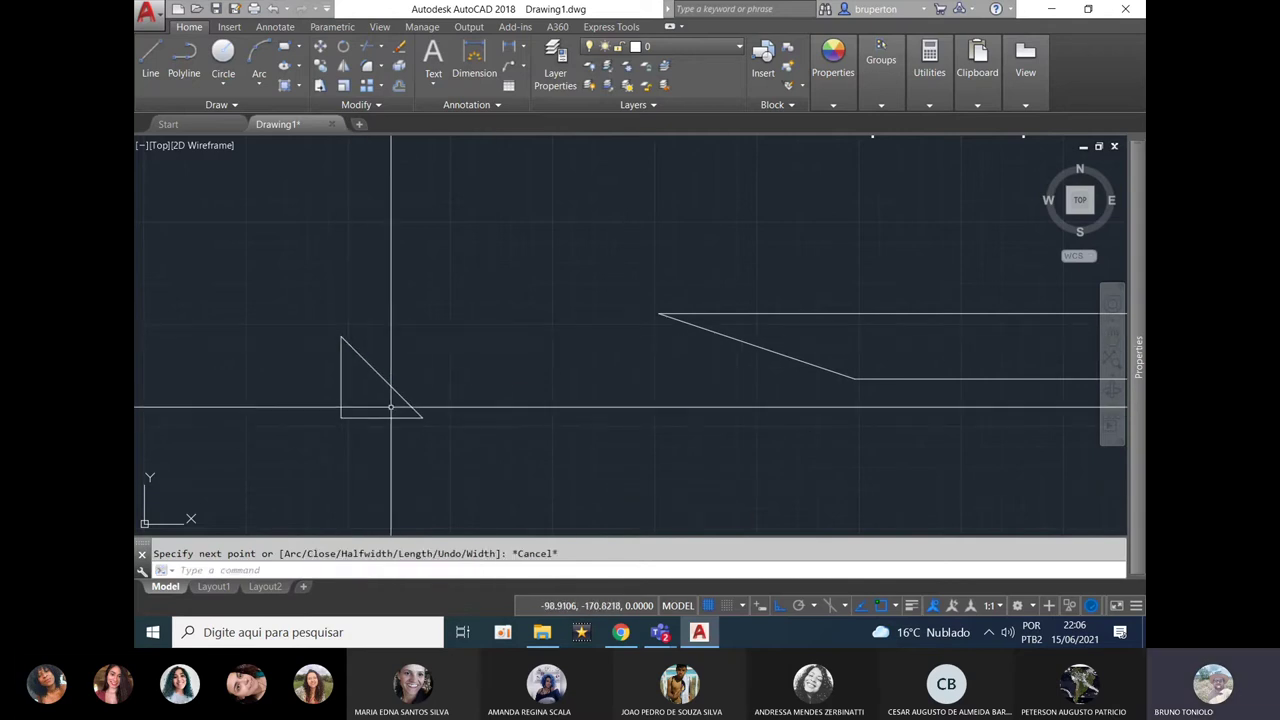
Explode the triangle's polyline and erase the vertical and horizontal sides, keeping only the 1:1 slope.
left_click(389, 408)
left_click(337, 389)
left_click(348, 404)
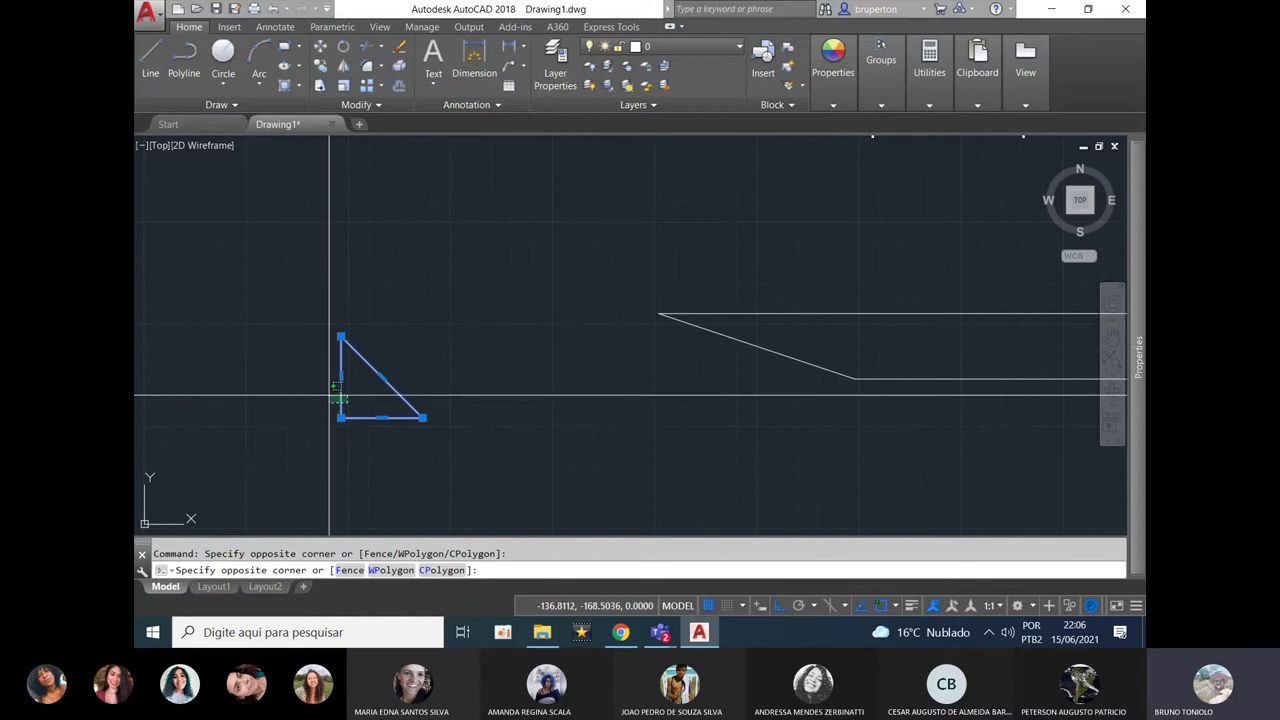
left_click(332, 402)
type("x")
key("Return")
left_click(373, 412)
left_click(325, 410)
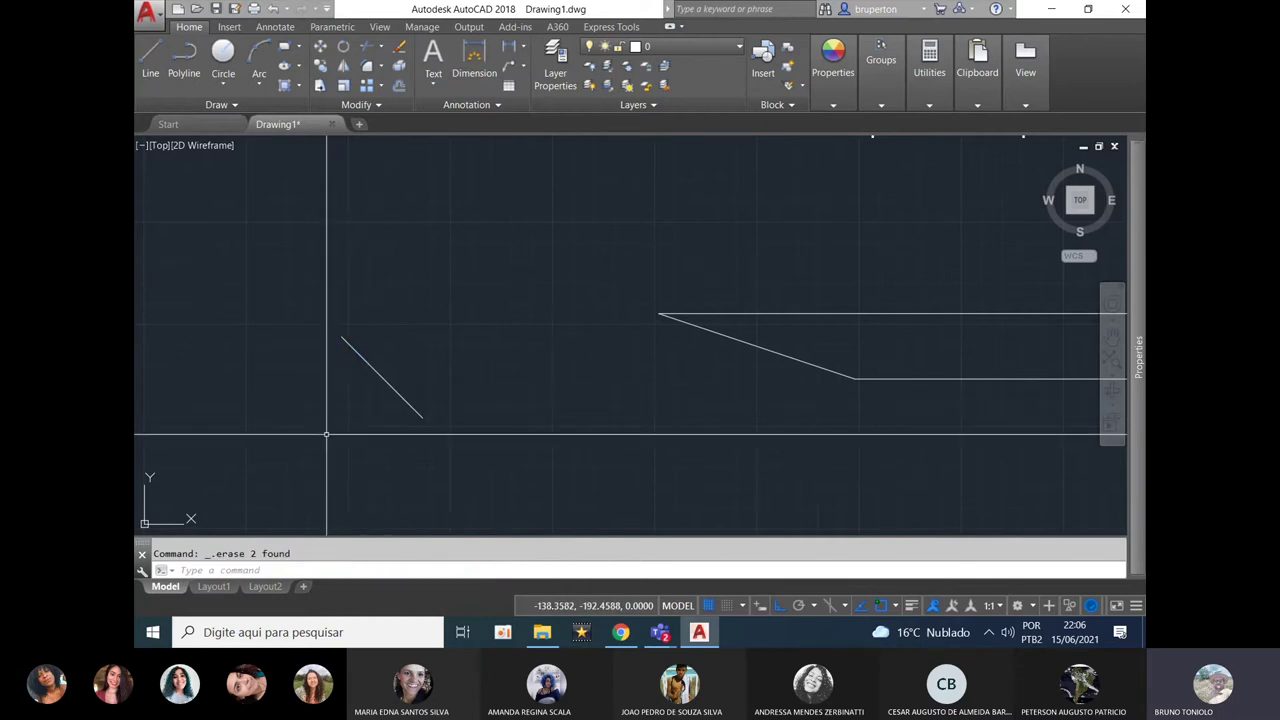
Draw a horizontal line to the right from the lower end of the 1:1 slope as its trench bottom.
key("Return")
left_click(422, 418)
left_click(597, 417)
key("Escape")
Mirror the 1:1 slope about a vertical axis through the midpoint of its bottom line, keeping the original.
type("mi")
key("Return")
left_click(388, 379)
left_click(346, 375)
key("Return")
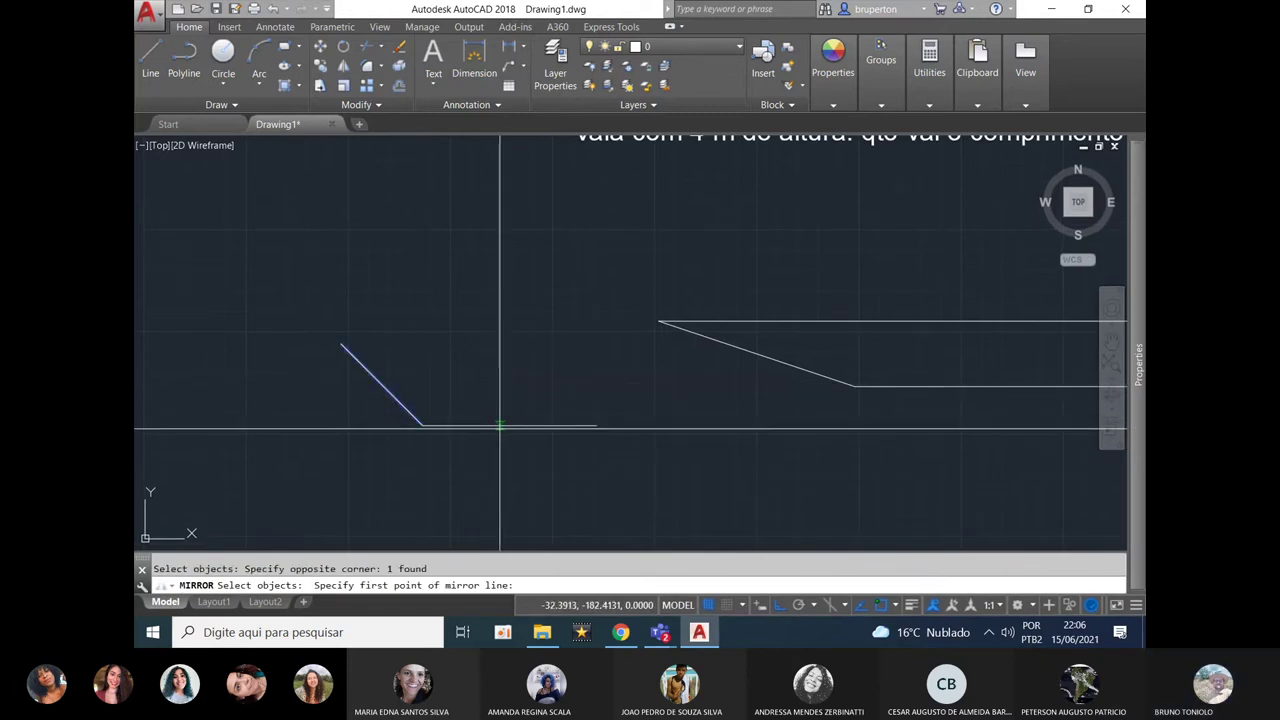
left_click(508, 427)
left_click(508, 300)
key("Return")
key("Escape")
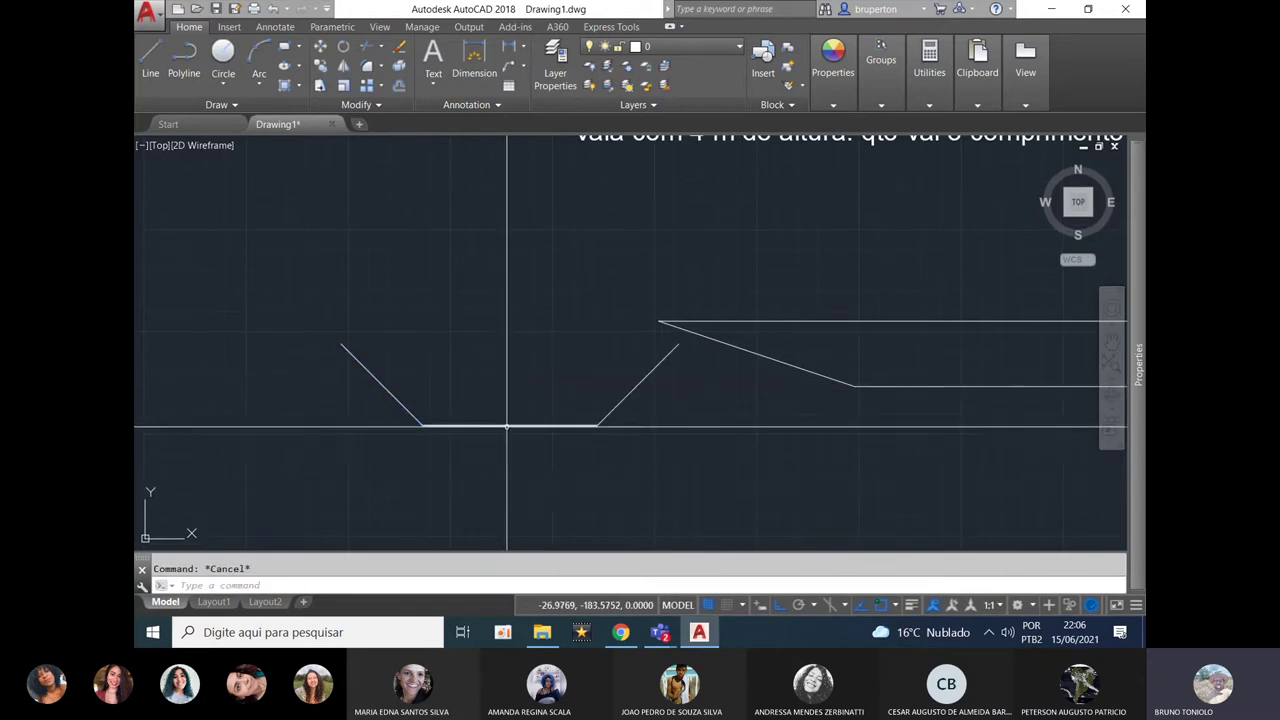
Close the top of the 1:1 trench with a polyline between the upper ends of its slopes.
type("pl")
key("Return")
left_click(341, 345)
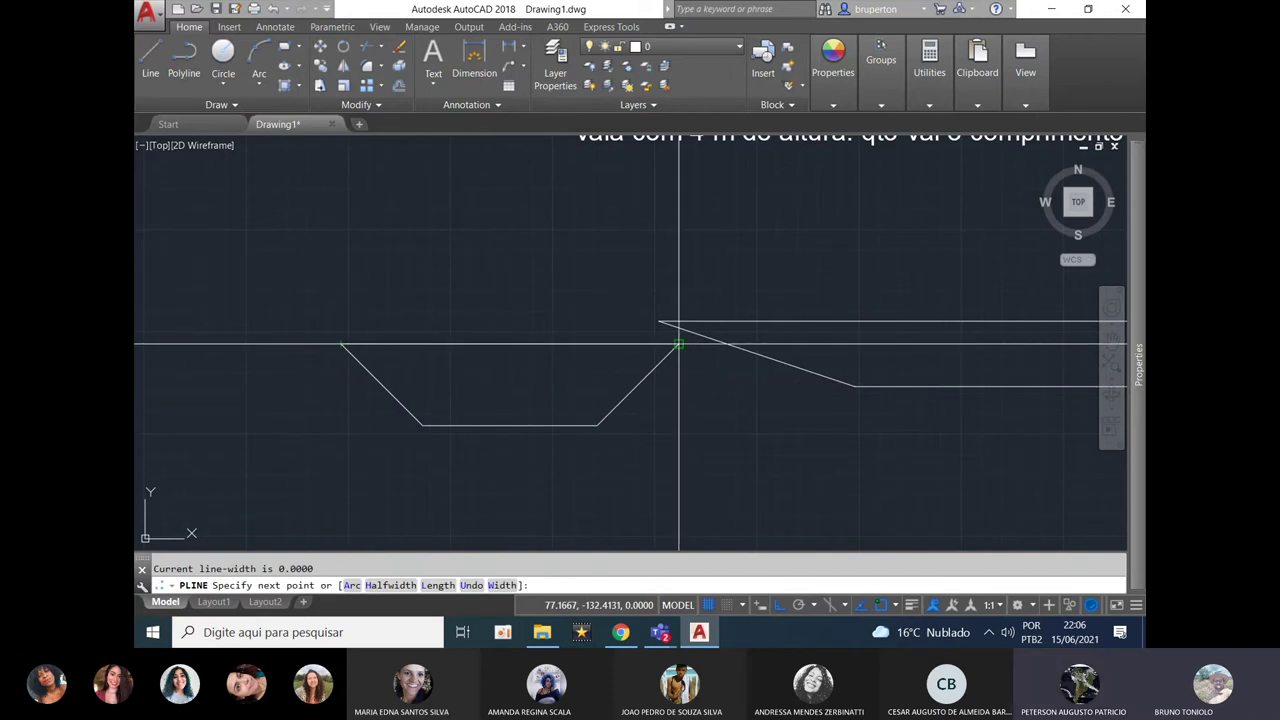
left_click(678, 345)
key("Escape")
Move the whole 1:1 trench horizontally to the left, clear of the 1:3 trench.
type("m")
key("Escape")
mouse_move(341, 319)
left_mouse_down()
mouse_move(557, 309)
mouse_move(696, 338)
mouse_move(443, 470)
mouse_move(323, 300)
mouse_move(340, 318)
left_mouse_up()
type("m")
key("Return")
left_click(515, 344)
left_click(409, 335)
key("Escape")
middle_click_drag(517, 323, 422, 392)
scroll(422, 392, "down", 2)
type("m")
mouse_move(234, 386)
left_mouse_down()
mouse_move(554, 381)
mouse_move(480, 443)
left_mouse_up()
key("Escape")
key("Return")
mouse_move(220, 387)
left_mouse_down()
mouse_move(373, 354)
mouse_move(380, 414)
mouse_move(212, 452)
left_mouse_up()
Compare the "1:1 (v:h)" and "1:3 (v:h)" texts with the slopes of the two trench sections.
scroll(465, 218, "up", 4)
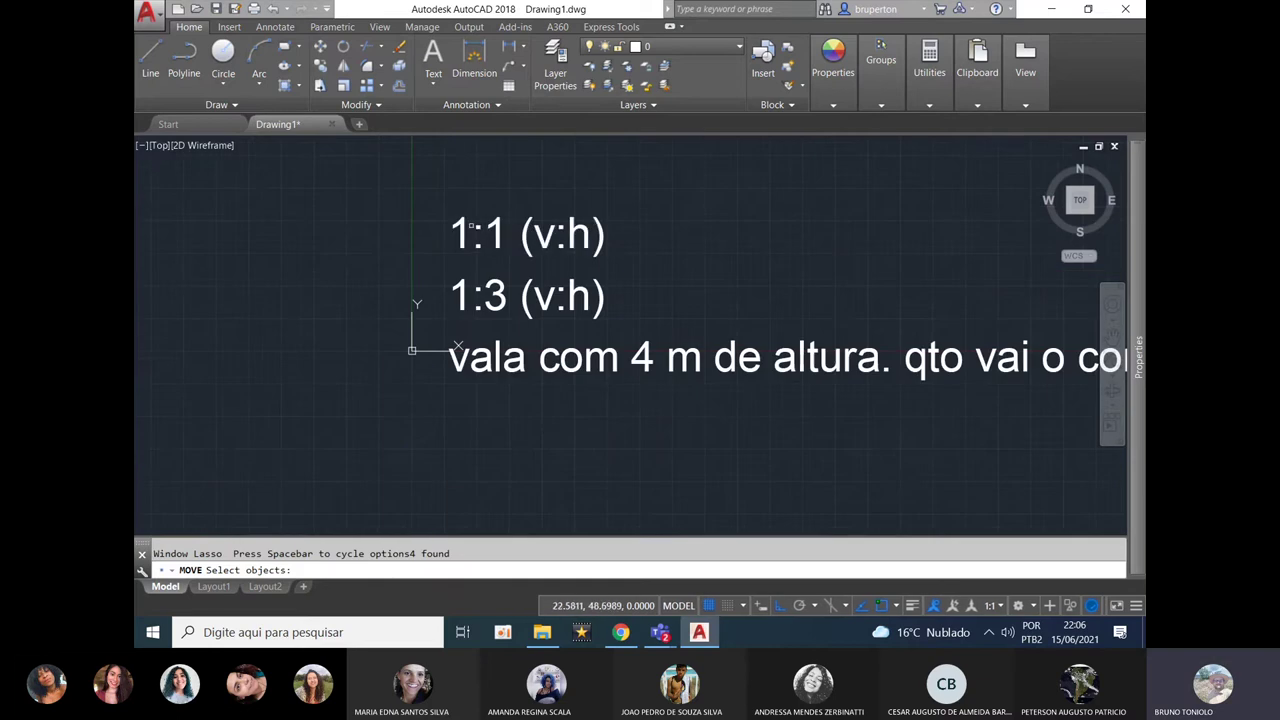
scroll(499, 262, "down", 4)
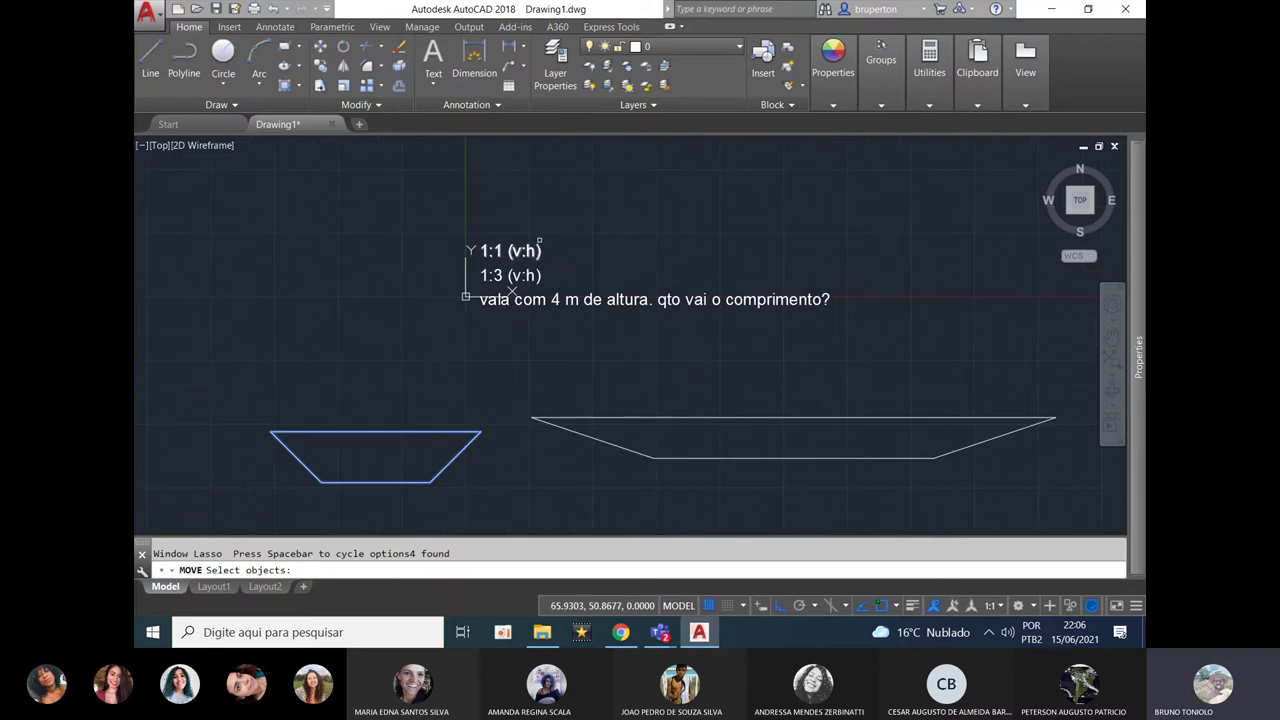
scroll(542, 239, "up", 2)
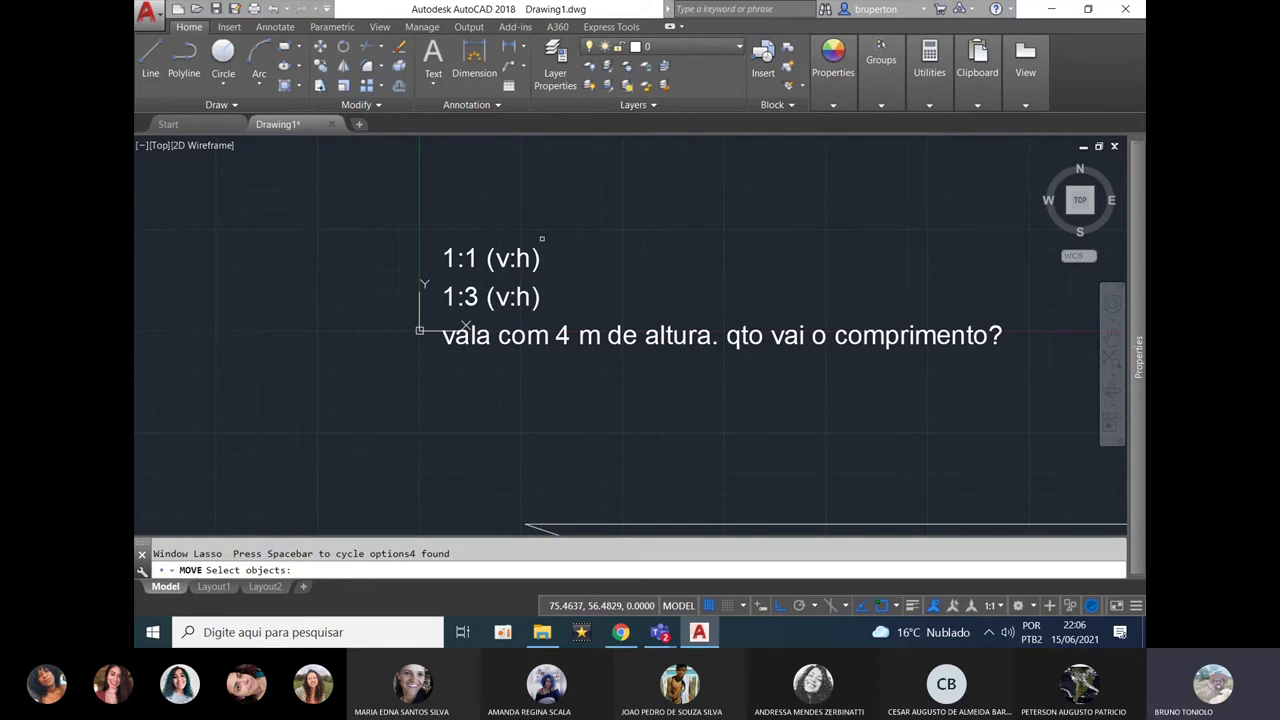
scroll(540, 245, "down", 2)
scroll(505, 275, "up", 4)
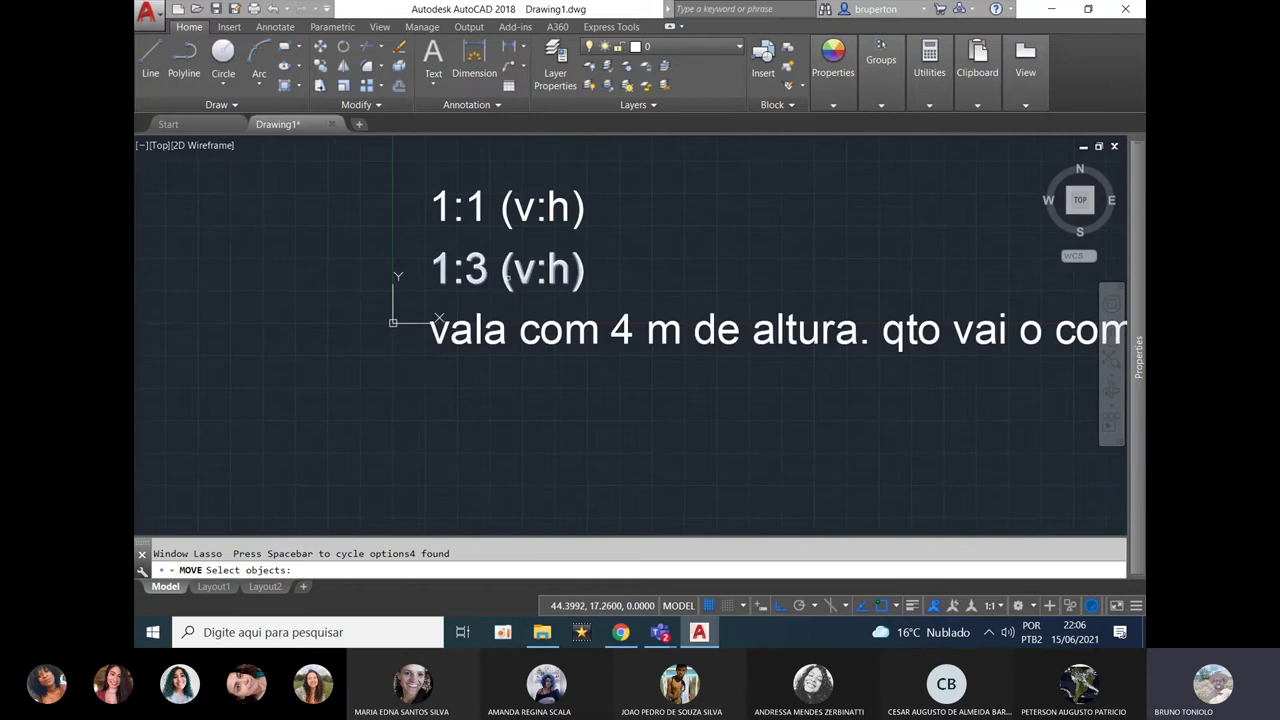
scroll(507, 278, "down", 2)
middle_click_drag(609, 406, 886, 221)
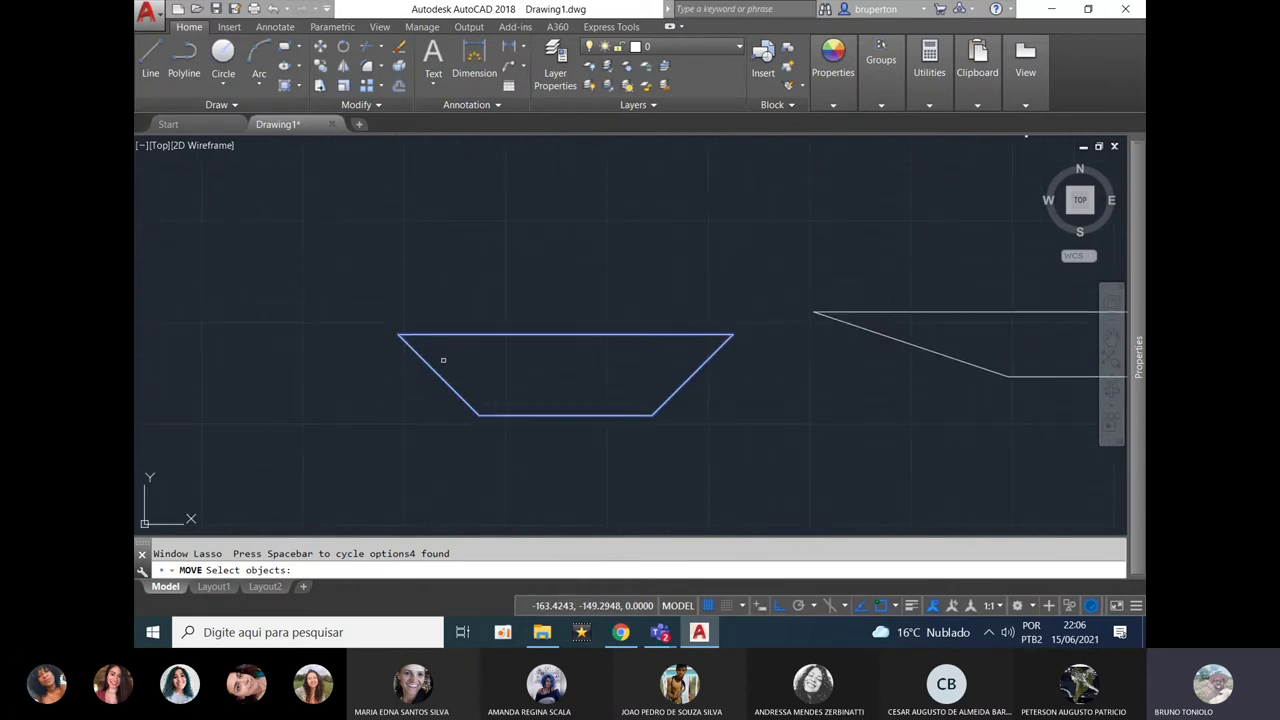
middle_click_drag(452, 347, 447, 368)
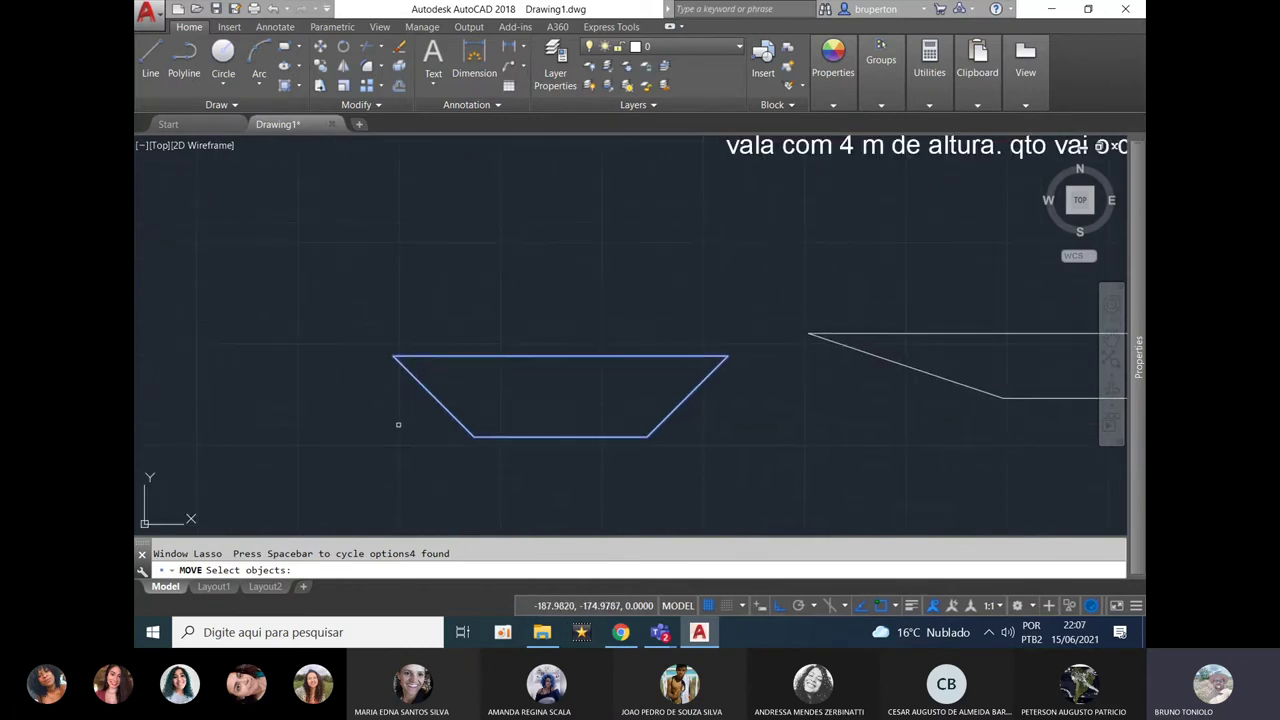
middle_click_drag(441, 387, 593, 390)
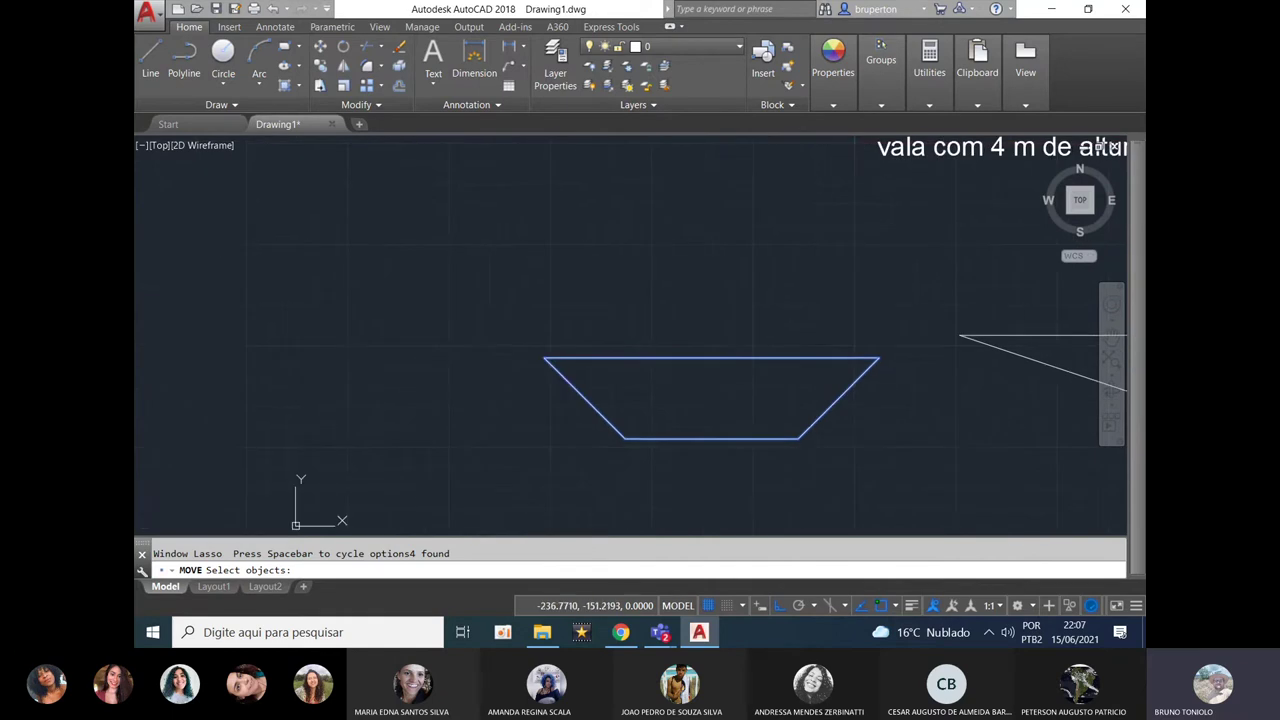
key("Escape")
Draw an open-topped polyline with two vertical walls and a horizontal bottom, above and left of the 1:1 trench.
type("pl")
key("Return")
left_click(324, 201)
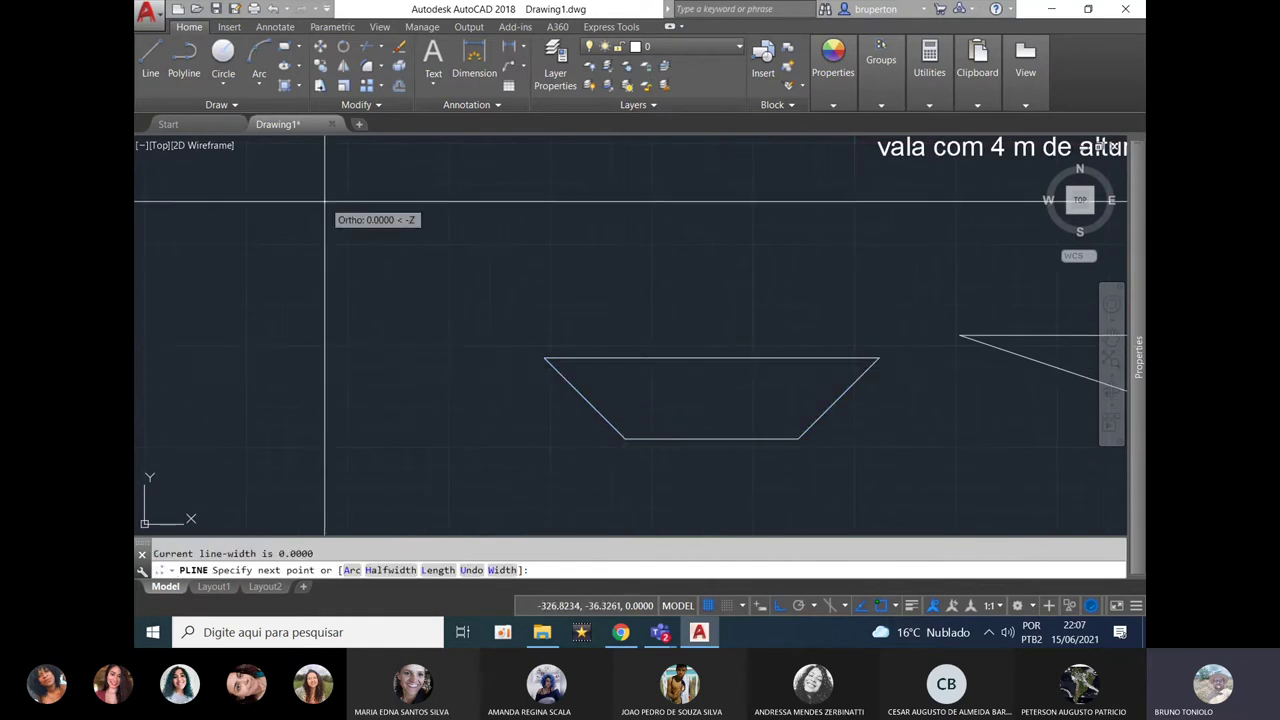
left_click(324, 352)
left_click(514, 352)
left_click(514, 201)
key("Escape")
middle_click_drag(370, 279, 374, 366)
scroll(368, 320, "up", 4)
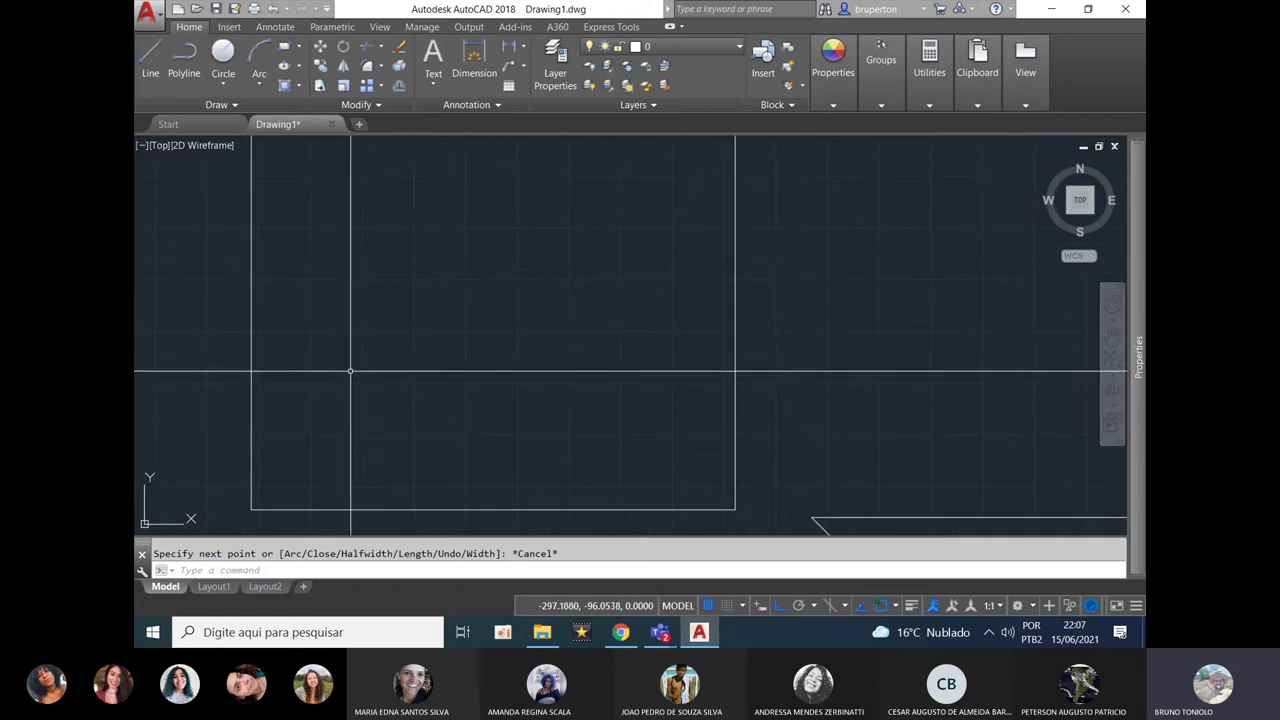
scroll(370, 290, "down", 2)
middle_click_drag(369, 289, 367, 309)
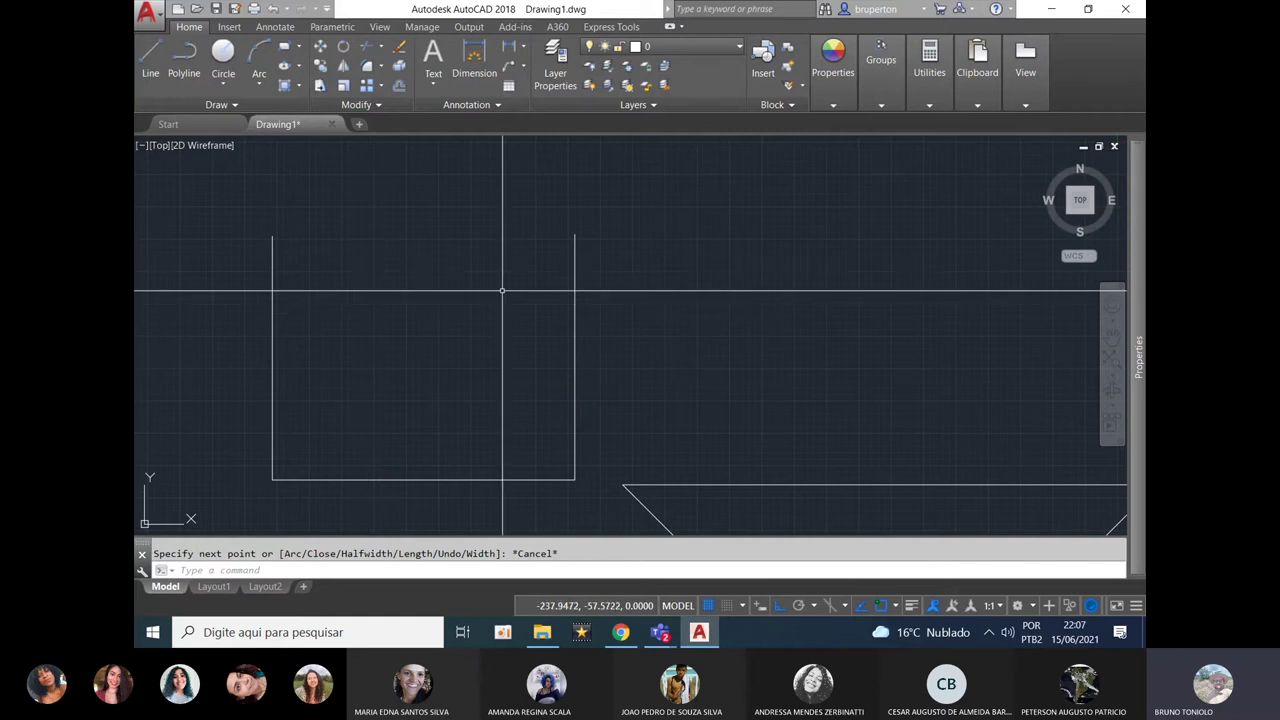
Draw a steeply inclined polyline inside each vertical wall, from the wall's upper end to the trench bottom.
key("space")
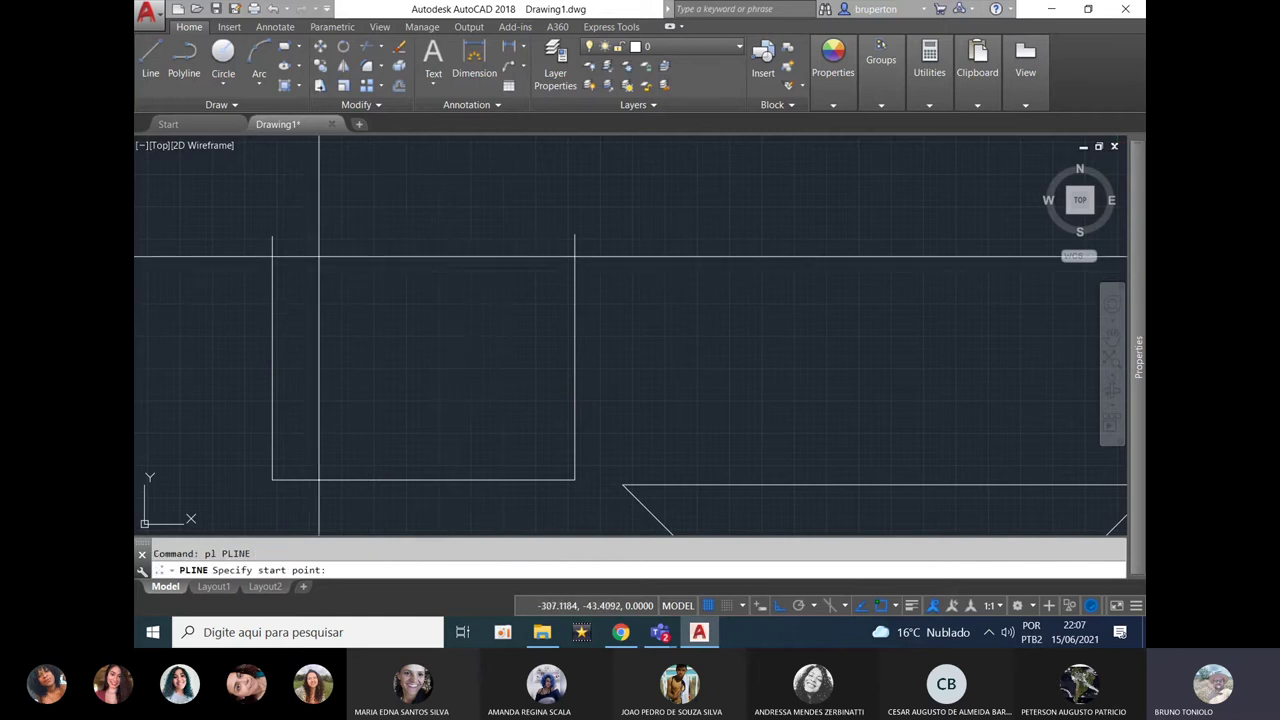
left_click(272, 237)
left_click(295, 480)
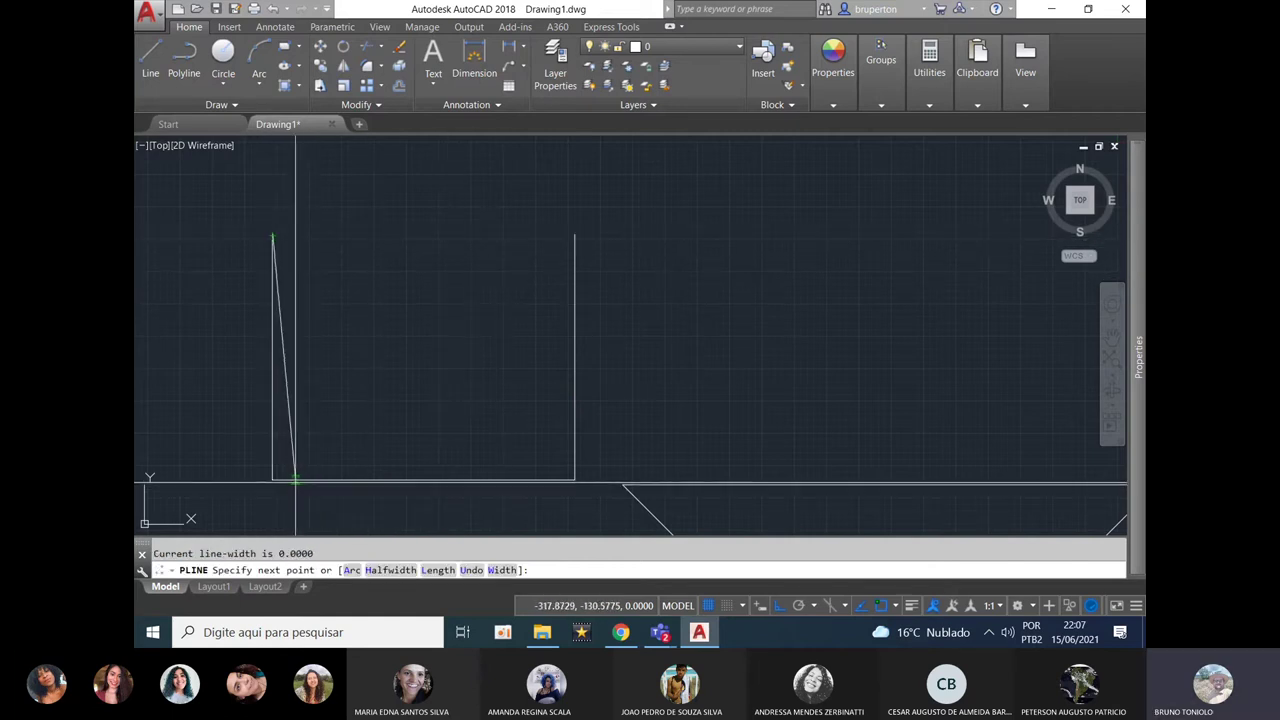
key("space")
key("space")
left_click(575, 234)
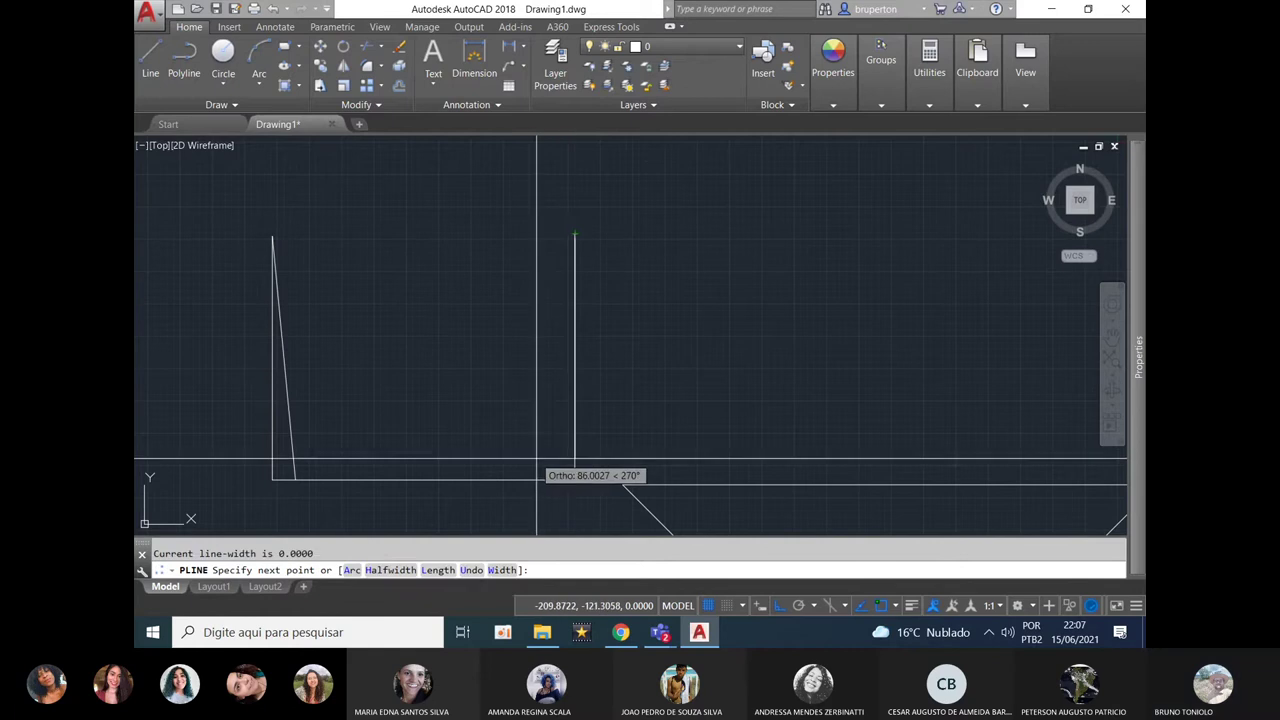
left_click(543, 480)
key("Escape")
scroll(362, 432, "down", 5)
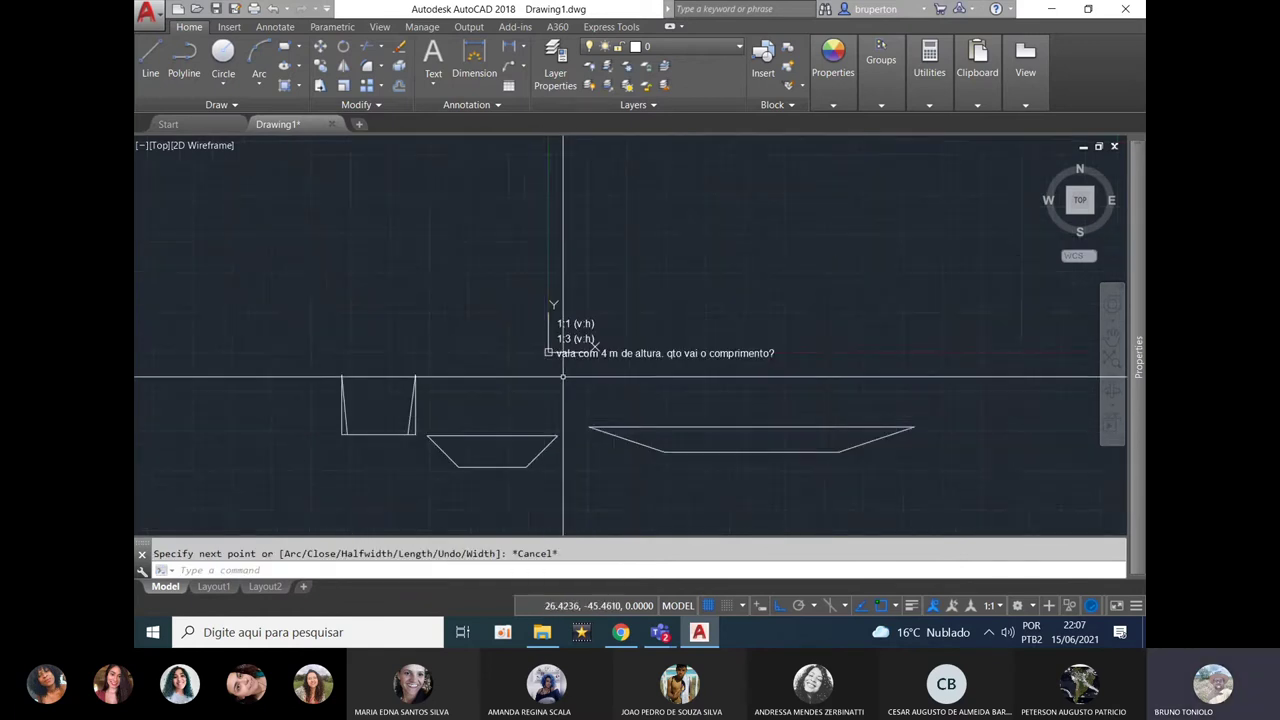
scroll(534, 351, "up", 3)
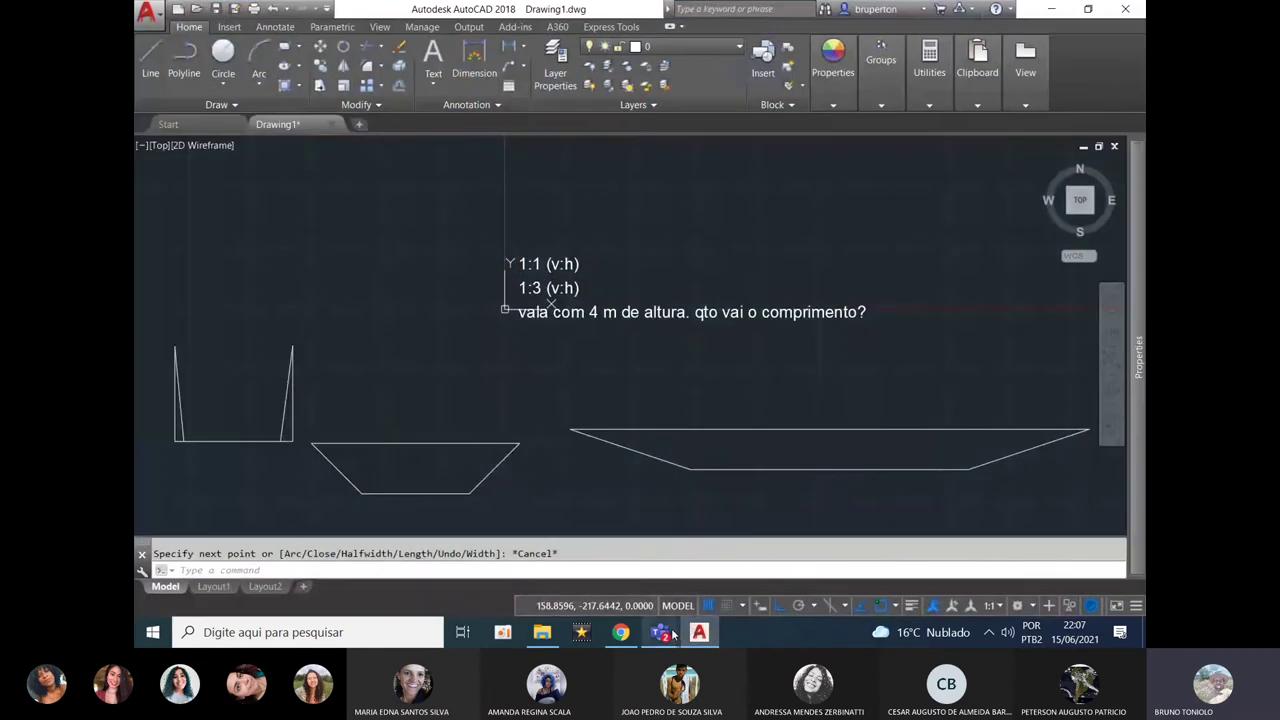
Switch to Chrome and browse the "talude simbologia" images, opening the "Talude de aterro" and "Talude de corte" diagram.
left_click(621, 633)
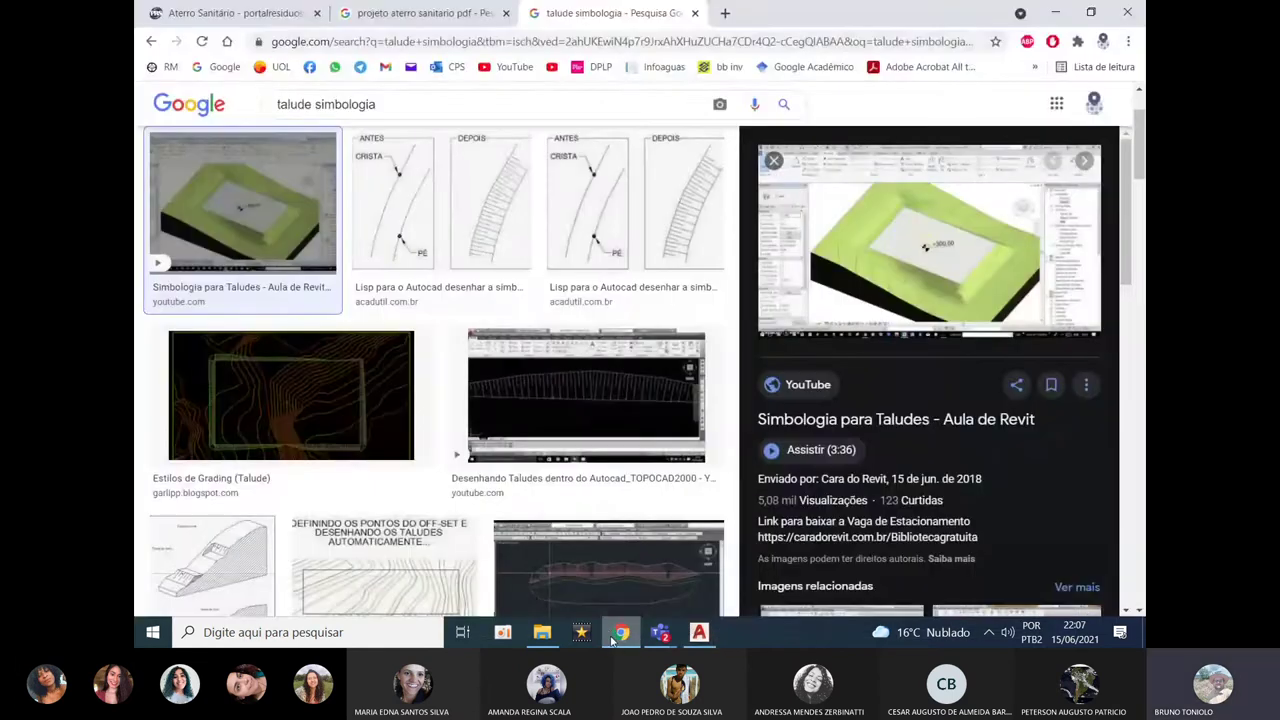
left_click(617, 634)
left_click(615, 638)
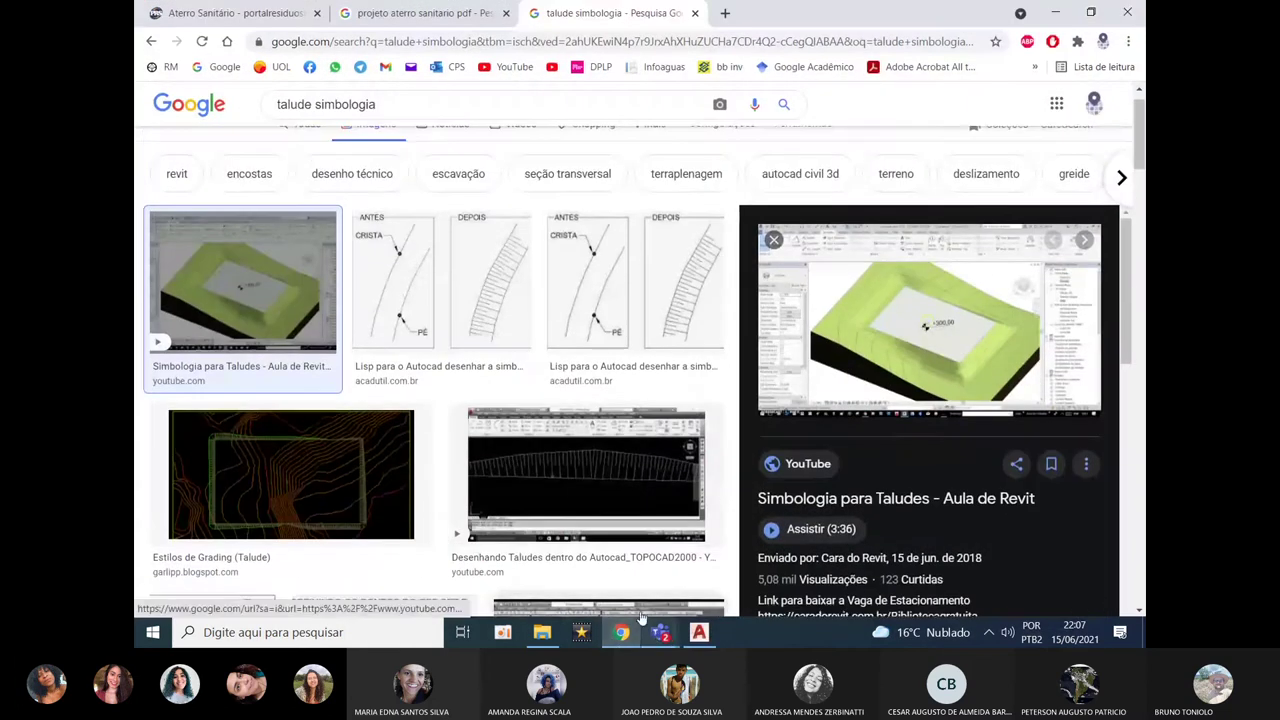
scroll(460, 200, "up", 2)
scroll(460, 160, "down", 8)
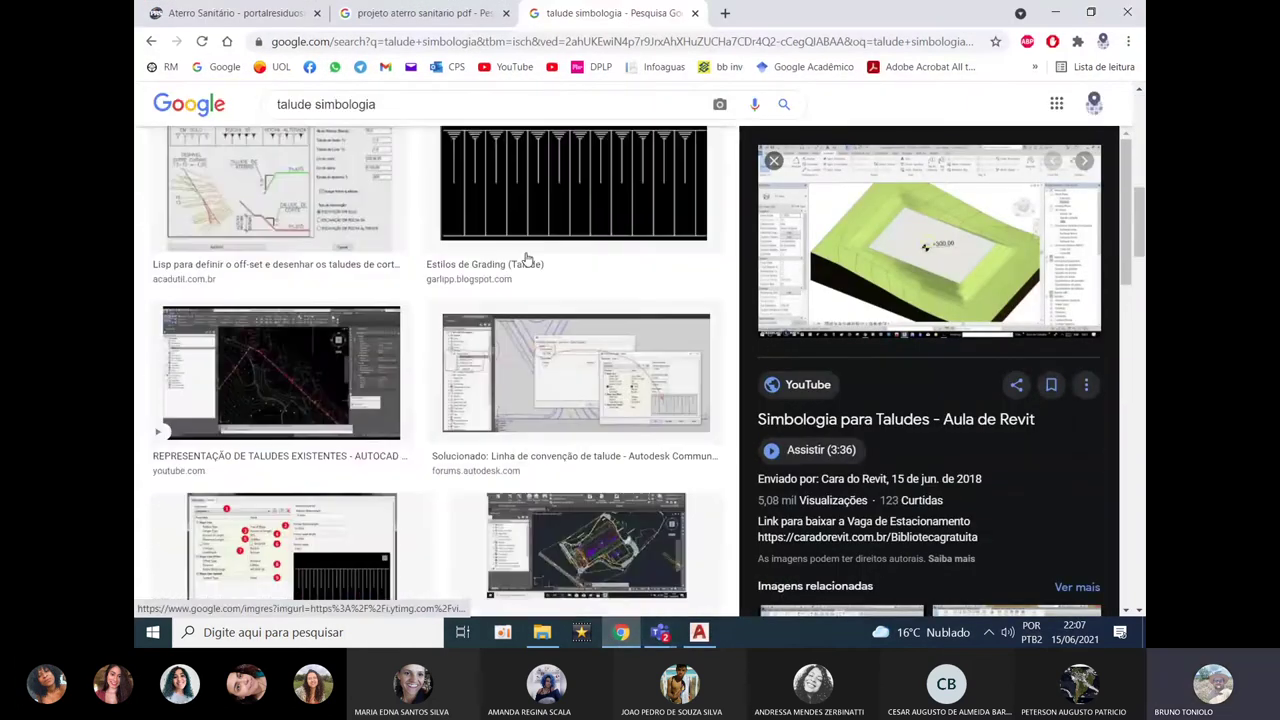
scroll(517, 257, "down", 4)
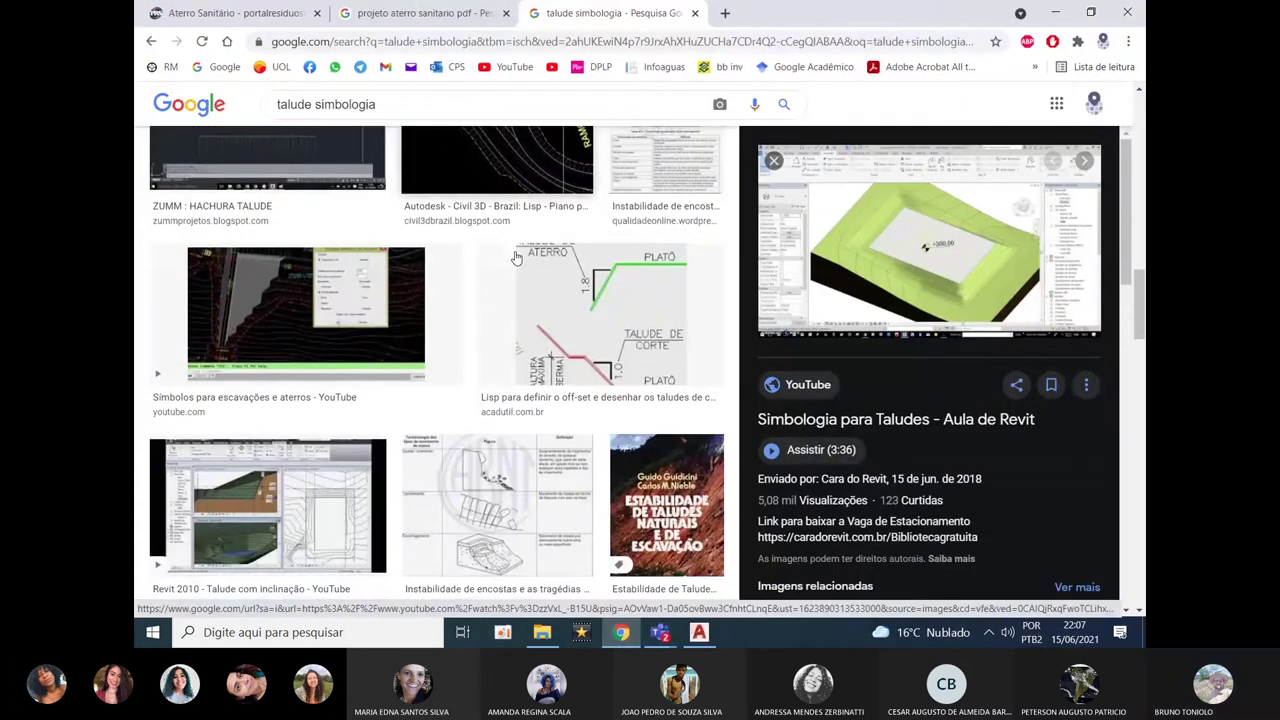
left_click(589, 334)
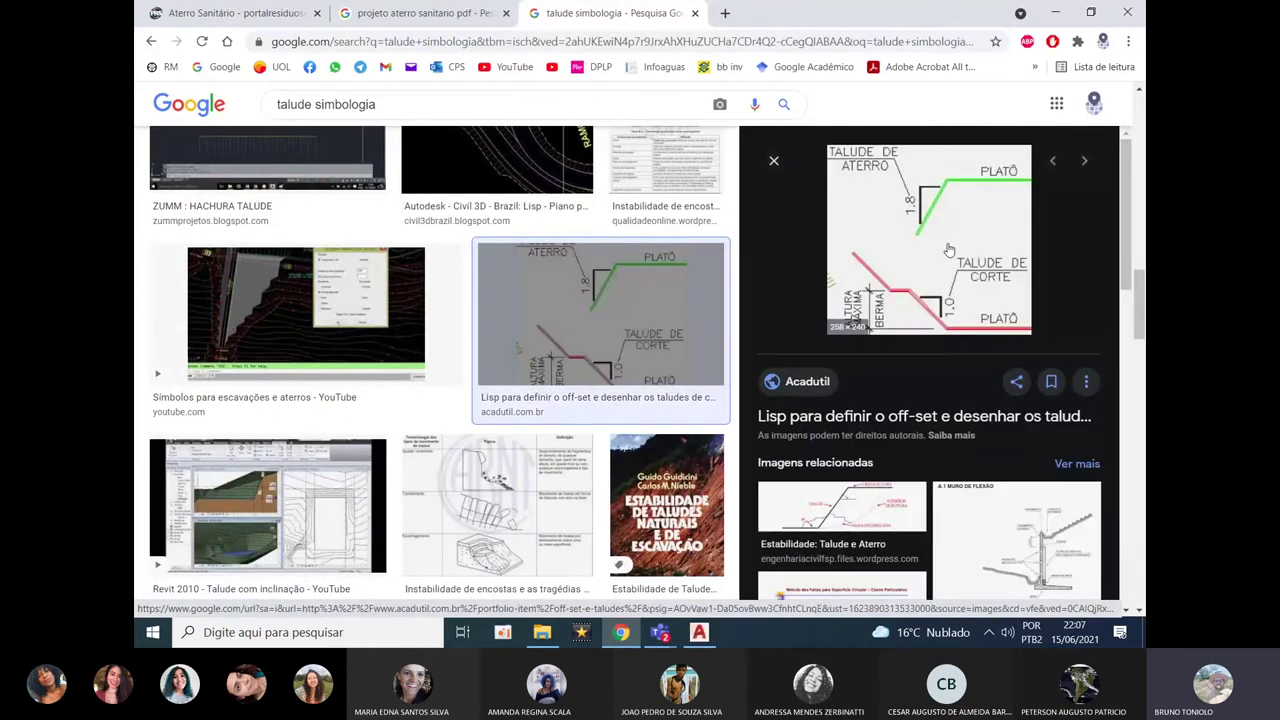
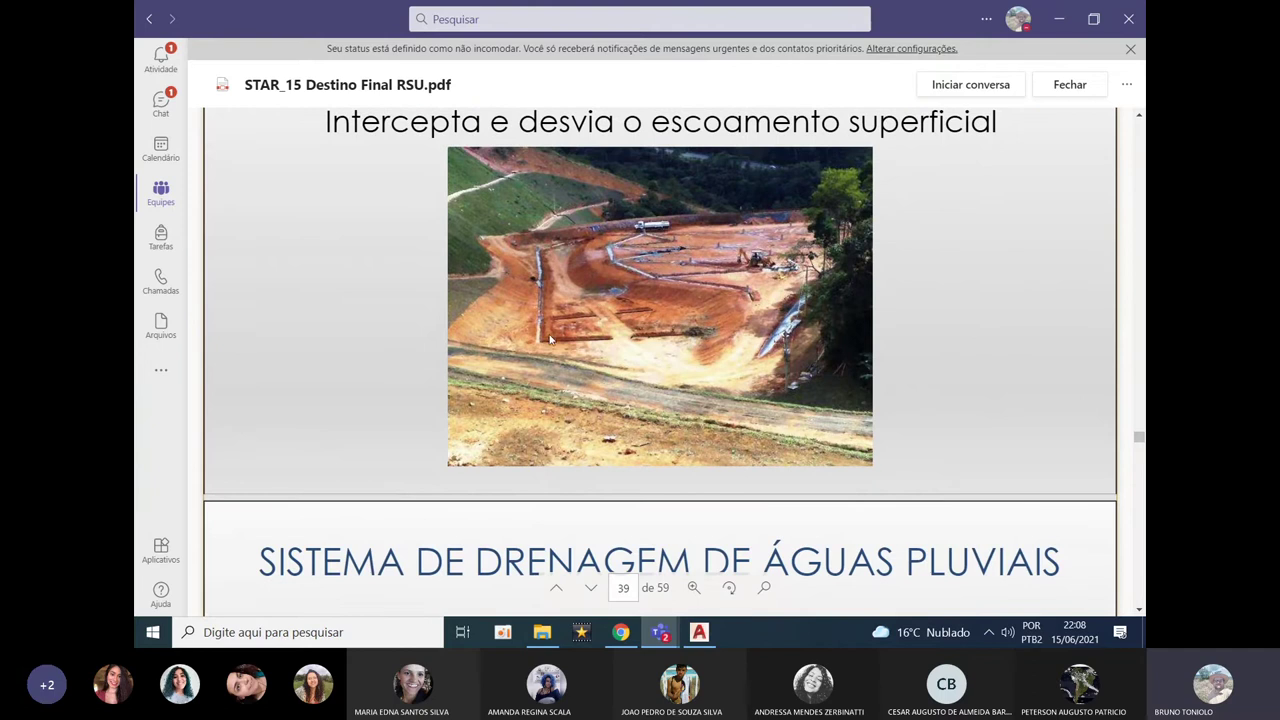
Examine the rainwater drainage photos and the "Sistema de drenagem (chorume)" slide in STAR_15 Destino Final RSU.pdf.
scroll(551, 343, "down", 3)
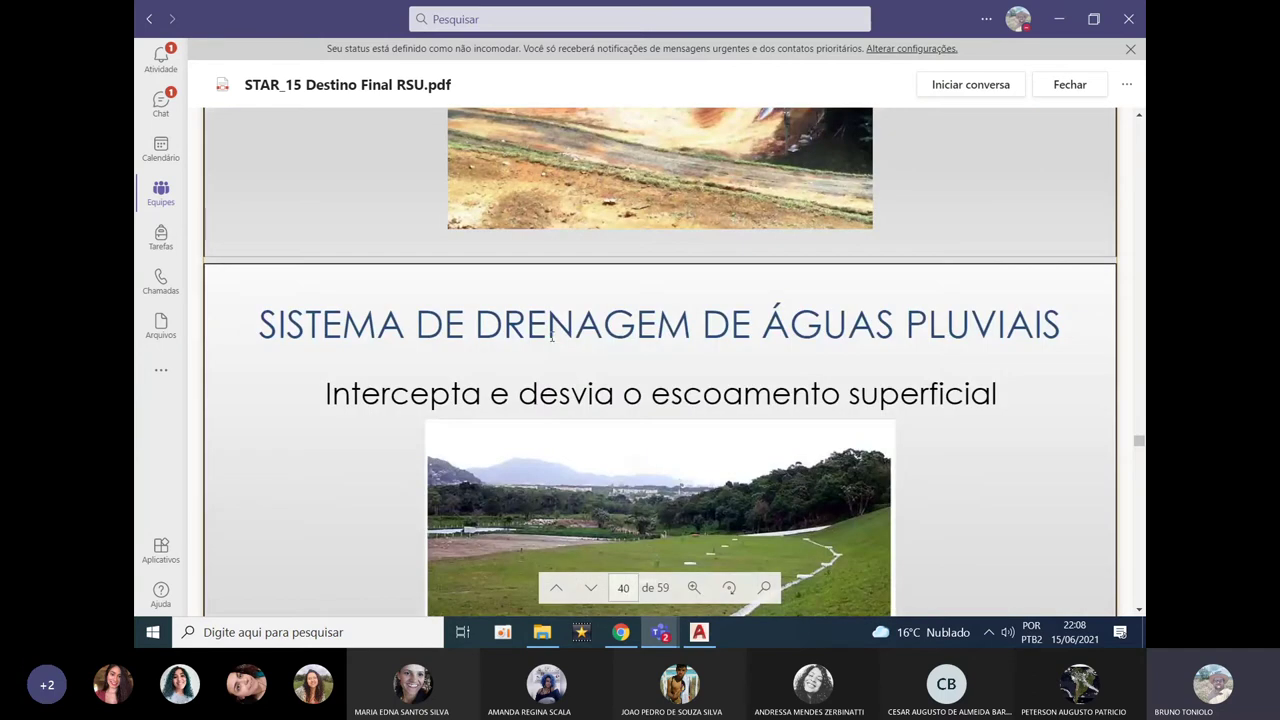
scroll(551, 338, "down", 3)
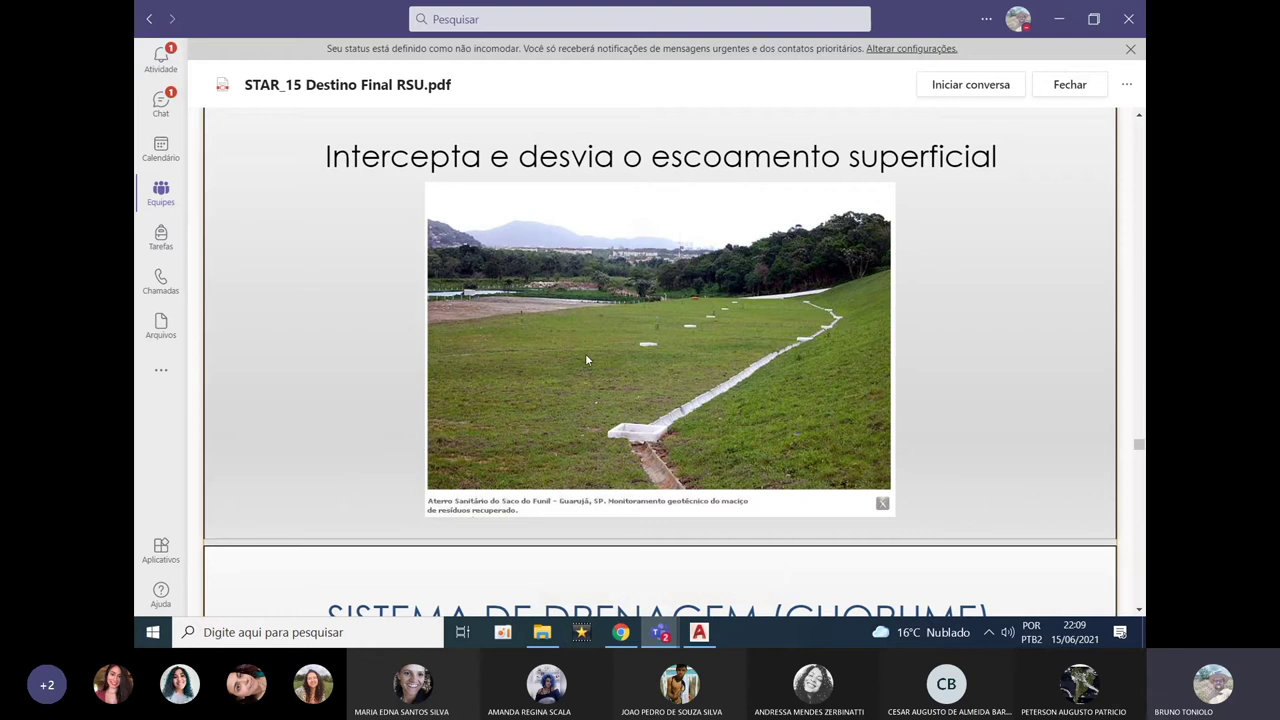
scroll(603, 342, "down", 5)
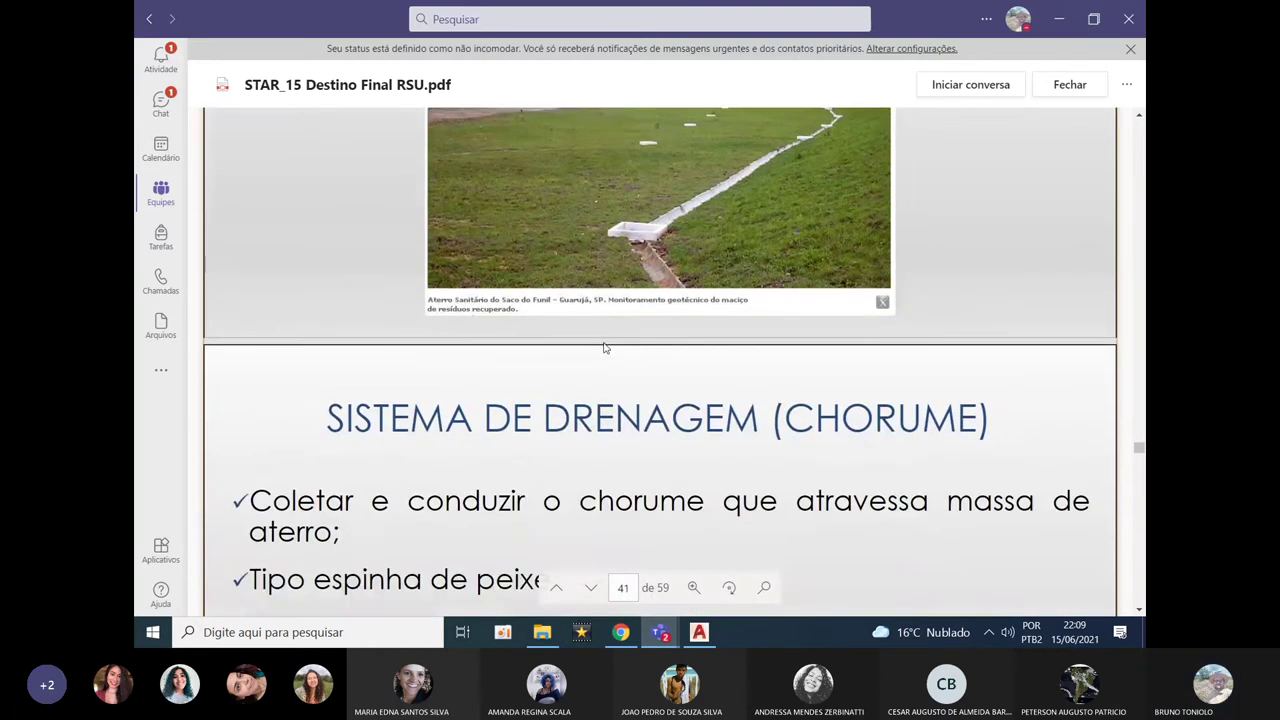
scroll(603, 347, "up", 5)
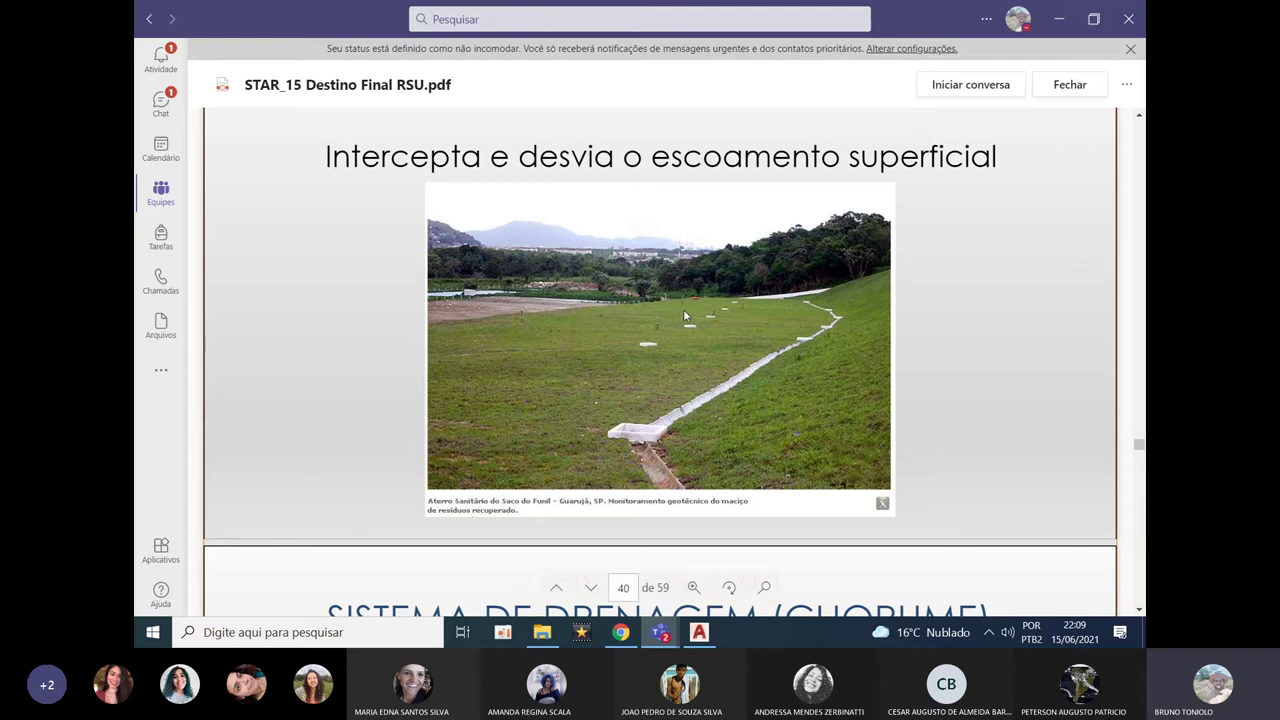
scroll(683, 313, "down", 5)
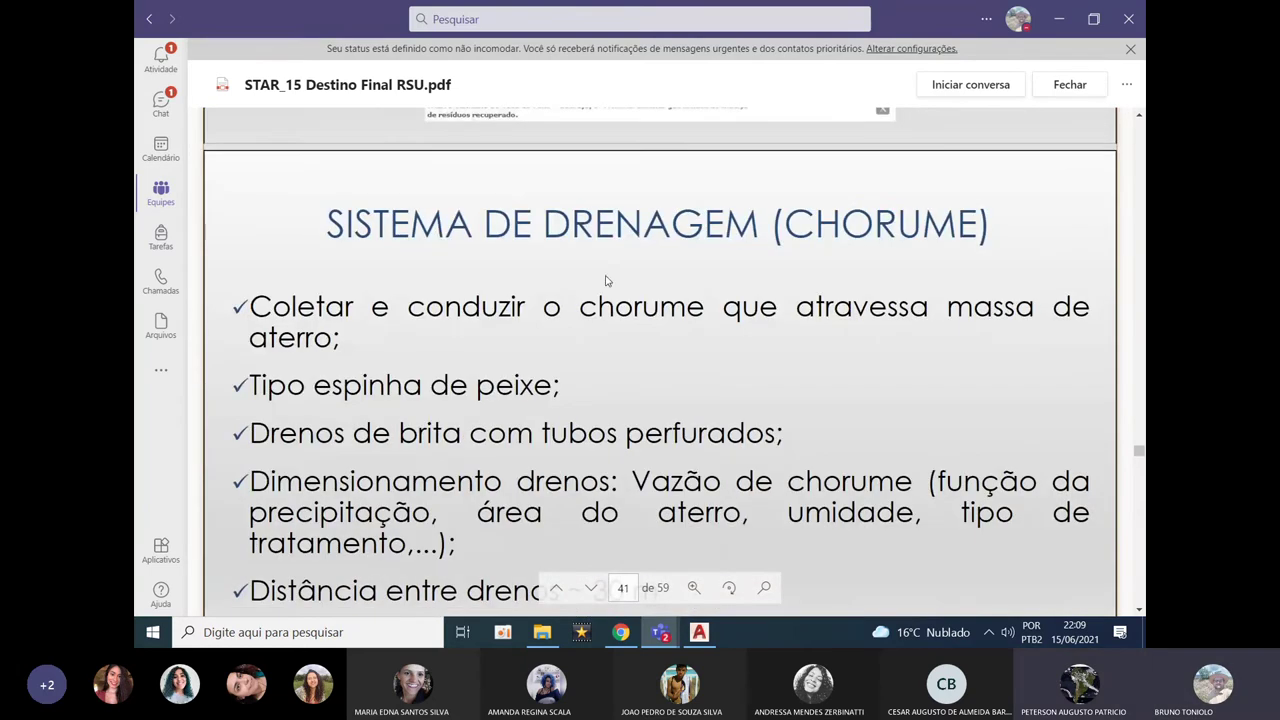
scroll(760, 271, "up", 5)
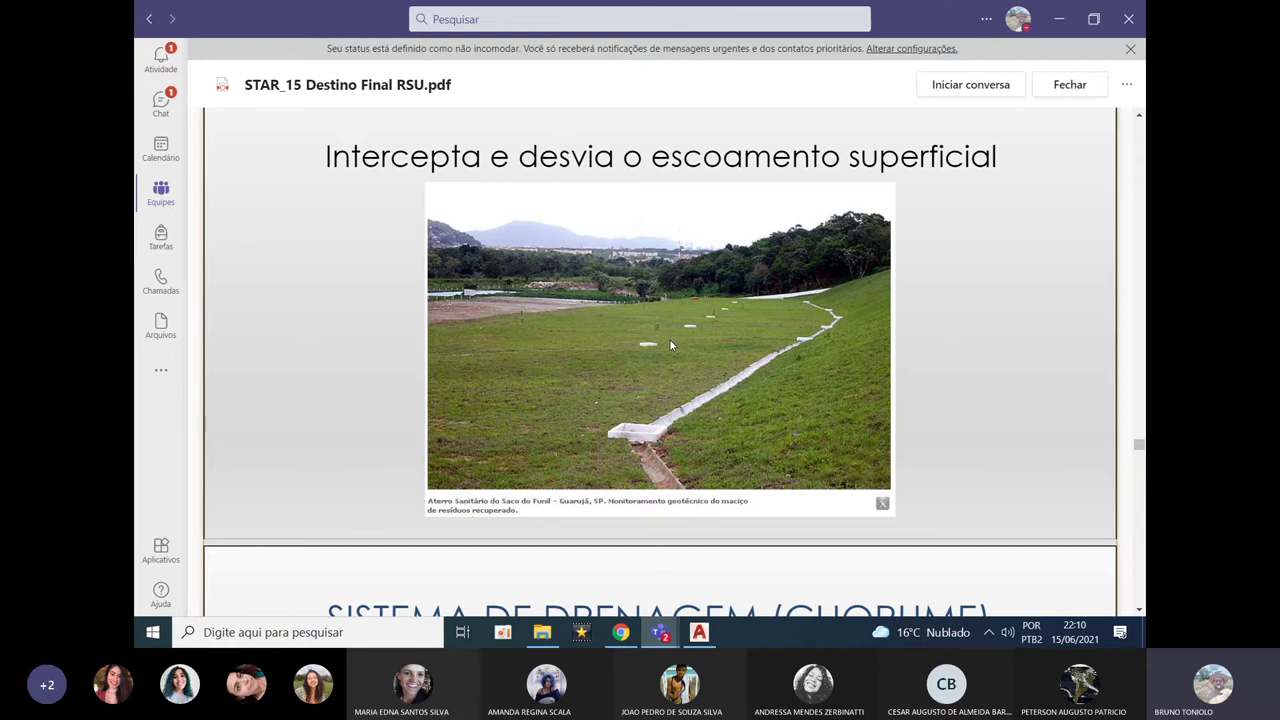
scroll(670, 340, "down", 5)
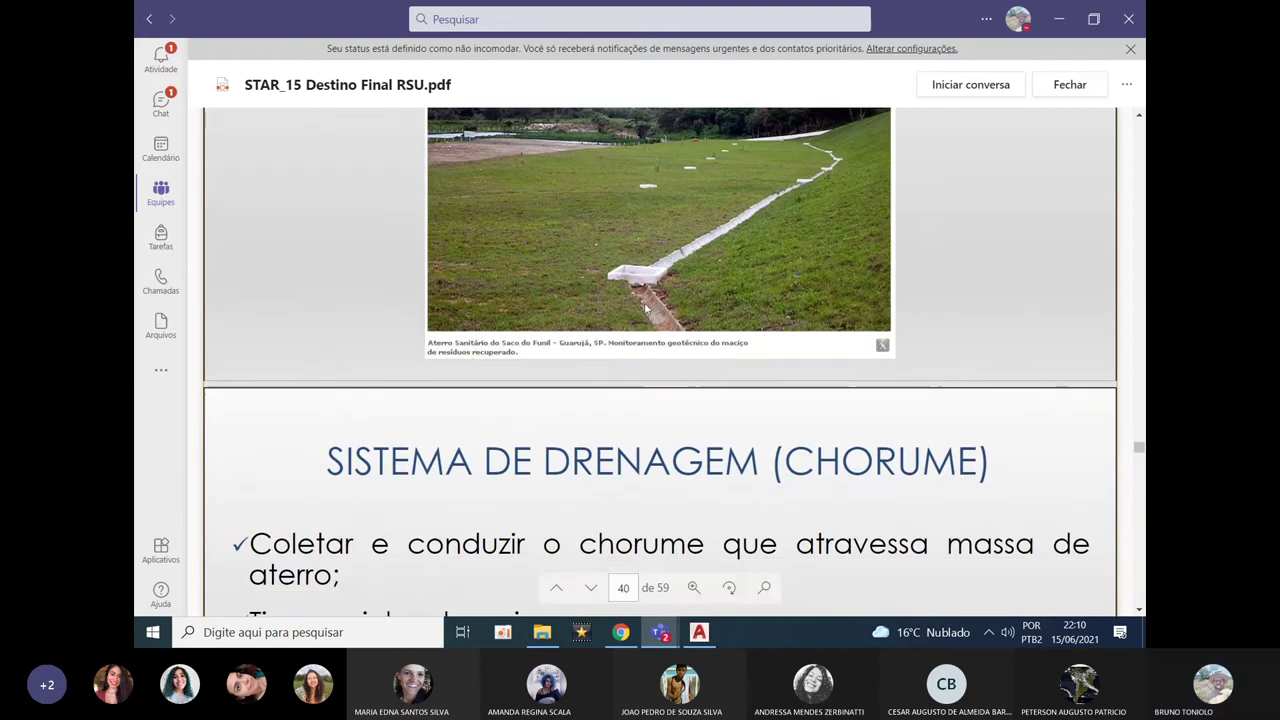
scroll(645, 307, "down", 1)
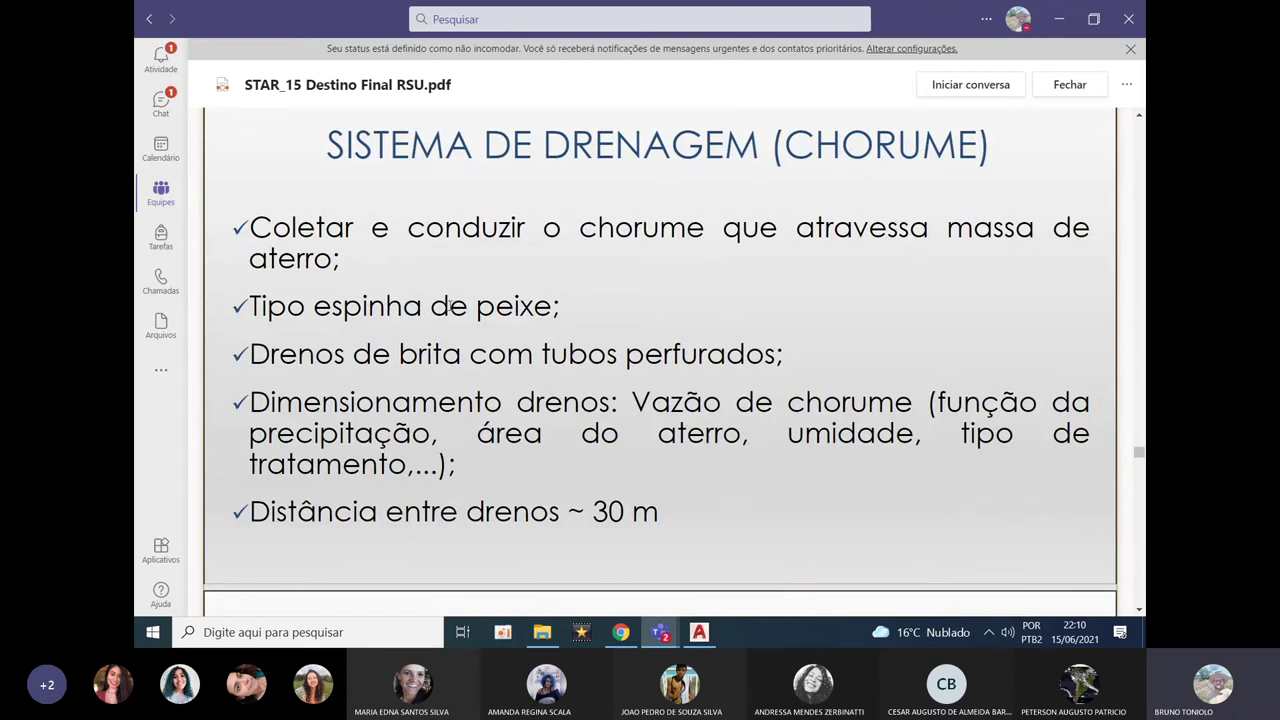
Switch to AutoCAD and delete all the trench sections and slope texts.
left_click(699, 632)
left_click(386, 314)
left_click(827, 454)
key("Delete")
type("pl")
key("Return")
key("Escape")
left_click(627, 377)
key("Escape")
type("pl")
key("Return")
left_click(874, 347)
middle_click_drag(899, 326, 697, 349)
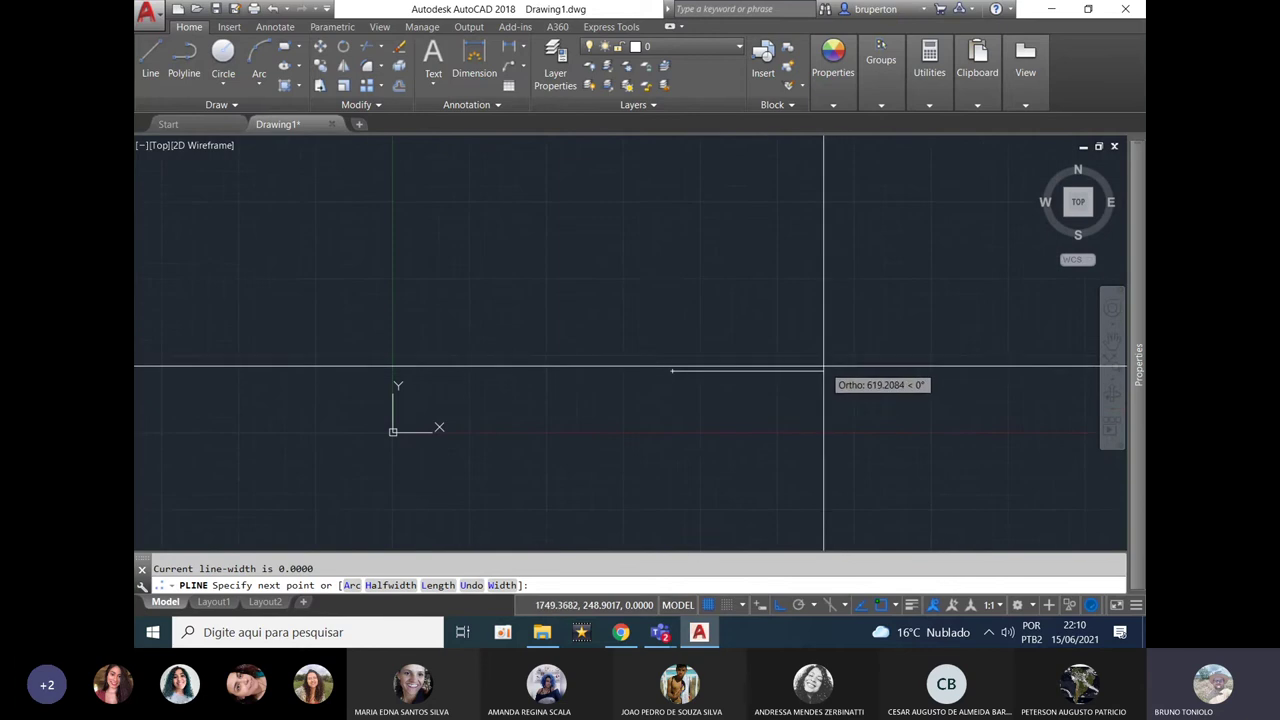
key("Escape")
Draw a wide rectangle in the emptied drawing as the outline of the landfill area.
type("rec")
key("Return")
left_click(623, 257)
left_click(920, 436)
key("Escape")
scroll(757, 372, "up", 2)
middle_click_drag(757, 372, 498, 471)
Draw a horizontal polyline across the middle of the rectangle, ending just short of both sides.
type("pl")
key("Return")
middle_click_drag(457, 426, 600, 340)
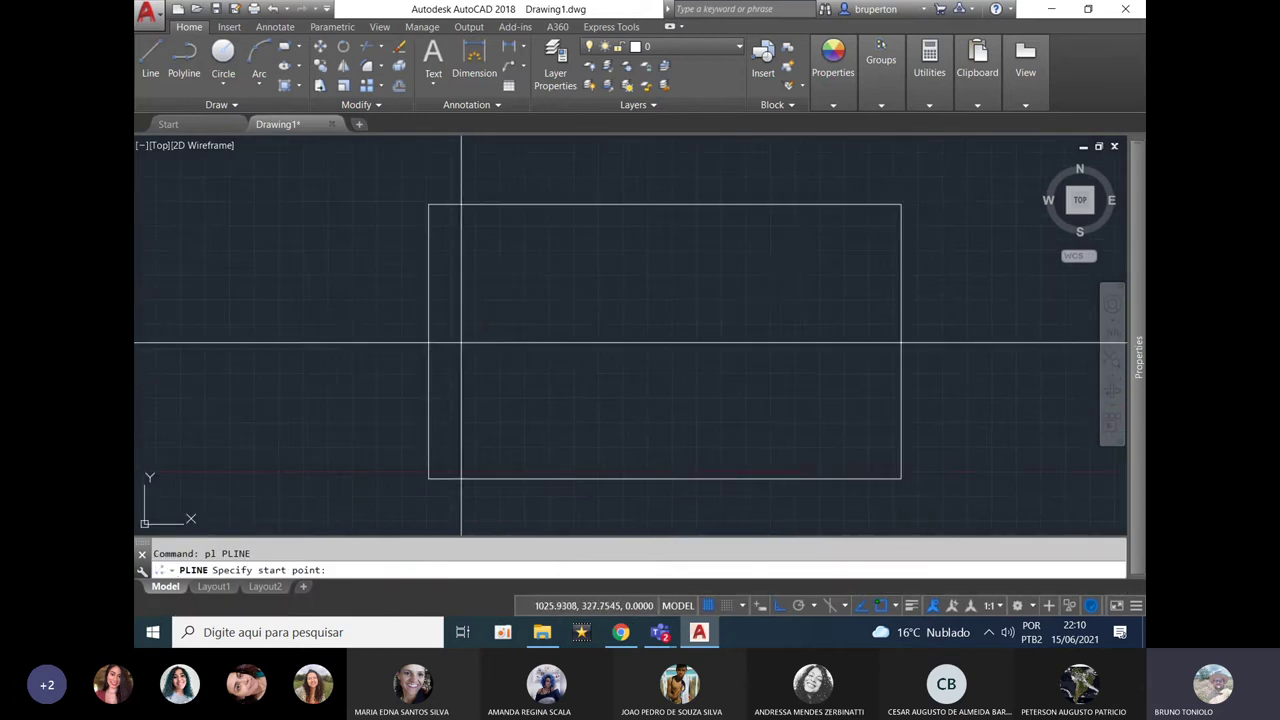
left_click(451, 333)
key("F8")
key("F8")
left_click(870, 333)
key("Escape")
Offset the horizontal line a short distance with the Through option to form a narrow main drain.
type("o")
key("Return")
type("t")
key("Return")
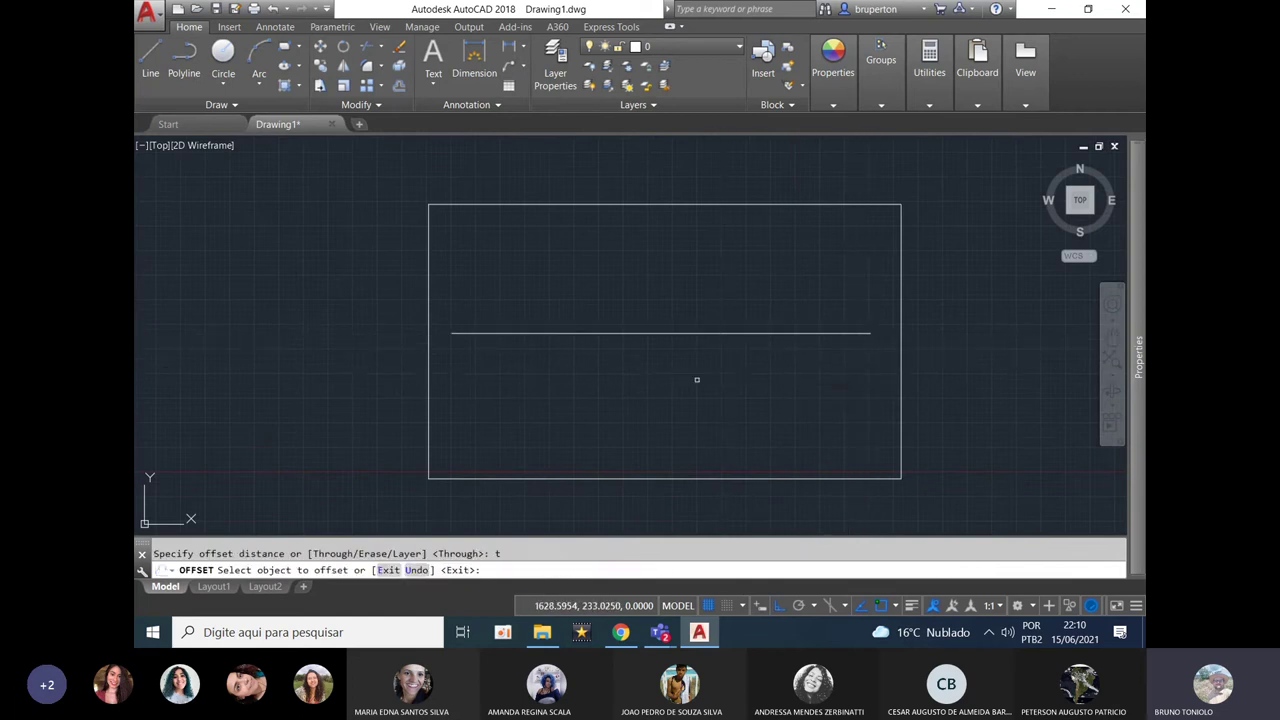
left_click(698, 333)
scroll(700, 343, "up", 4)
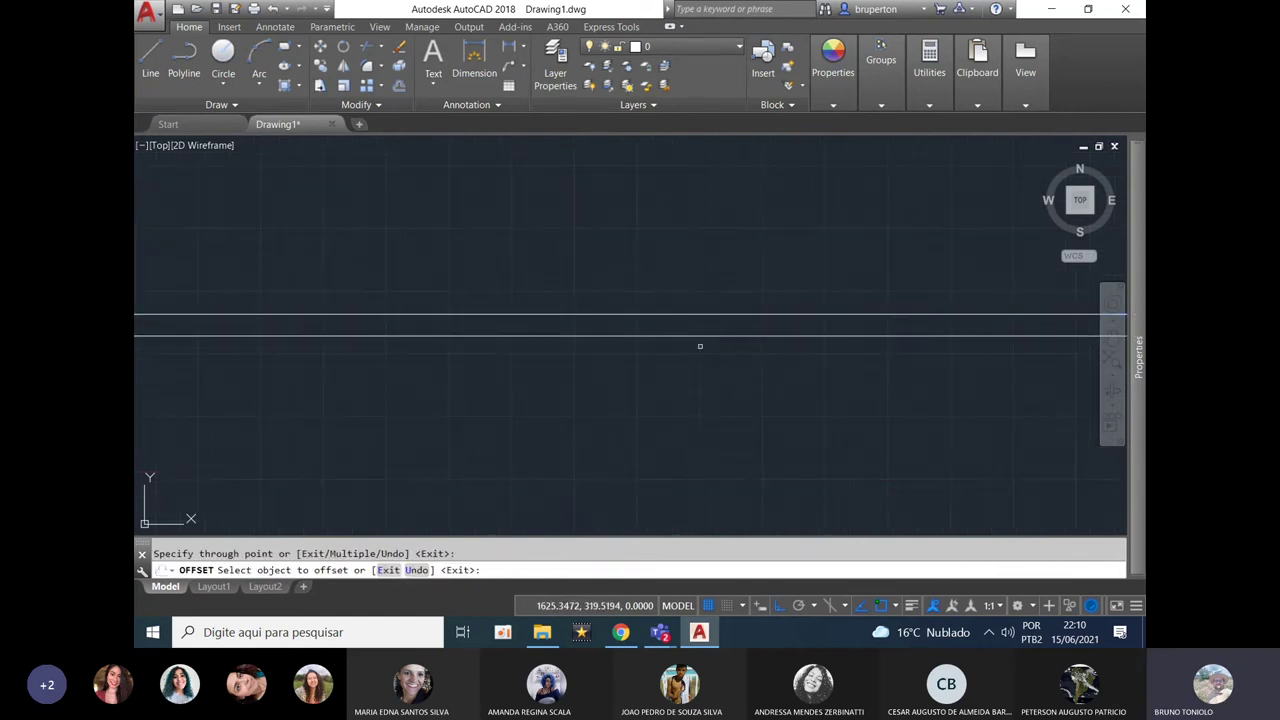
scroll(700, 346, "down", 3)
key("Escape")
Draw an inclined polyline rising to the right from the main drain's upper line.
type("pl")
key("Return")
scroll(720, 335, "up", 2)
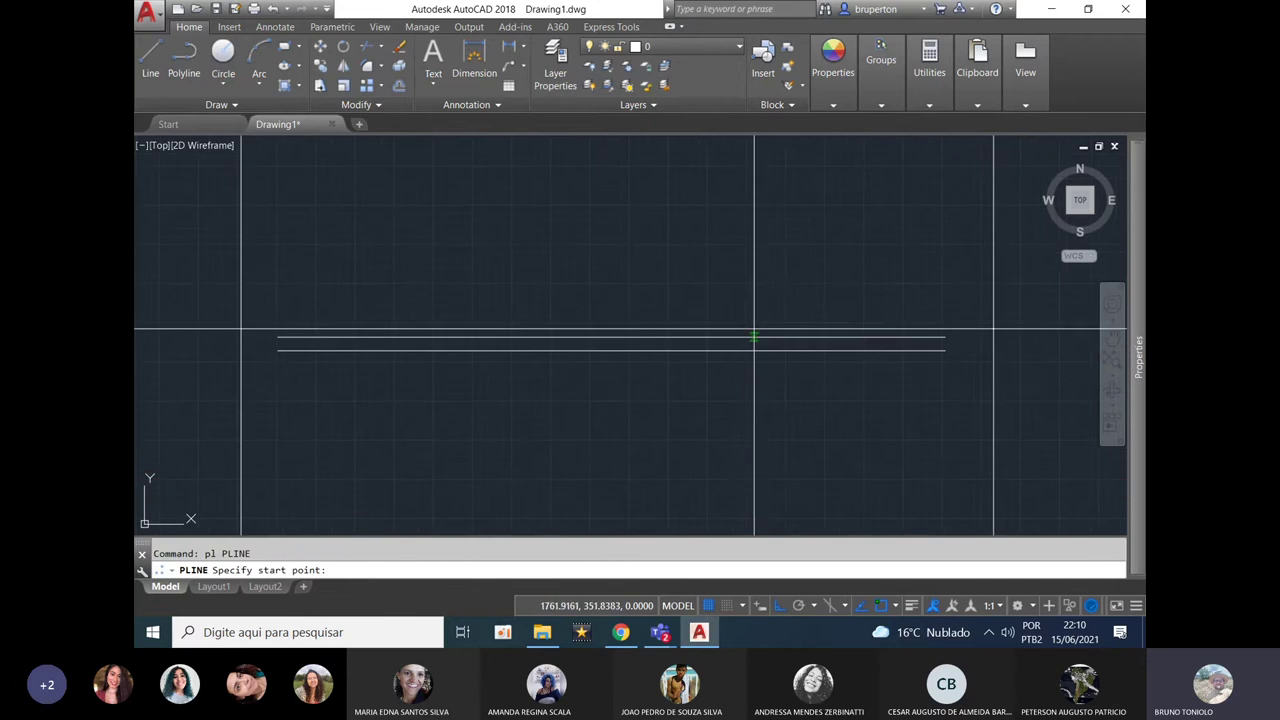
left_click(754, 337)
left_click(845, 223)
key("Escape")
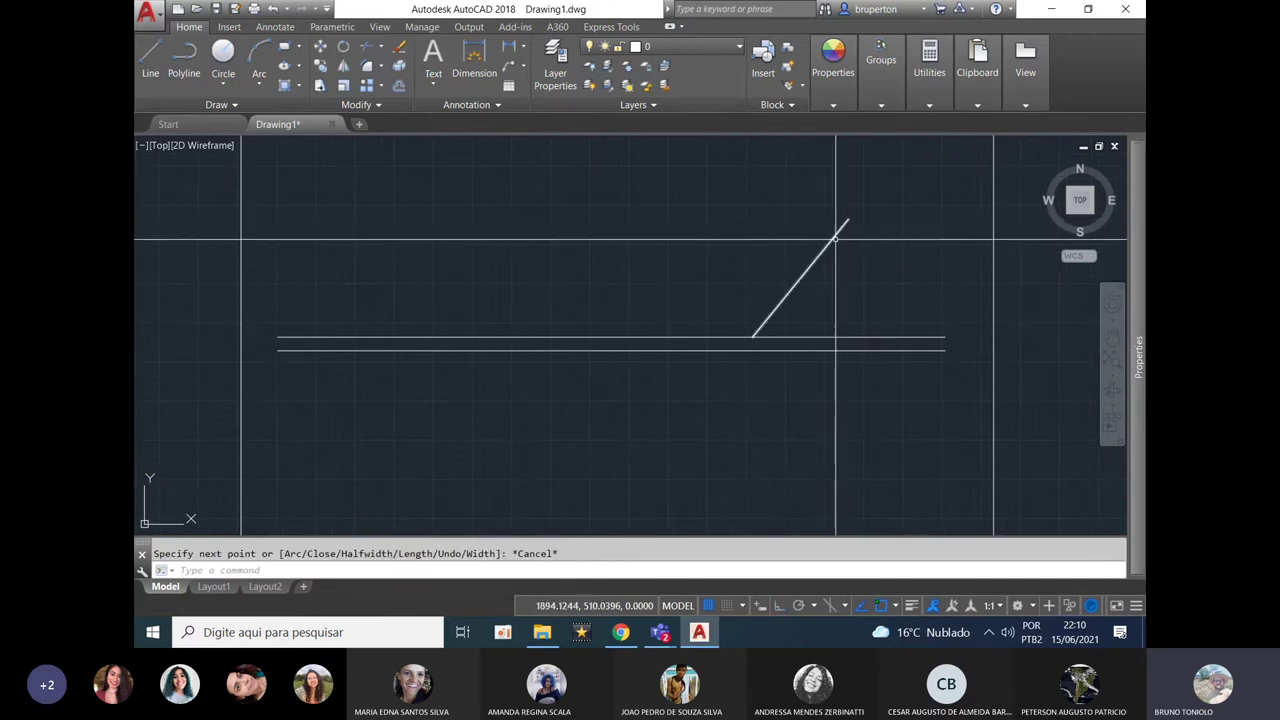
Offset the rising inclined line slightly to its upper left with the Through option.
type("o")
key("Return")
type("t")
key("Return")
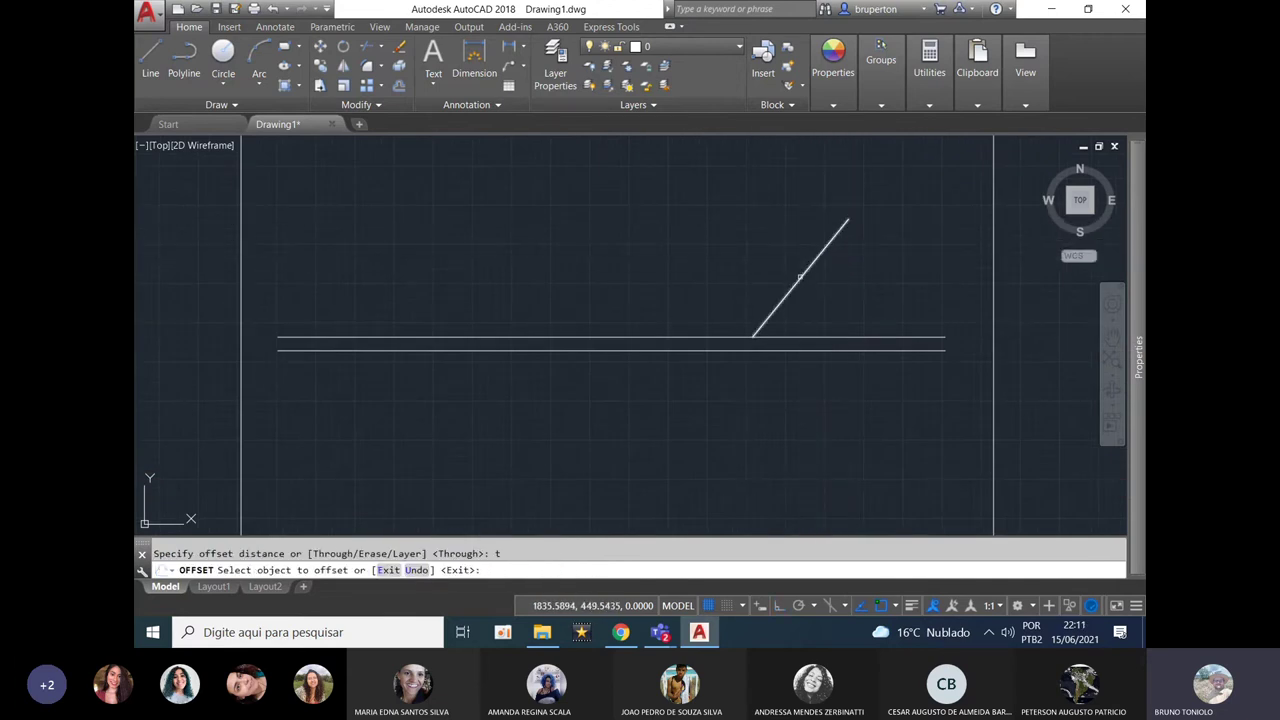
left_click(800, 272)
left_click(754, 319)
key("Escape")
Extend the offset inclined line down to the main drain's upper line.
type("ex")
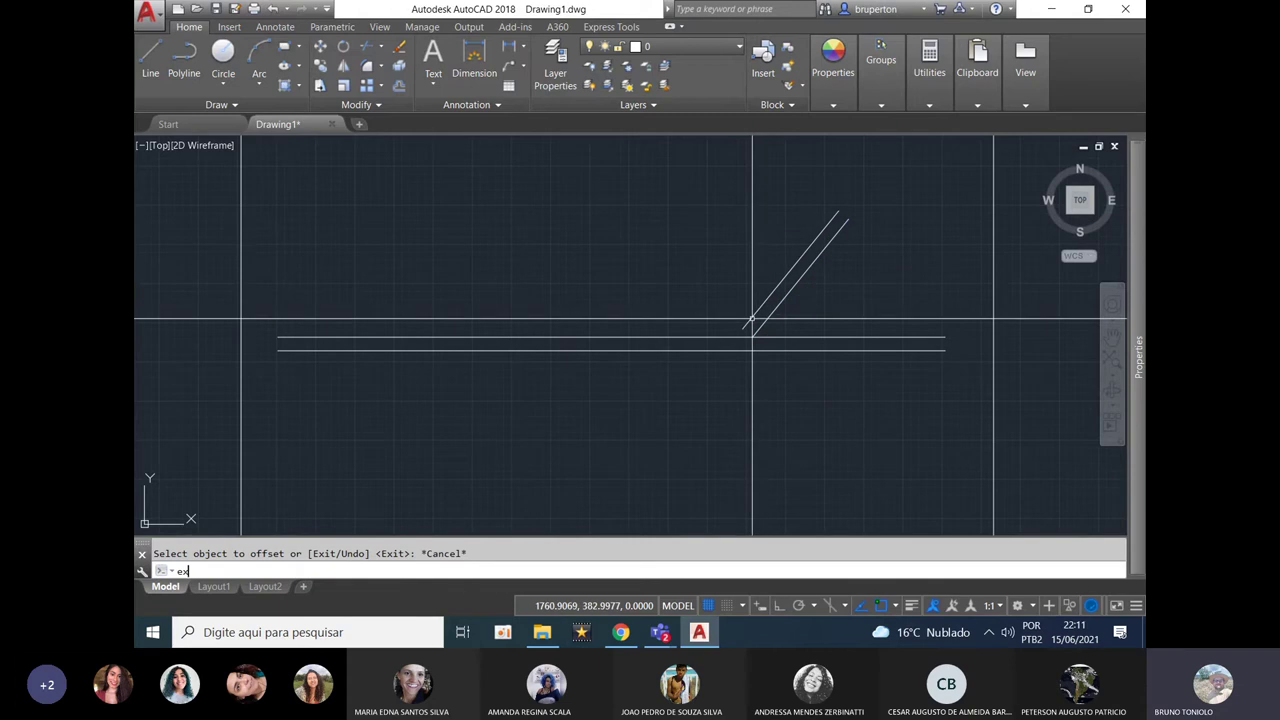
key("Return")
key("Return")
left_click(751, 322)
key("Escape")
Draw an inclined polyline descending to the right from the main drain's lower line.
type("pl")
key("Return")
left_click(680, 350)
left_click(823, 466)
key("Escape")
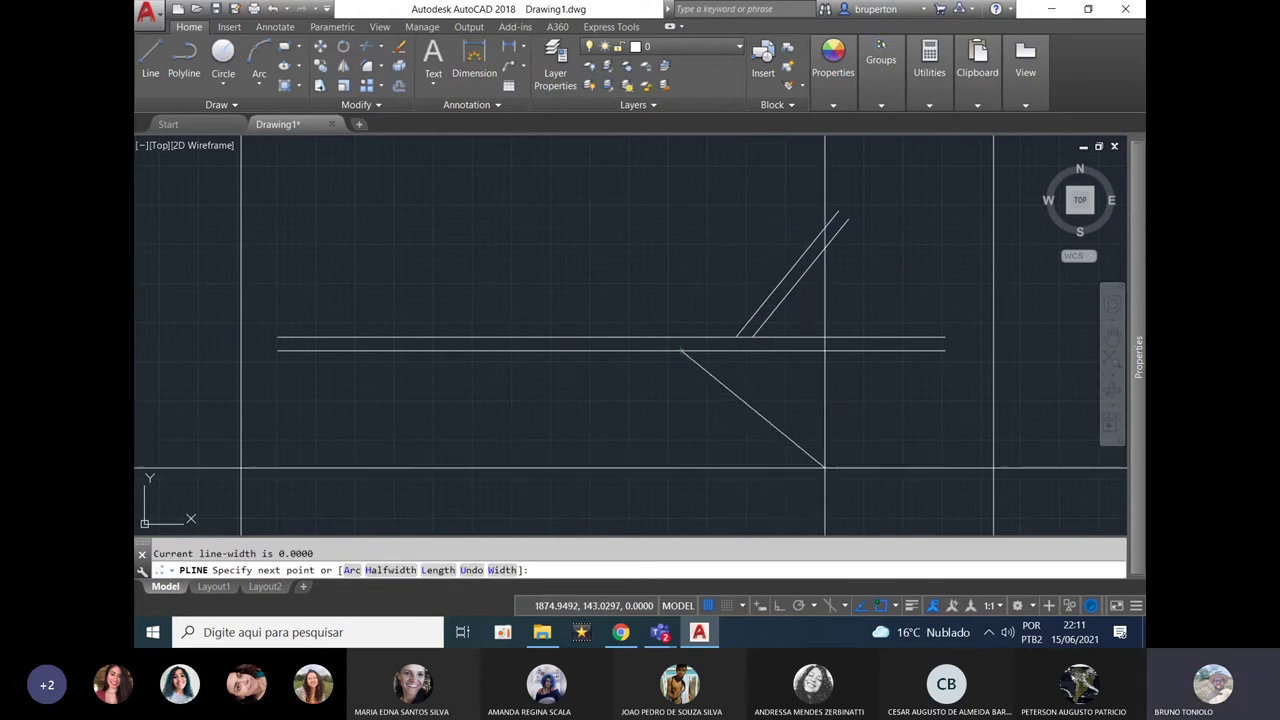
type("o")
key("Return")
type("t")
key("Return")
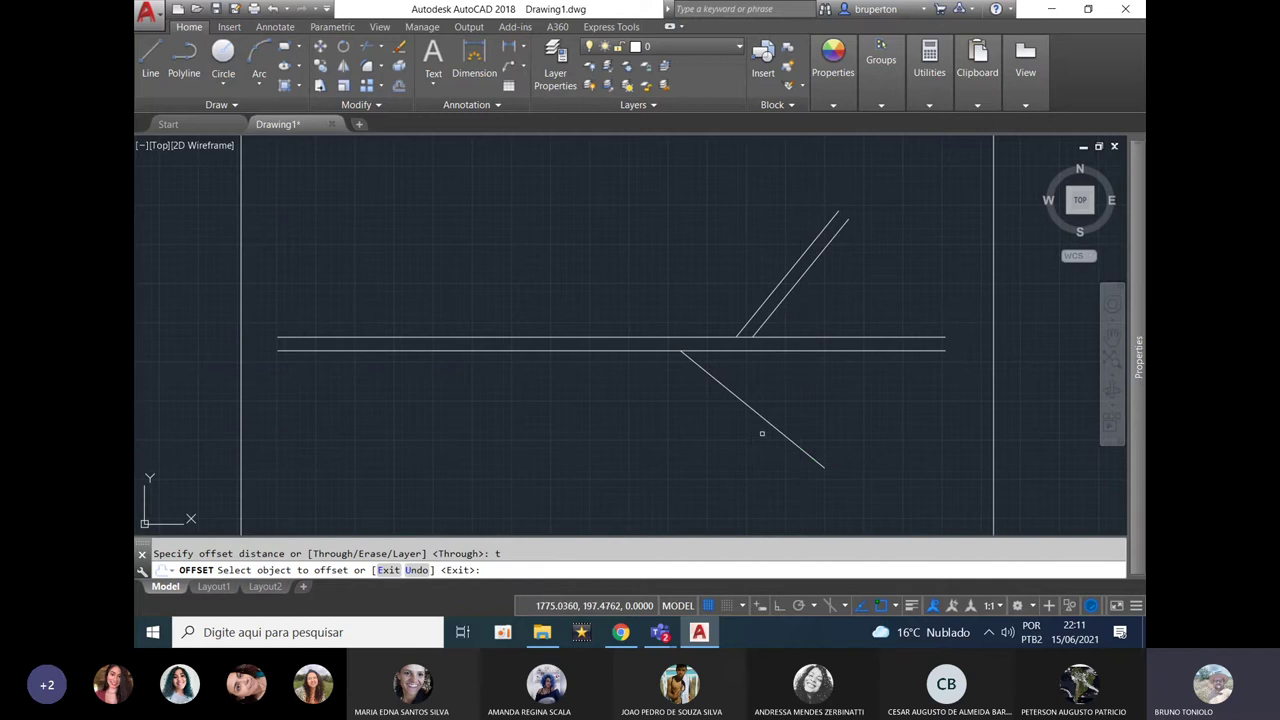
left_click(758, 436)
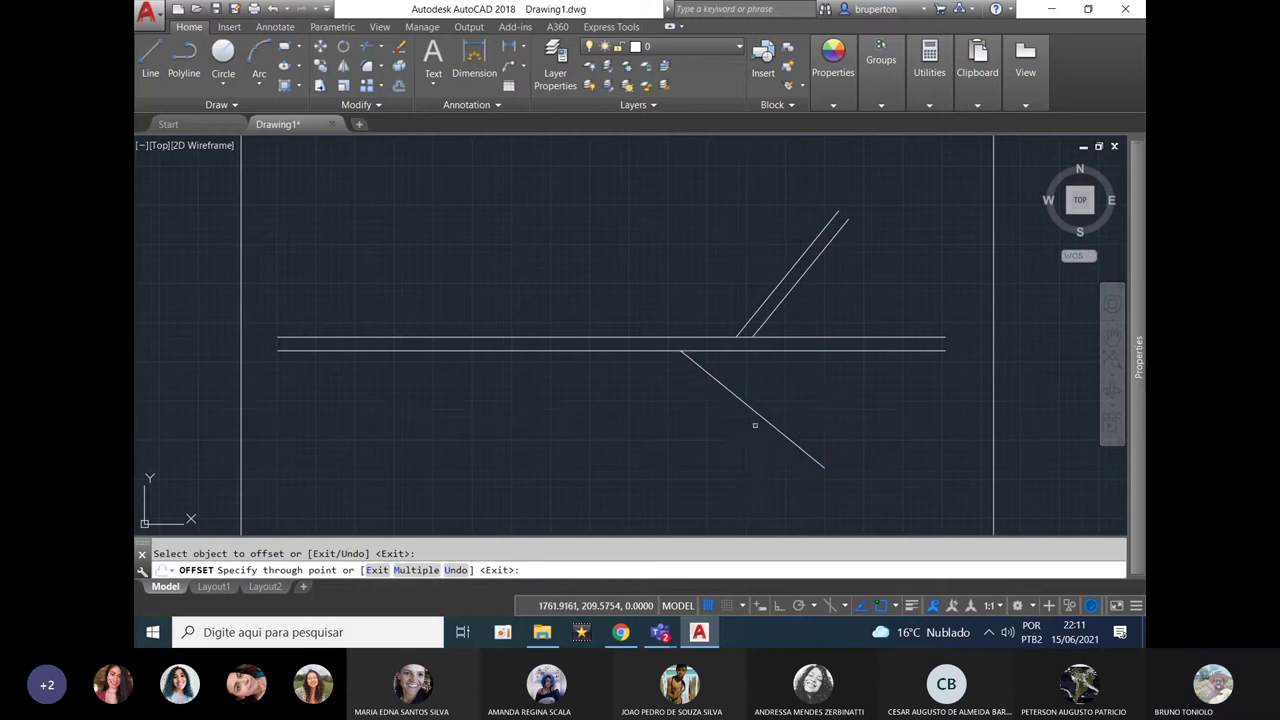
key("Escape")
Offset the descending inclined line slightly to its lower left through a picked point.
type("o")
key("Return")
key("Return")
left_click(711, 376)
left_click(692, 380)
key("Escape")
type("ex")
key("Return")
left_click(691, 375)
key("Escape")
Extend the offset descending line up to the main drain's lower line.
type("e")
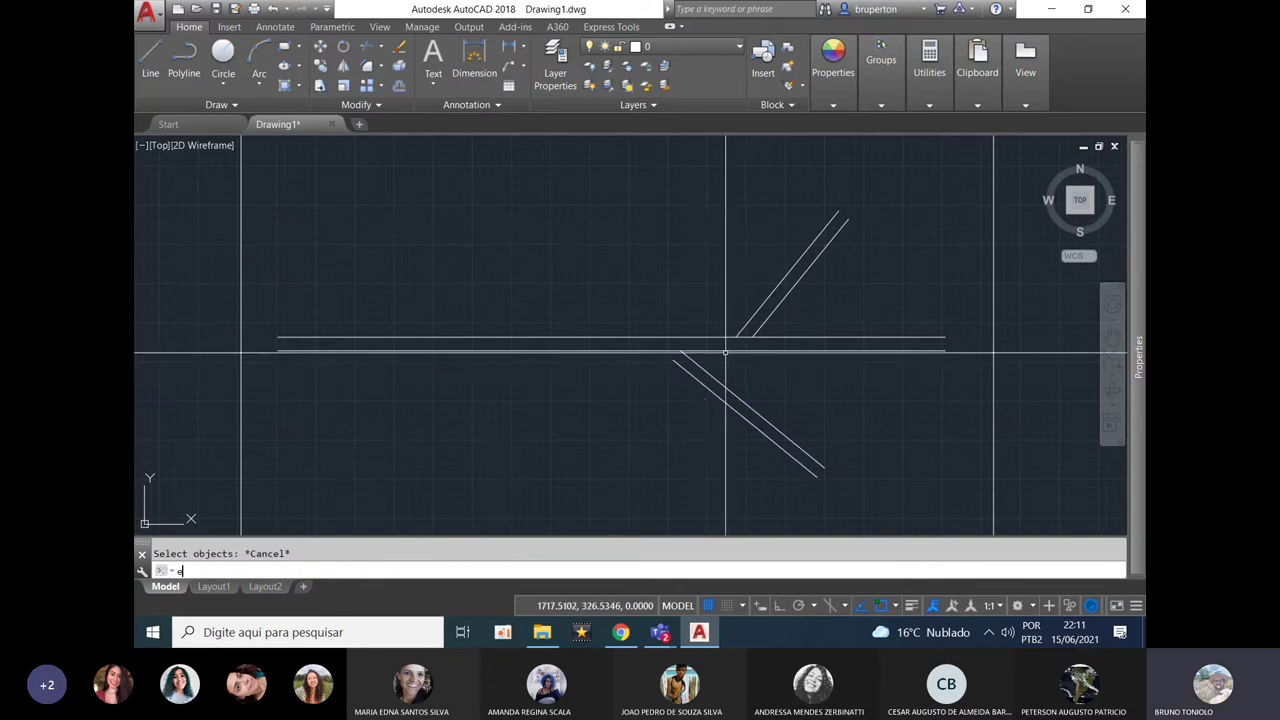
type("x")
key("Return")
key("Return")
key("Escape")
Copy the upper pair of branch lines horizontally to the left along the main drain.
left_click(820, 309)
left_click(667, 266)
type("co")
key("Return")
left_click(659, 234)
key("F8")
left_click(488, 236)
key("Return")
Copy the lower pair of branch lines horizontally to the left along the main drain.
key("Return")
left_click(799, 378)
left_click(706, 436)
key("Return")
left_click(680, 461)
left_click(484, 497)
key("Escape")
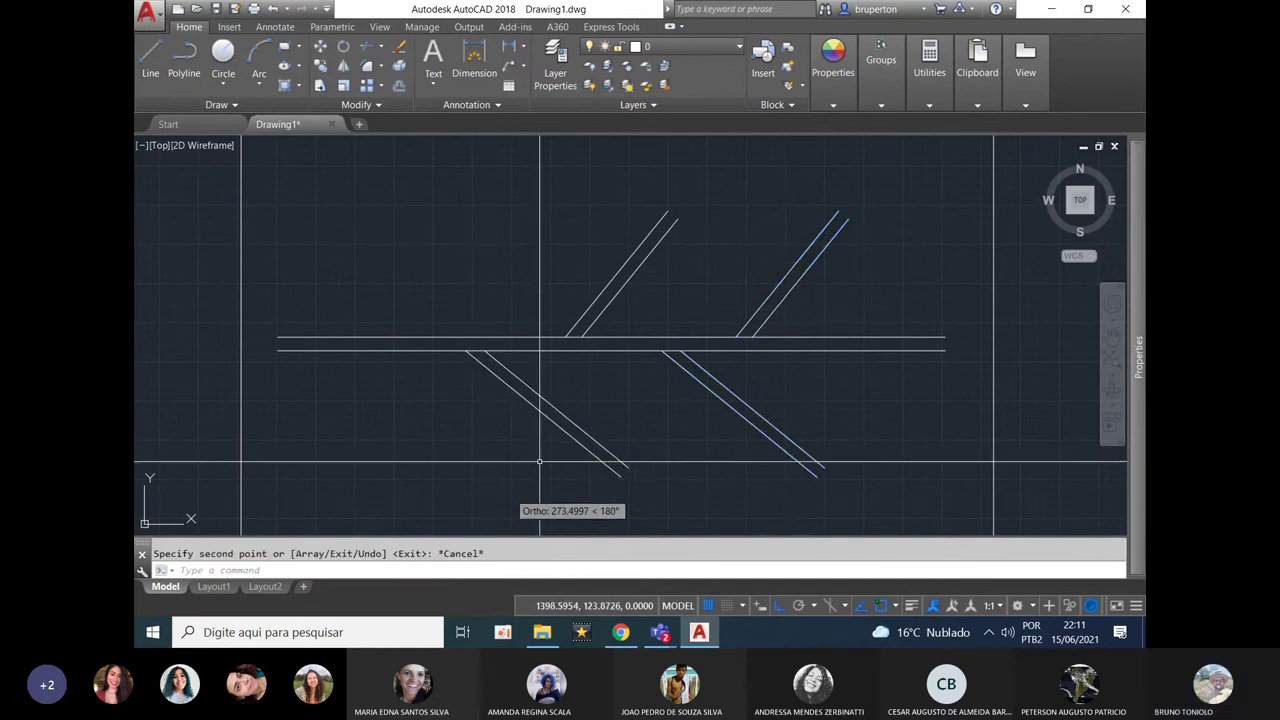
Copy the left upper branch farther left to make a third upper branch.
middle_click_drag(537, 460, 614, 457)
key("Return")
left_click(686, 300)
key("Return")
left_click(527, 237)
left_click(345, 237)
key("Escape")
Draw a short arrow shaft between the lines of the left lower branch, pointing up toward the main drain.
scroll(571, 321, "up", 5)
type("pl")
key("Return")
middle_click_drag(735, 522, 395, 240)
scroll(420, 255, "up", 2)
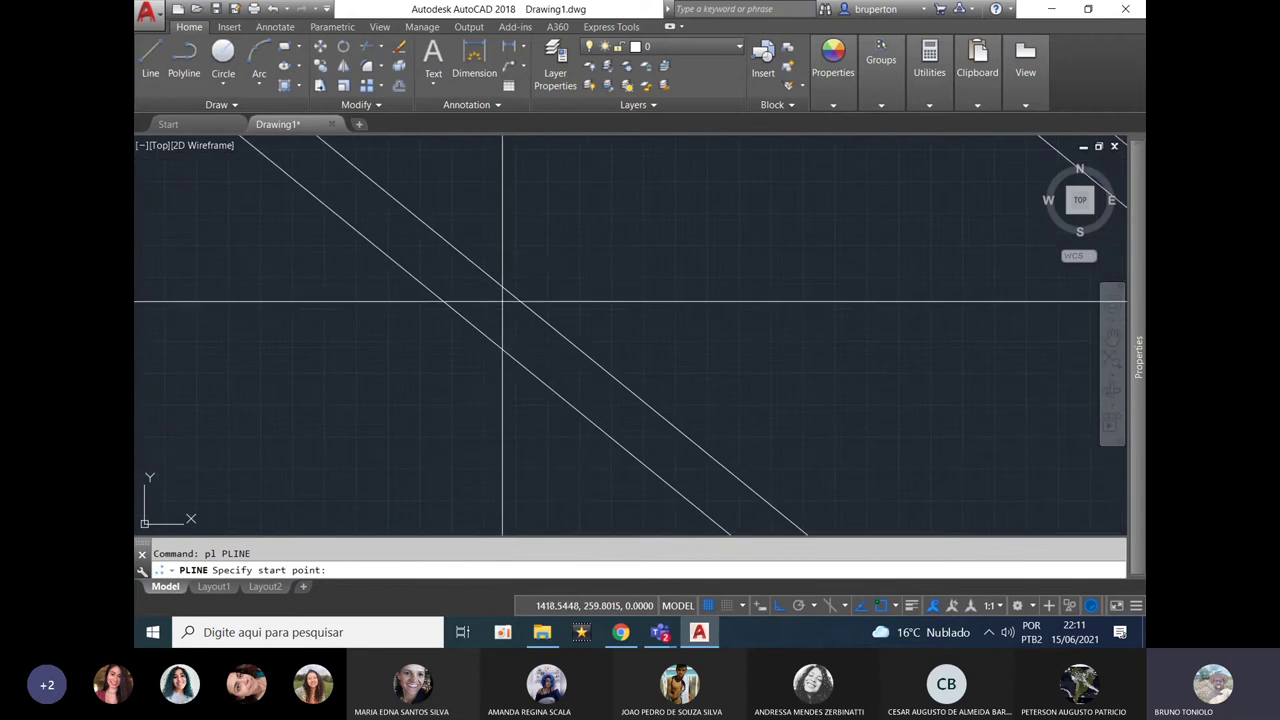
left_click(483, 313)
scroll(444, 275, "up", 2)
key("F8")
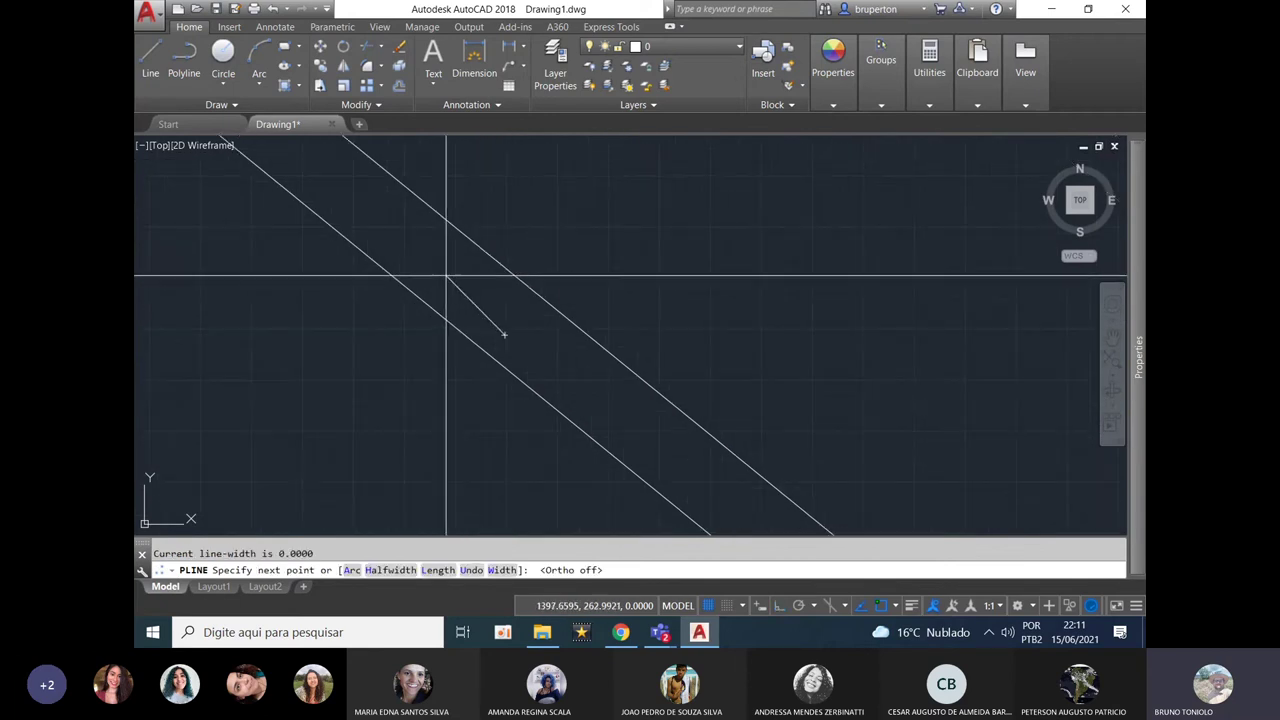
left_click(438, 278)
Add an arrowhead at the shaft's upper end with two short polyline strokes.
scroll(444, 275, "up", 4)
left_click(529, 272)
key("Return")
key("Return")
left_click(432, 283)
scroll(431, 352, "up", 2)
left_click(432, 352)
key("Return")
Copy the flow arrow from the left lower branch into the right lower branch.
left_click(503, 343)
left_click(416, 233)
type("co")
key("Return")
left_click(414, 231)
scroll(345, 333, "down", 4)
middle_click_drag(550, 268, 266, 409)
scroll(425, 380, "down", 3)
scroll(768, 369, "up", 3)
left_click(760, 400)
scroll(748, 393, "down", 5)
key("Escape")
scroll(769, 320, "up", 3)
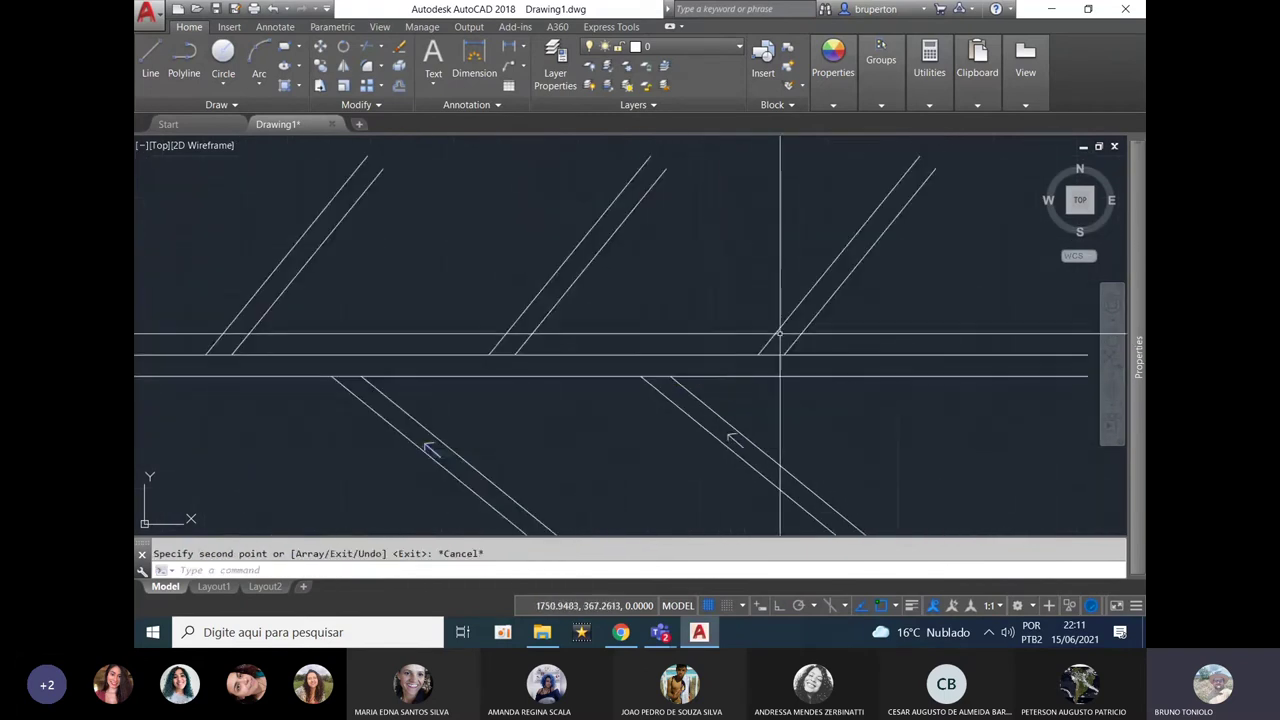
Draw a flow arrow inside the right upper branch pointing down toward the main drain, using polylines for the shaft and two head strokes.
type("pl")
key("Return")
scroll(853, 247, "up", 4)
left_click(898, 203)
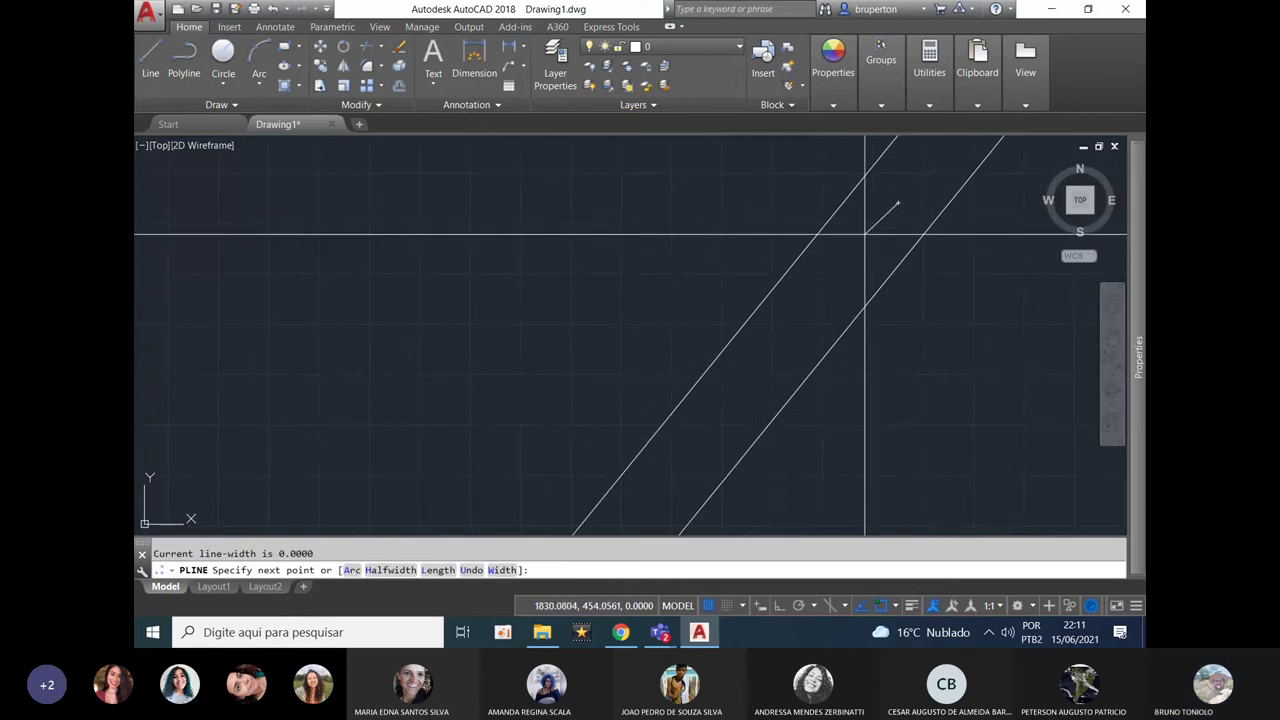
left_click(843, 270)
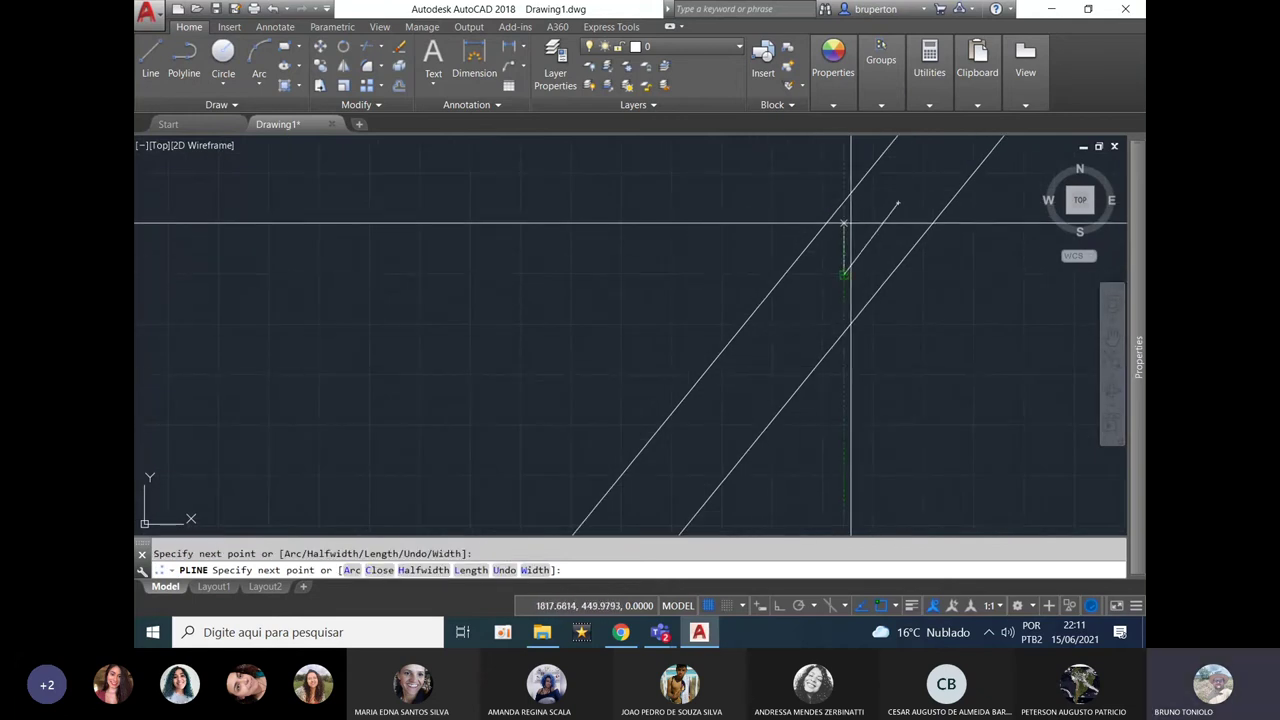
key("Return")
left_click(843, 274)
scroll(871, 258, "up", 3)
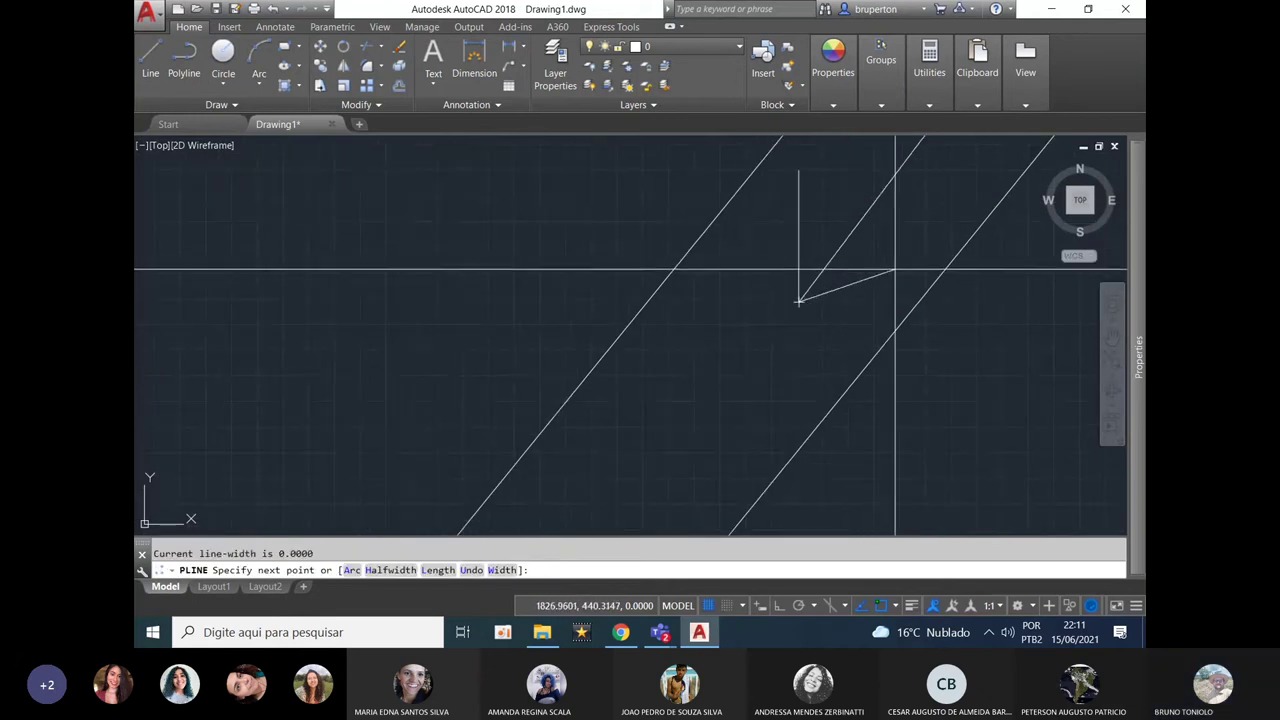
left_click(900, 272)
key("Escape")
Copy the right upper branch's flow arrow into the middle and left upper branches.
type("co")
key("Return")
left_click(866, 314)
left_click(788, 254)
key("Return")
left_click(824, 265)
scroll(862, 280, "down", 7)
scroll(447, 254, "up", 5)
left_click(480, 260)
scroll(585, 286, "down", 8)
scroll(484, 296, "up", 4)
key("Escape")
scroll(438, 285, "down", 4)
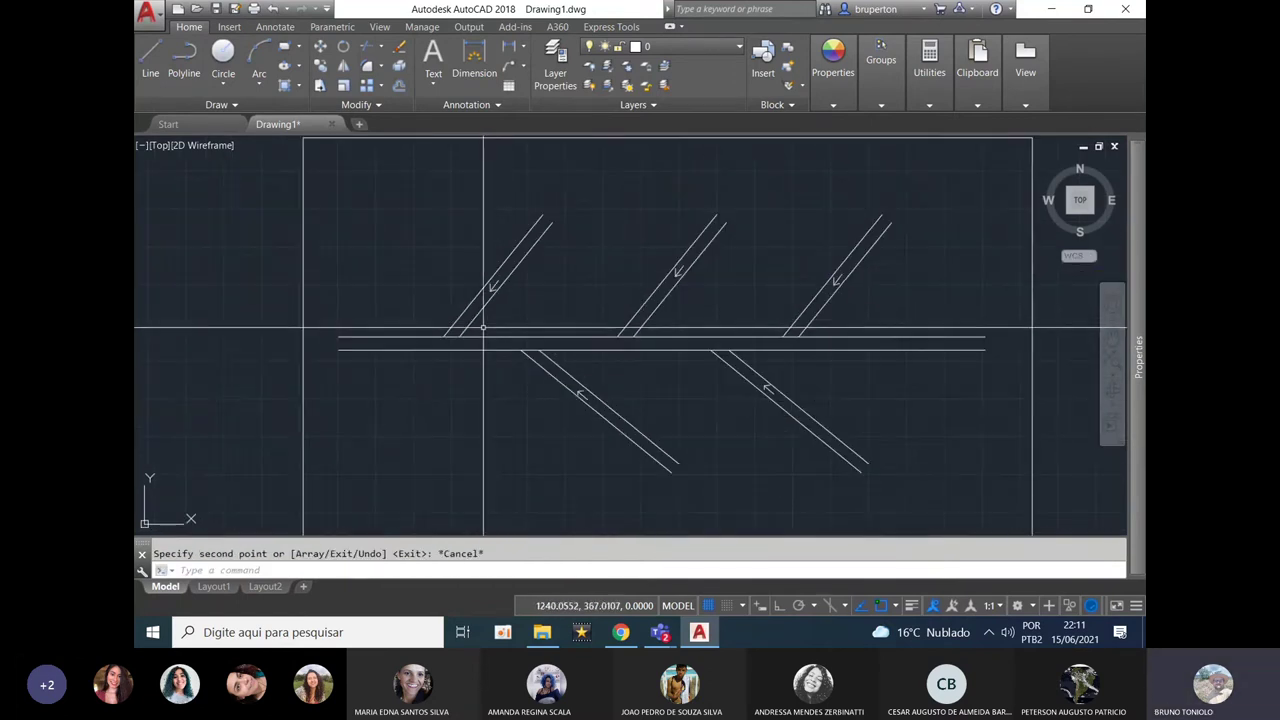
Draw a short horizontal polyline shaft between the main drain's lines near its left end, running right to left.
type("pl")
key("Return")
scroll(441, 255, "up", 4)
left_click(522, 210)
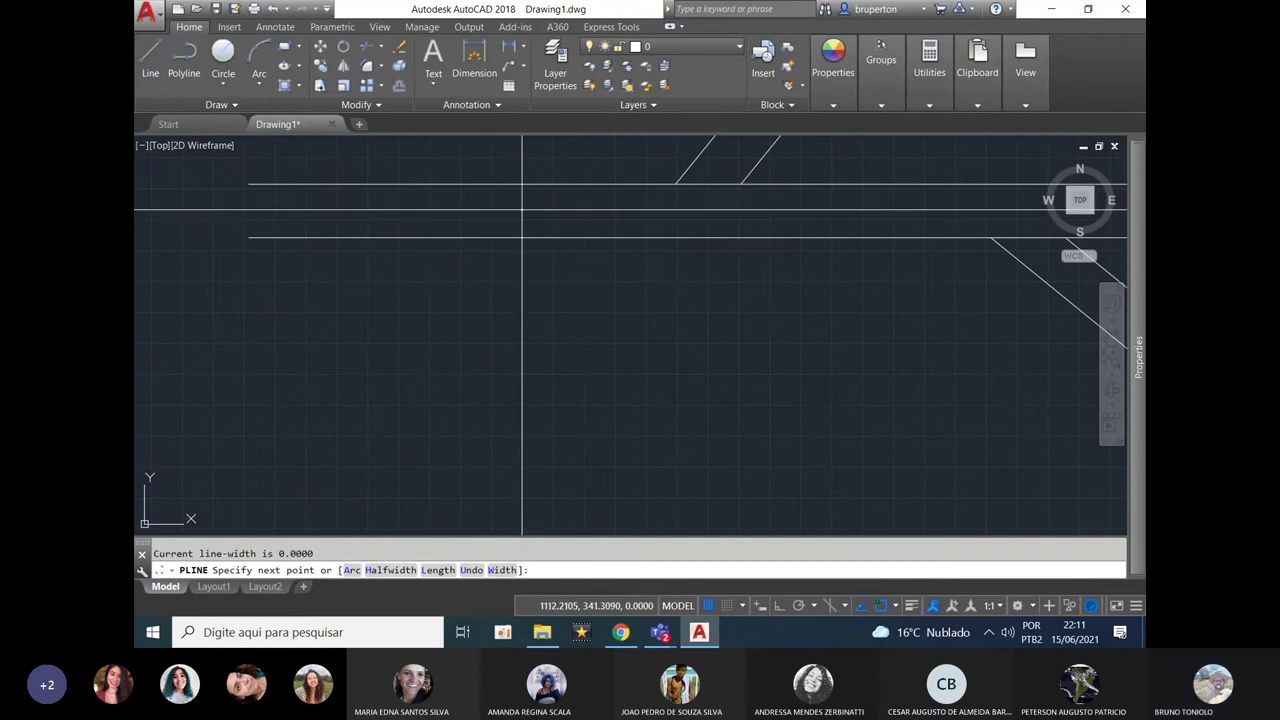
scroll(445, 215, "up", 2)
key("F8")
left_click(454, 206)
Add an arrowhead with two slanted polyline strokes at the left end of the main drain's arrow shaft.
key("F8")
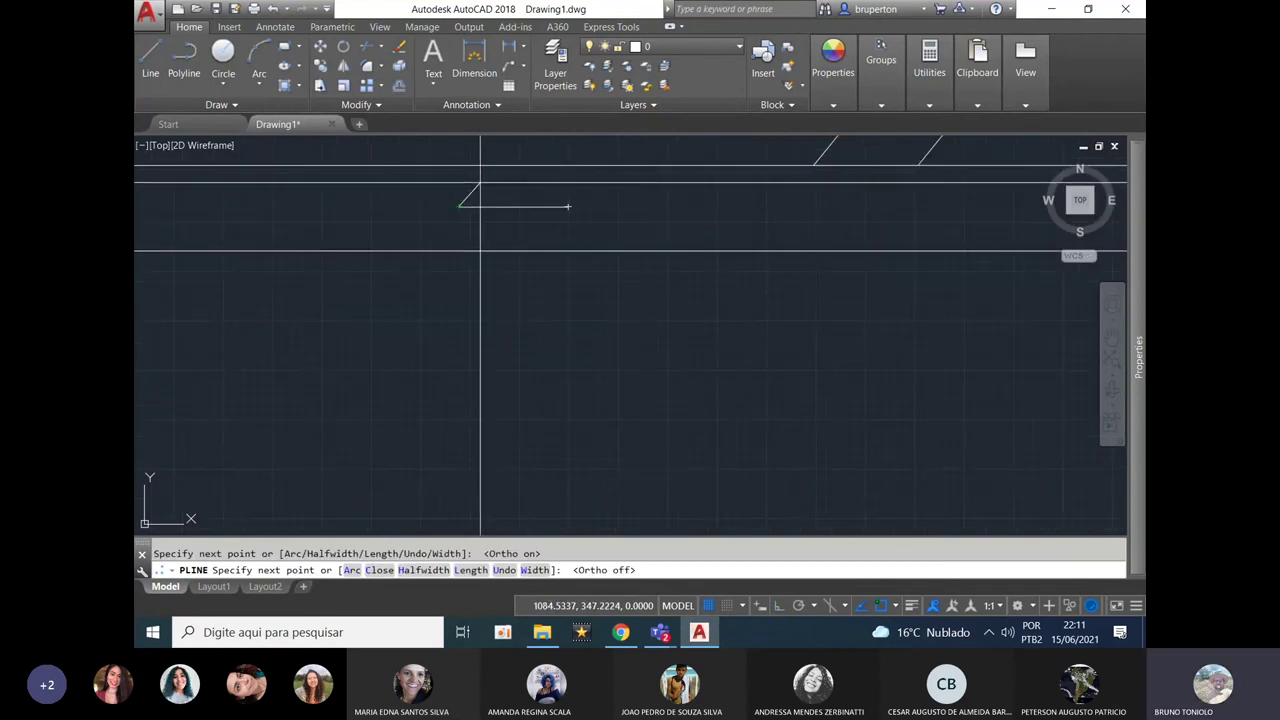
scroll(500, 178, "up", 3)
key("Return")
left_click(441, 223)
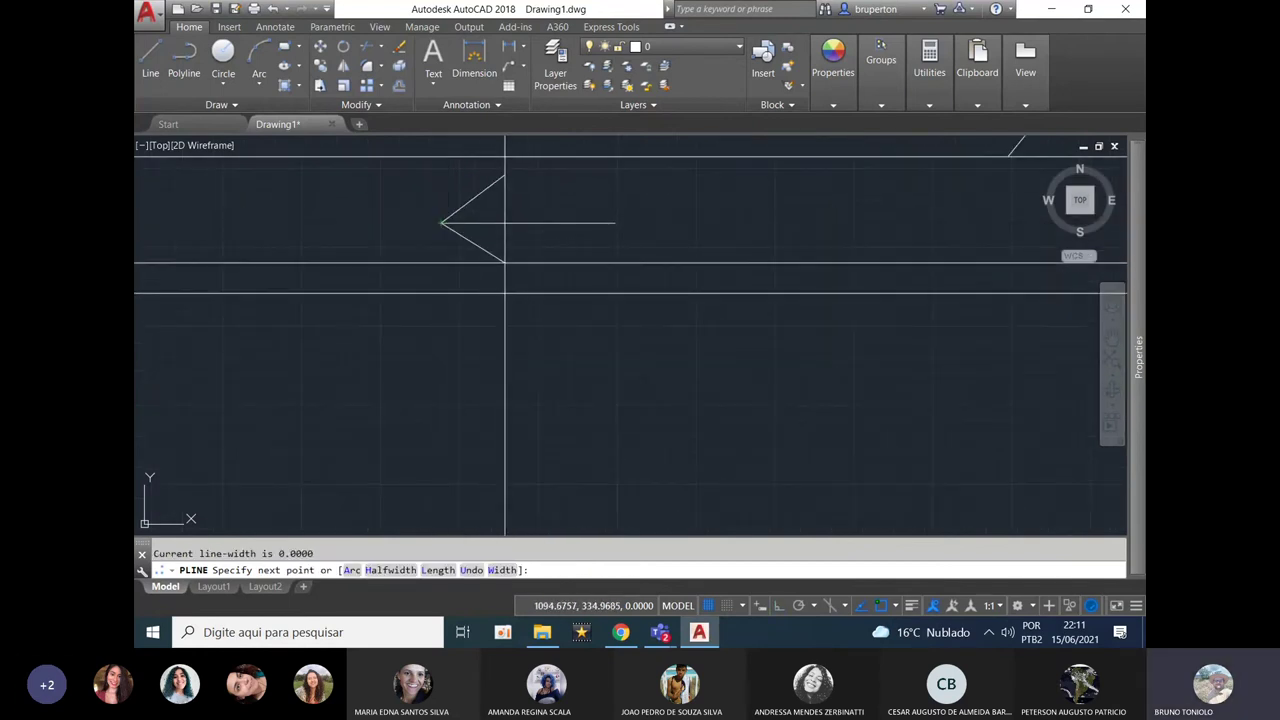
left_click(505, 263)
key("Escape")
Move the main drain's flow arrow so it sits centred between the two drain lines.
scroll(492, 280, "down", 3)
left_click(420, 180)
left_click(714, 277)
scroll(590, 338, "down", 5)
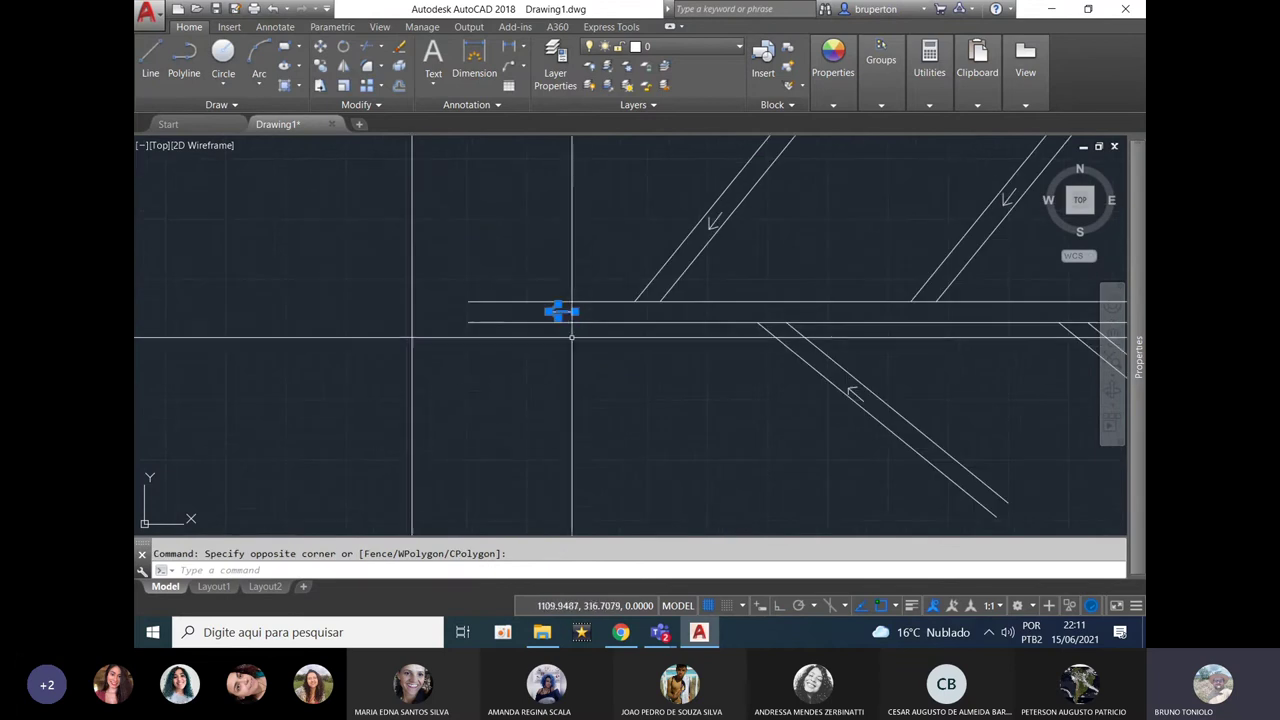
type("m")
key("Return")
left_click(598, 336)
scroll(587, 344, "up", 5)
left_click(543, 363)
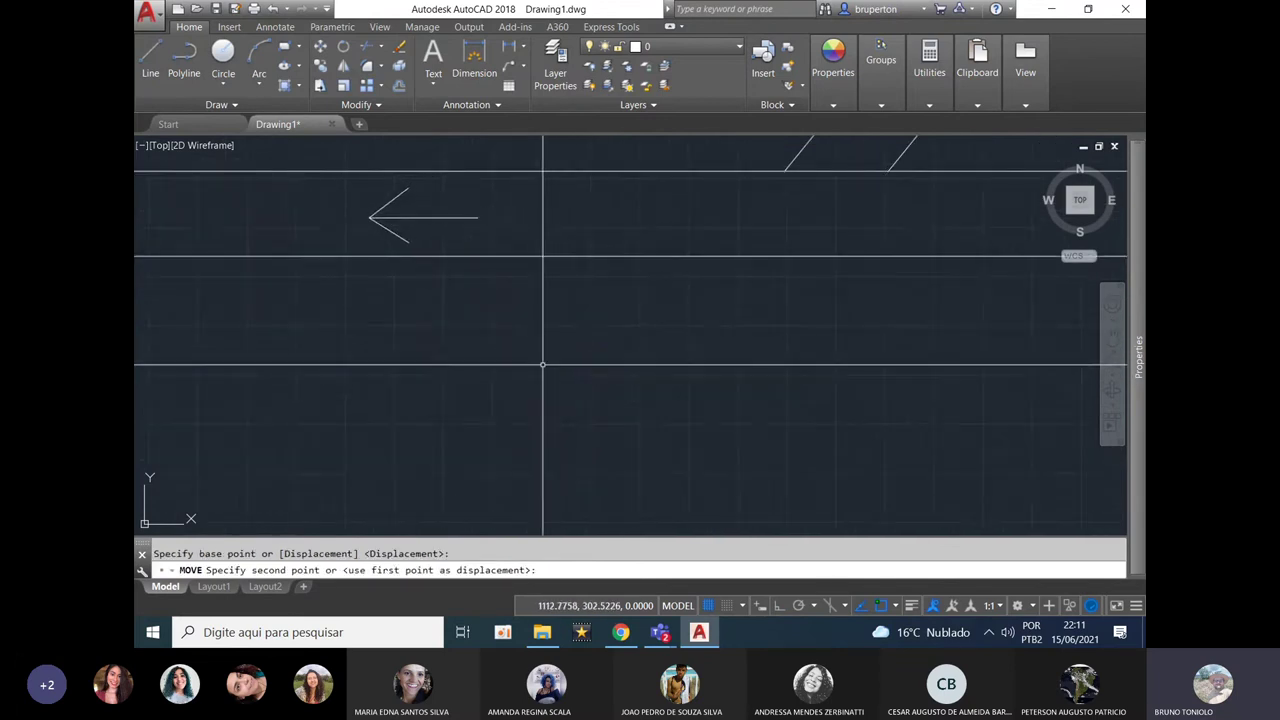
scroll(546, 363, "down", 5)
key("Escape")
Fit the whole drawing in view and turn off the background grid.
middle_click(638, 366)
middle_click(638, 366)
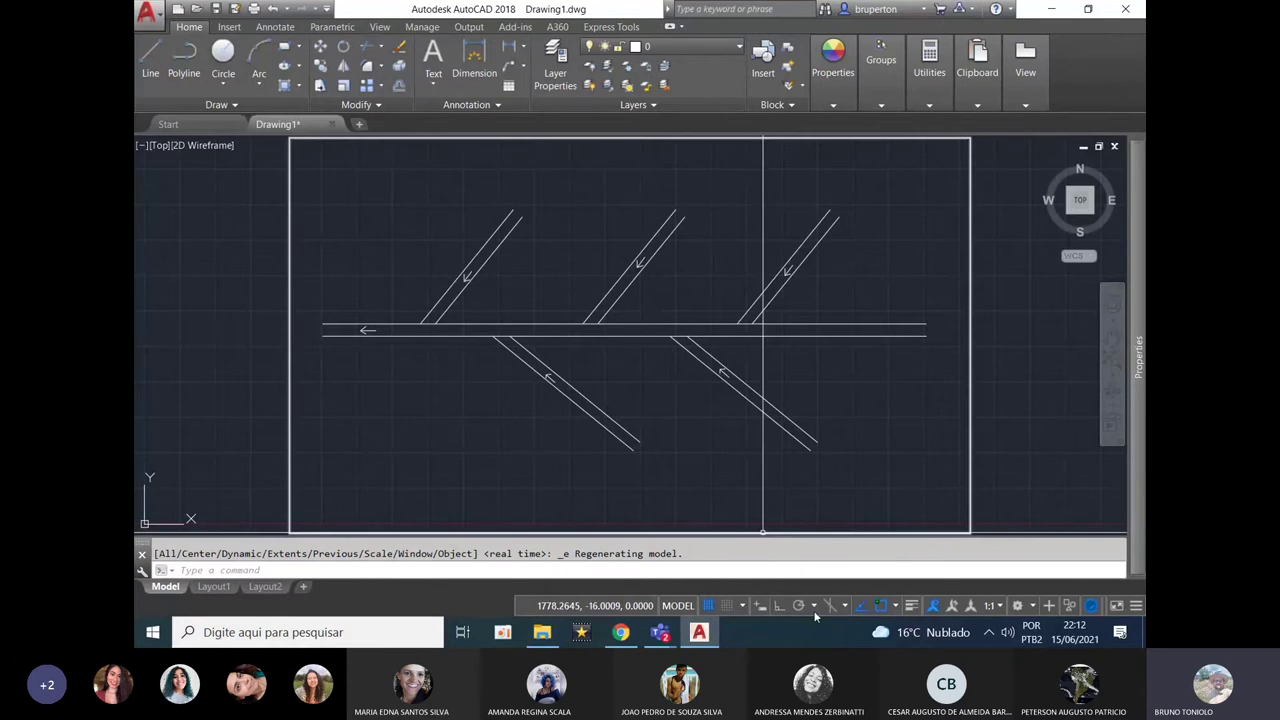
left_click(708, 605)
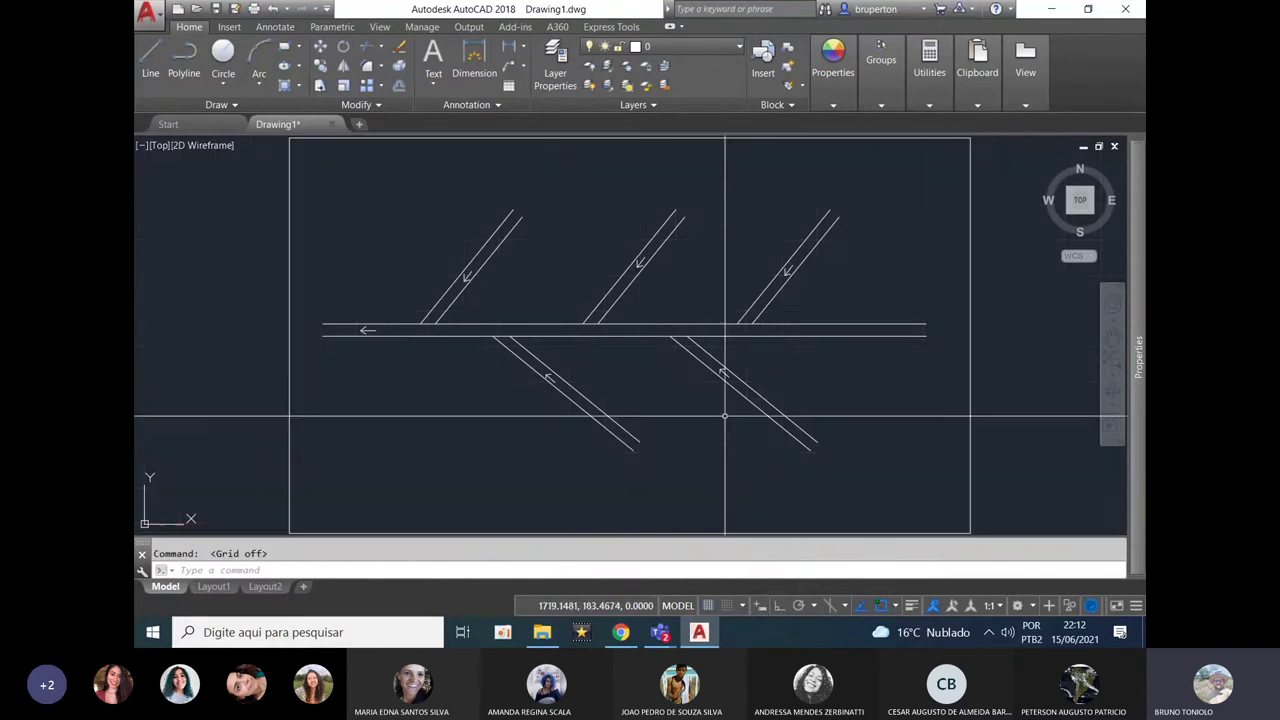
Draw a wavy spline contour from top to bottom across the right part of the drainage plan.
type("sp")
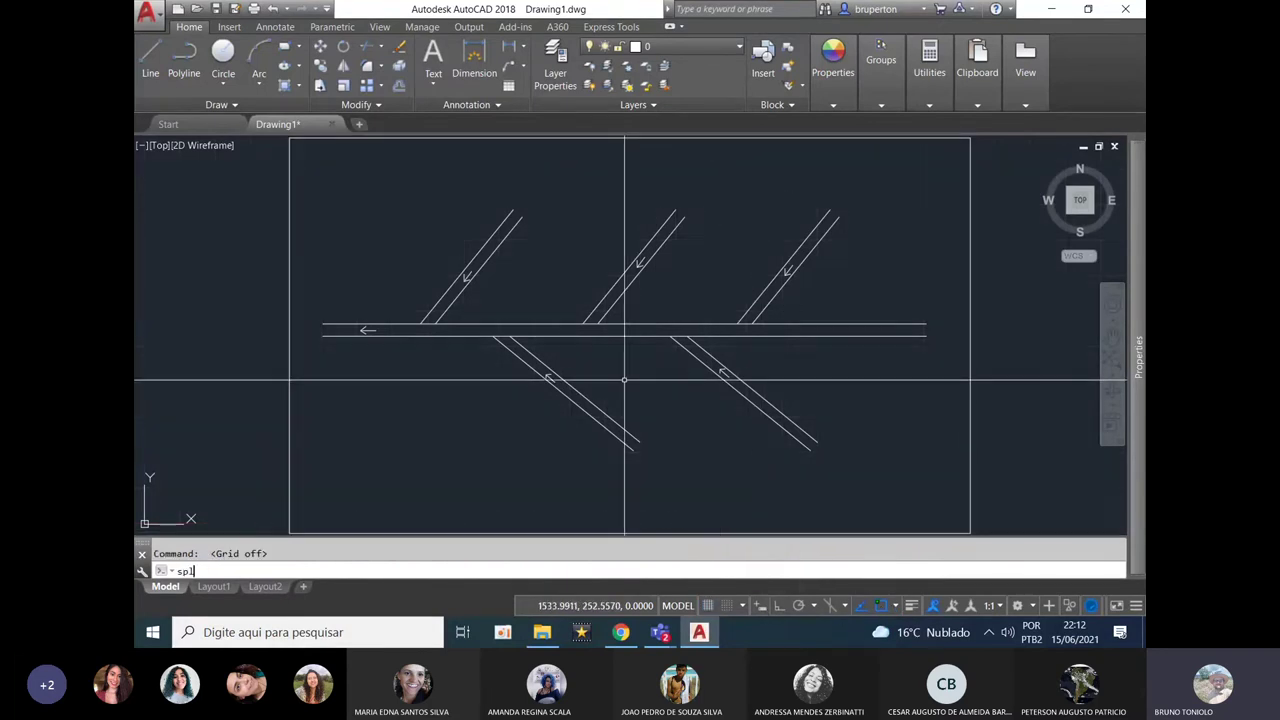
type("l")
key("Return")
scroll(766, 348, "up", 2)
left_click(798, 246)
left_click(684, 311)
middle_click_drag(752, 430, 723, 323)
left_click(598, 497)
key("Return")
Draw a second wavy spline contour from top to bottom through the middle of the plan.
middle_click_drag(598, 211, 739, 300)
key("Return")
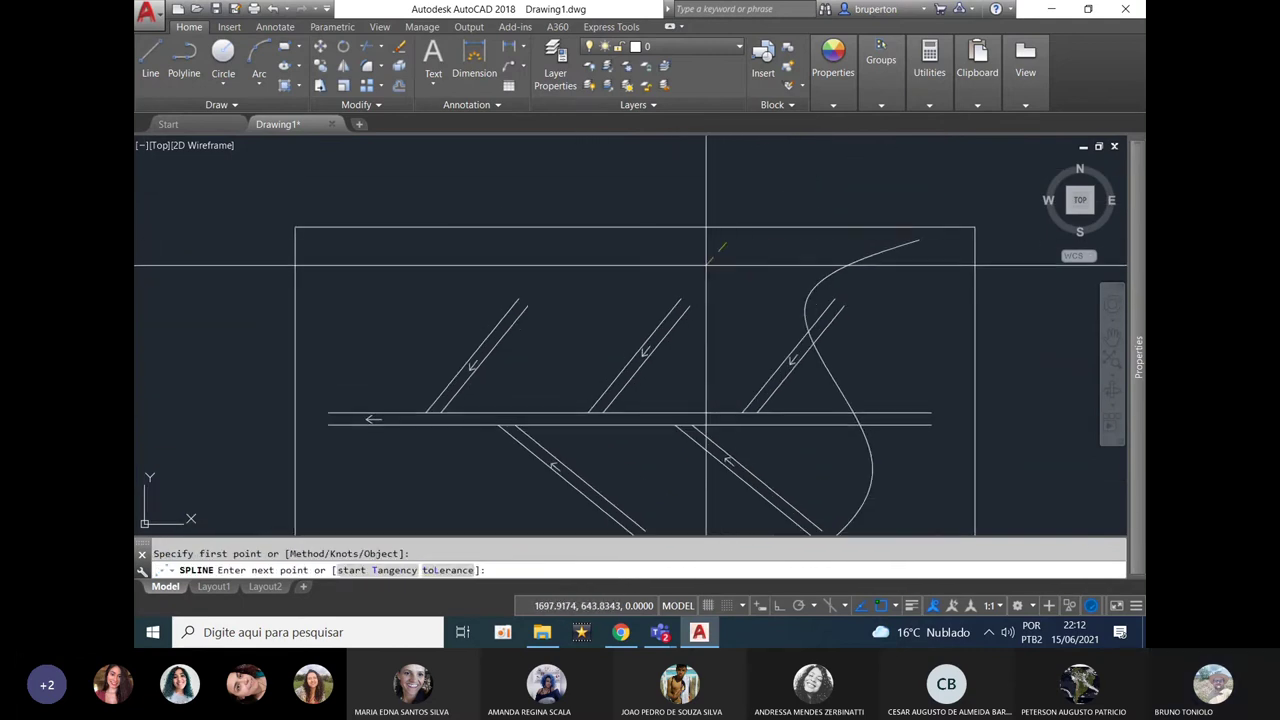
left_click(727, 242)
left_click(625, 309)
left_click(656, 461)
middle_click_drag(654, 464, 633, 388)
middle_click_drag(516, 515, 574, 403)
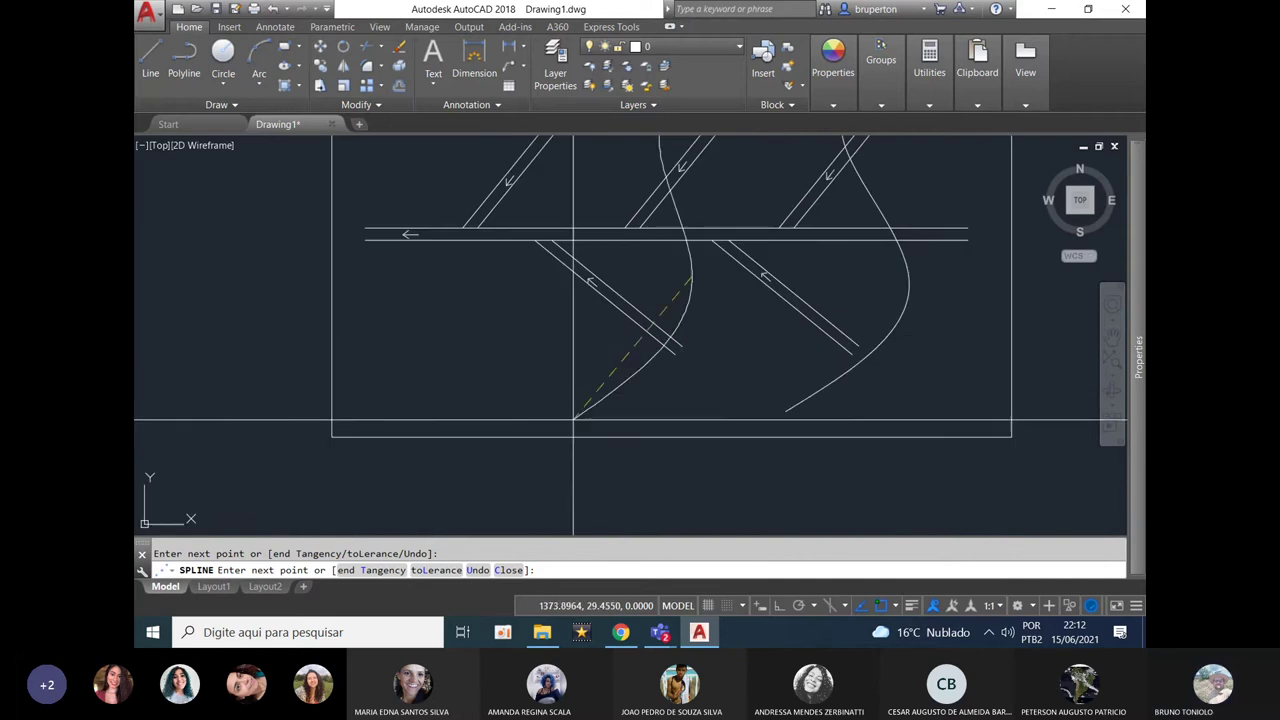
left_click(571, 422)
key("Return")
Draw a third wavy spline contour across the main drain's left end, from top to bottom of the plan.
scroll(574, 420, "down", 2)
middle_click_drag(504, 234, 532, 307)
key("Return")
scroll(532, 307, "up", 2)
left_click(508, 262)
left_click(533, 306)
left_click(500, 374)
middle_click_drag(523, 408, 517, 277)
left_click(520, 438)
key("Return")
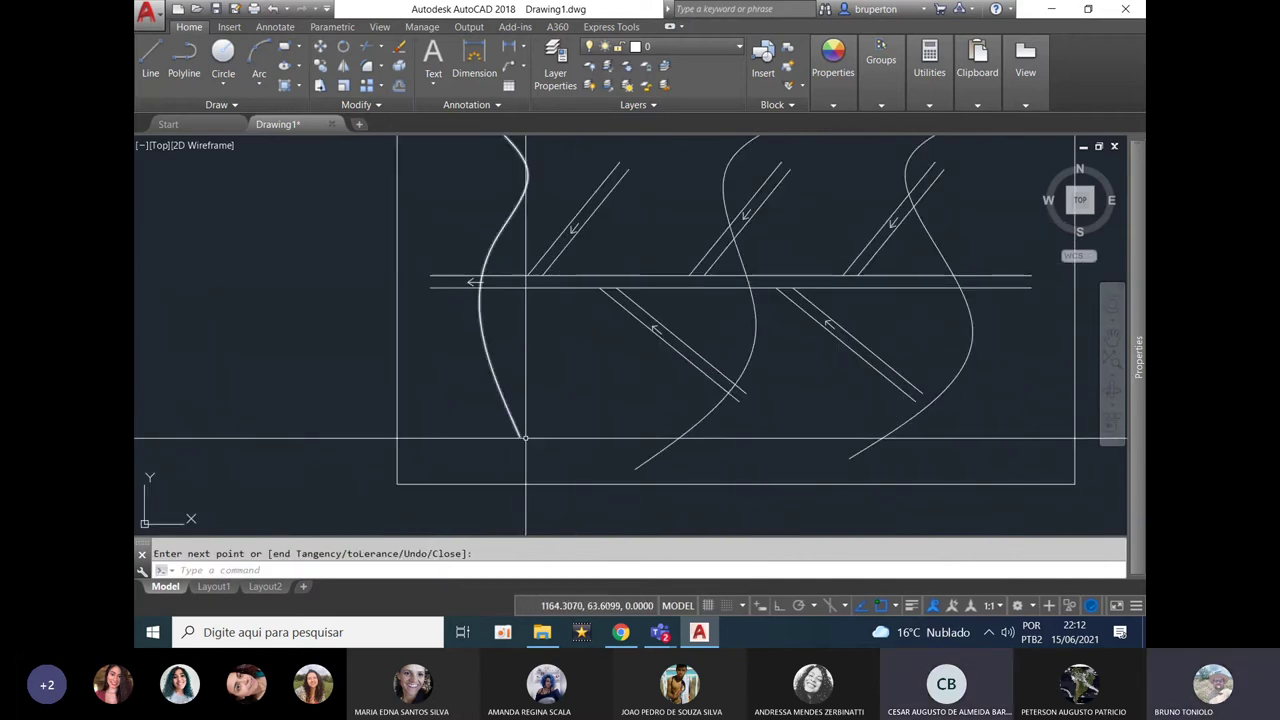
Change the colour of the three contour splines to orange and fit the whole plan in view.
scroll(626, 457, "down", 2)
left_click(714, 267)
left_click(667, 238)
left_click(568, 268)
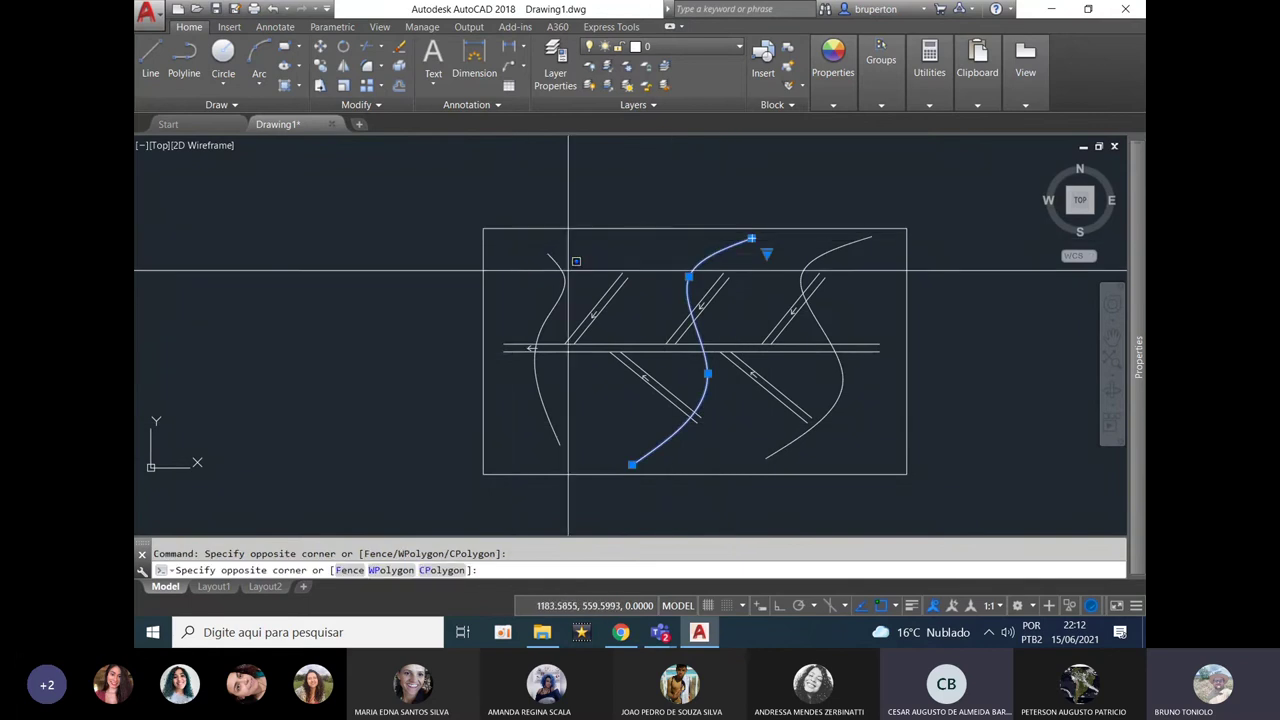
left_click(534, 262)
left_click(845, 245)
left_click(833, 60)
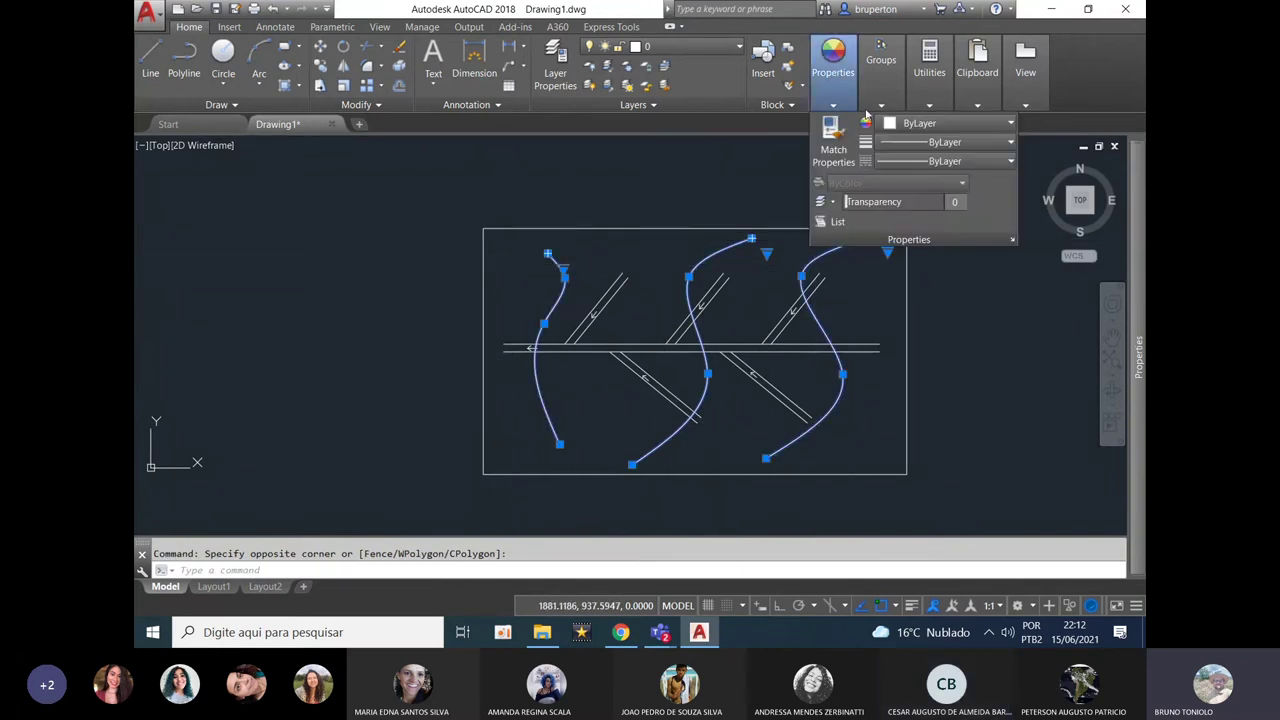
left_click(950, 123)
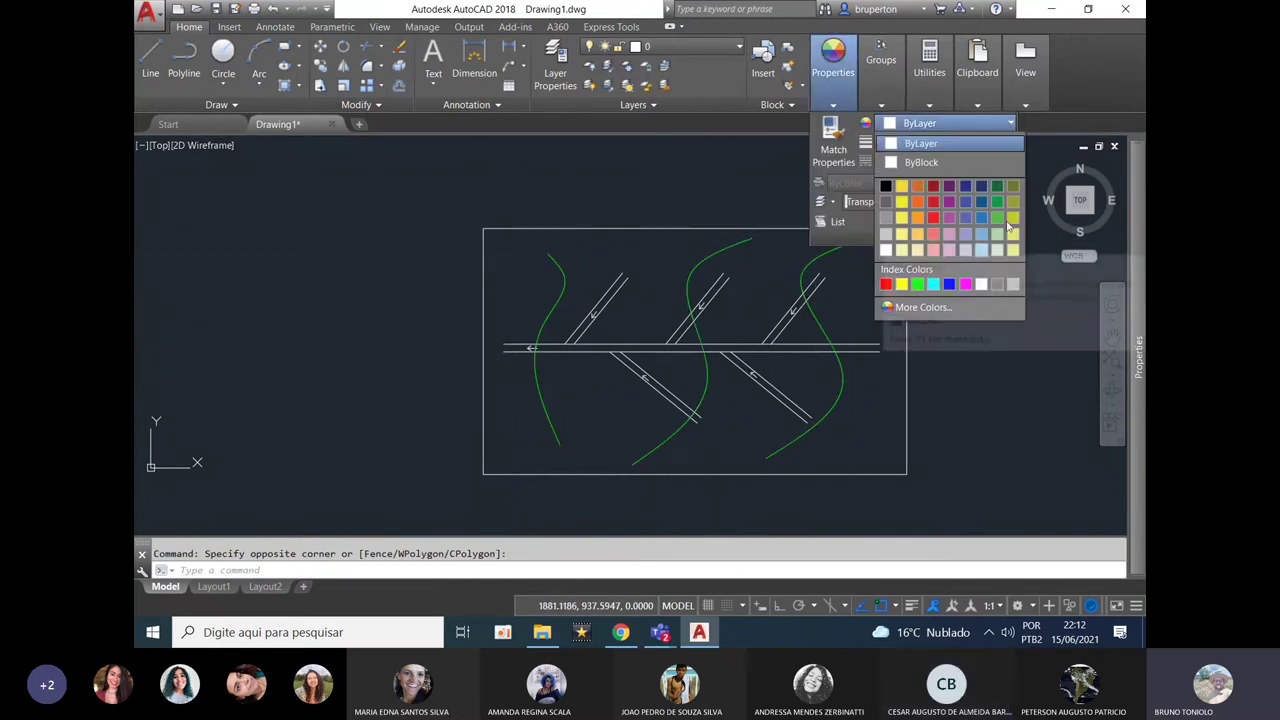
left_click(917, 185)
key("Escape")
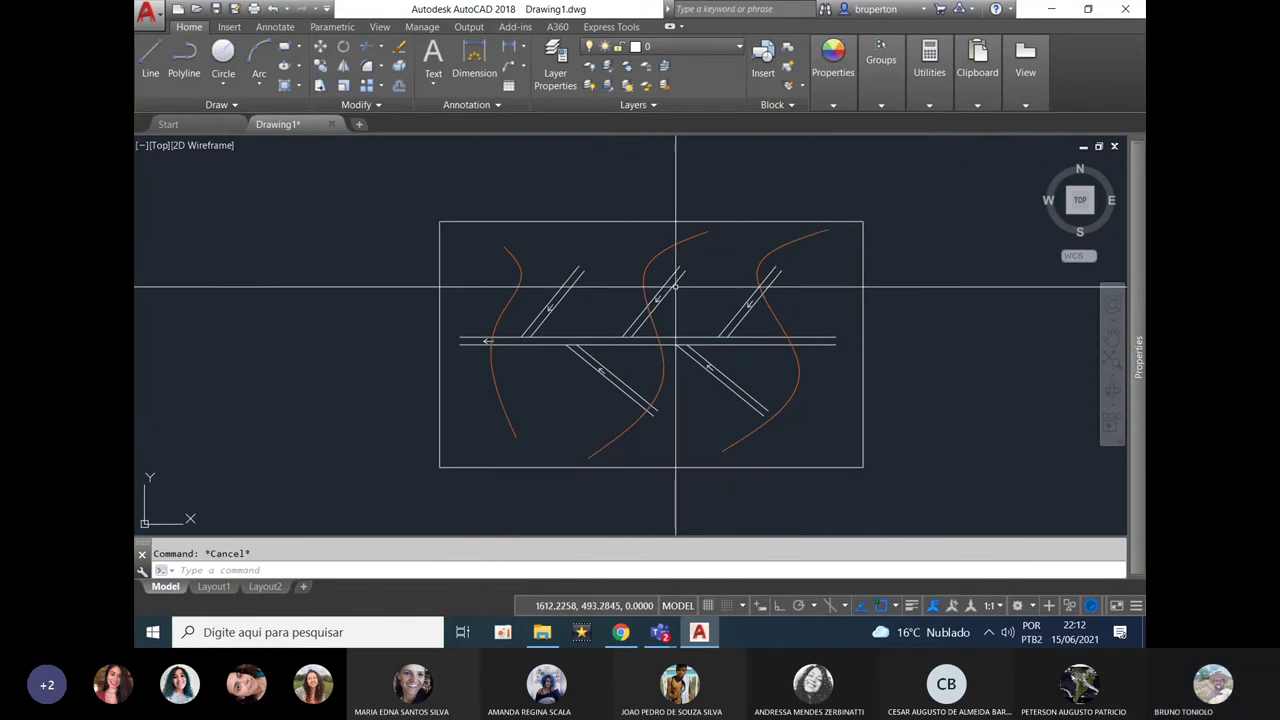
middle_click(859, 200)
middle_click(859, 200)
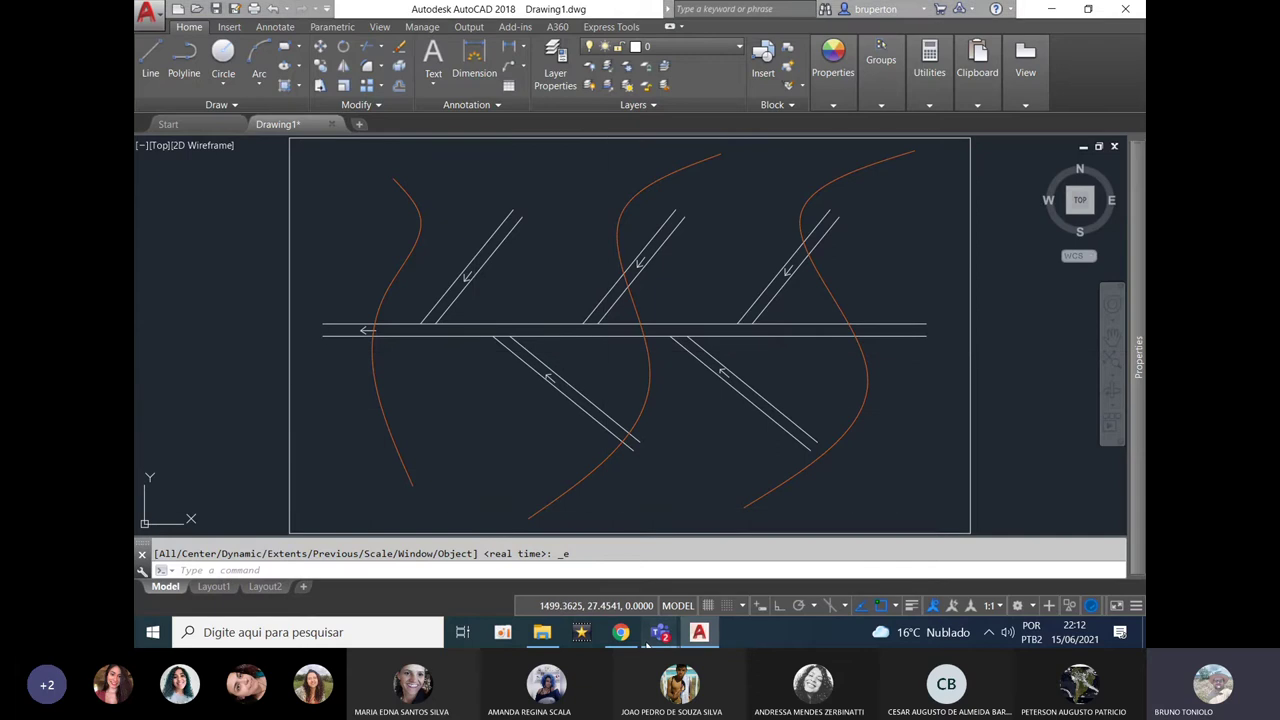
Switch to Teams to review the leachate drainage slide in STAR_15 Destino Final RSU.pdf, and return to AutoCAD.
mouse_move(660, 632)
left_click(543, 551)
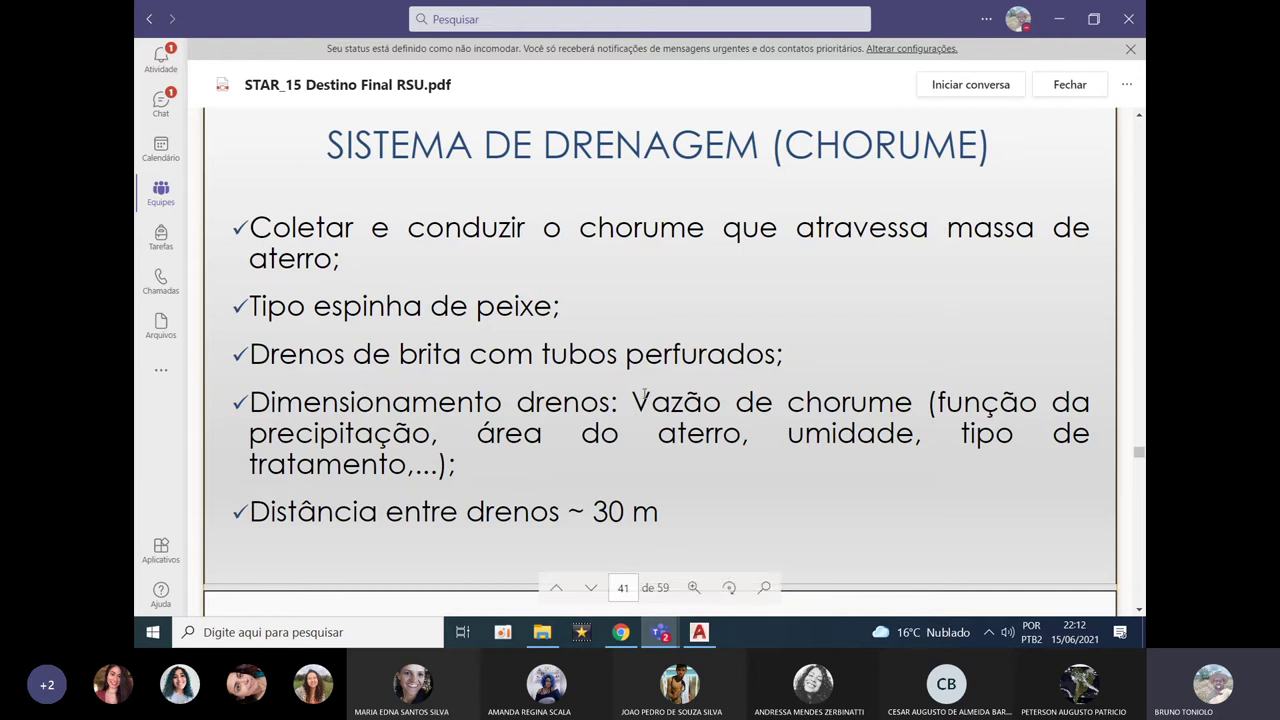
left_click(699, 632)
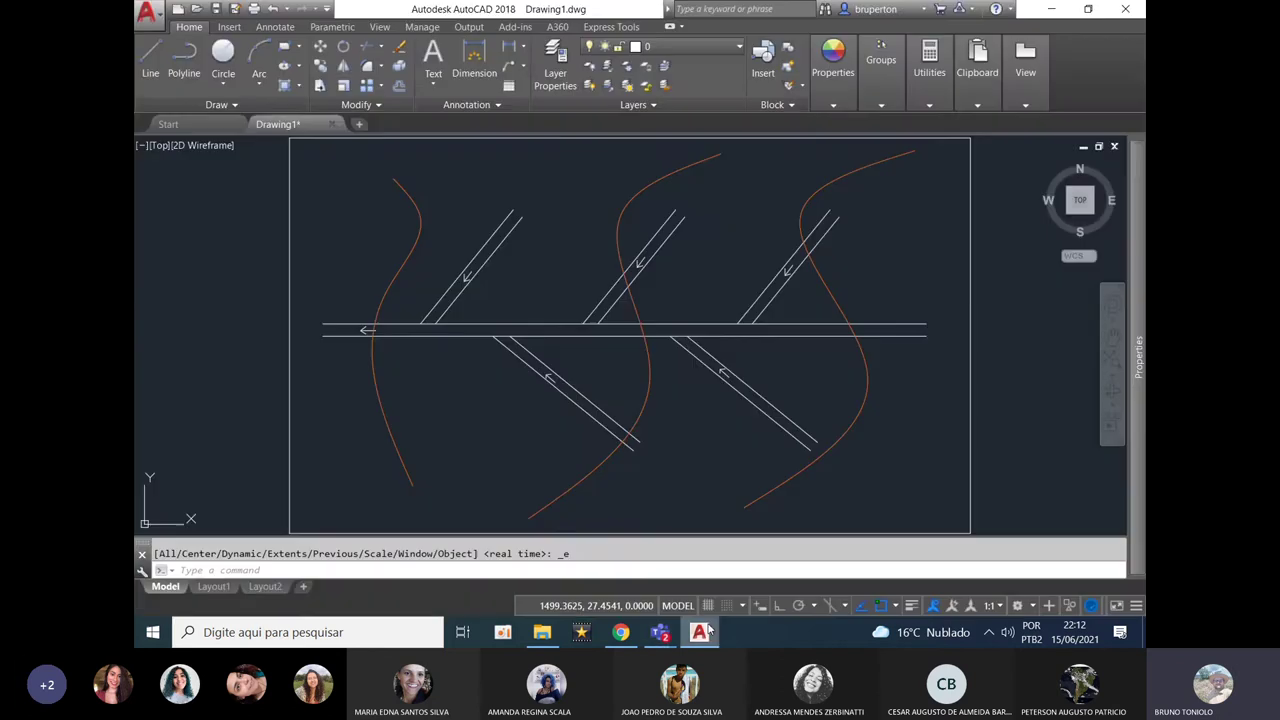
Draw an open trapezoidal channel cross-section with a polyline to the right of the drainage plan.
scroll(588, 320, "up", 2)
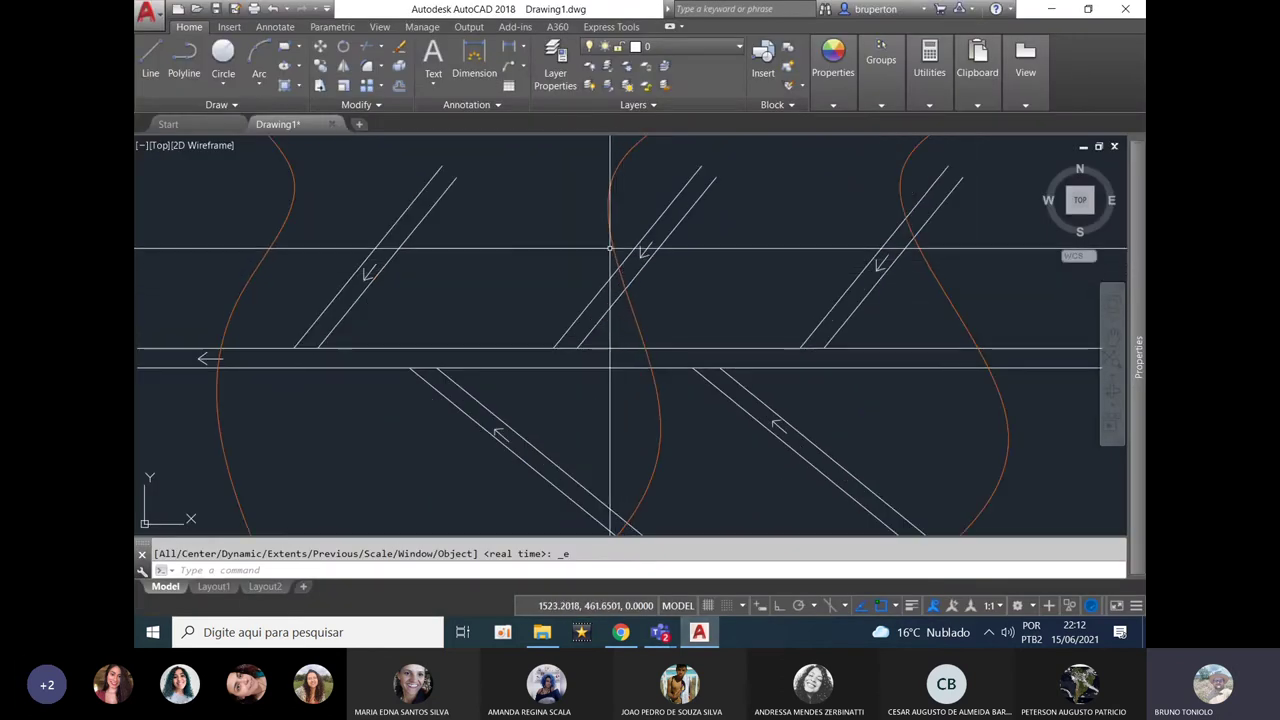
scroll(617, 251, "down", 3)
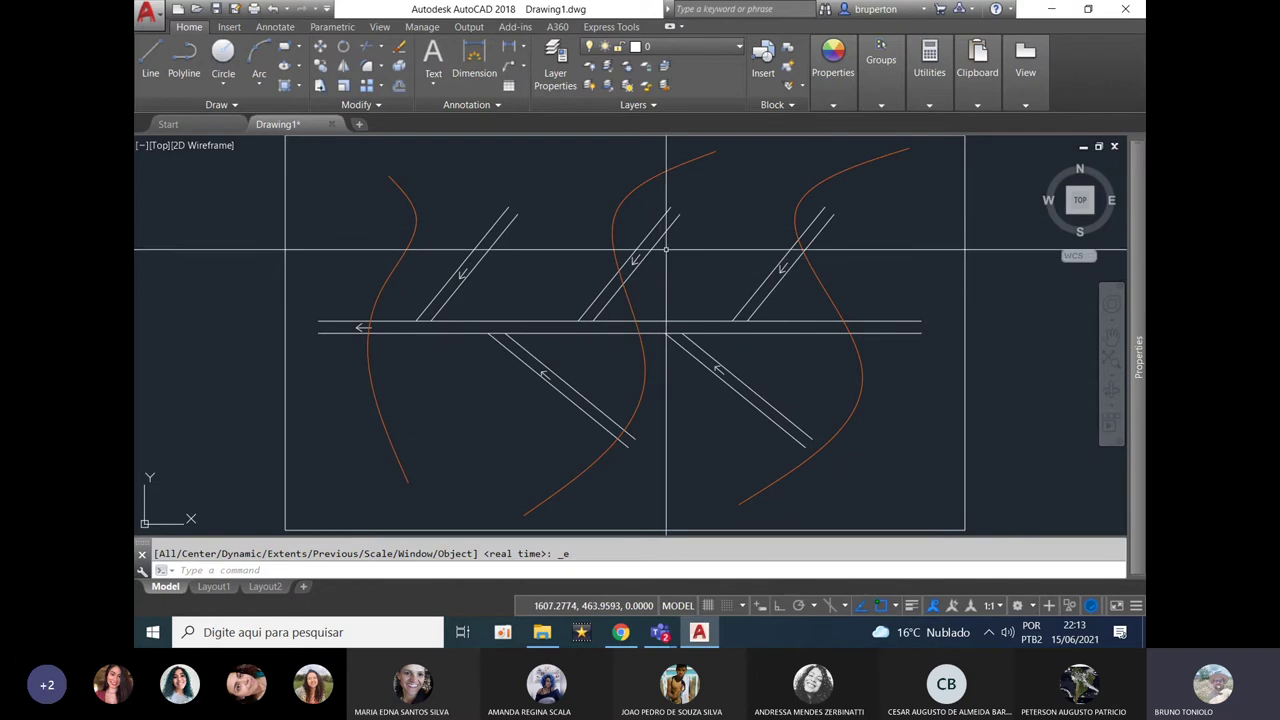
scroll(654, 259, "up", 2)
type("l")
key("Return")
scroll(540, 230, "up", 5)
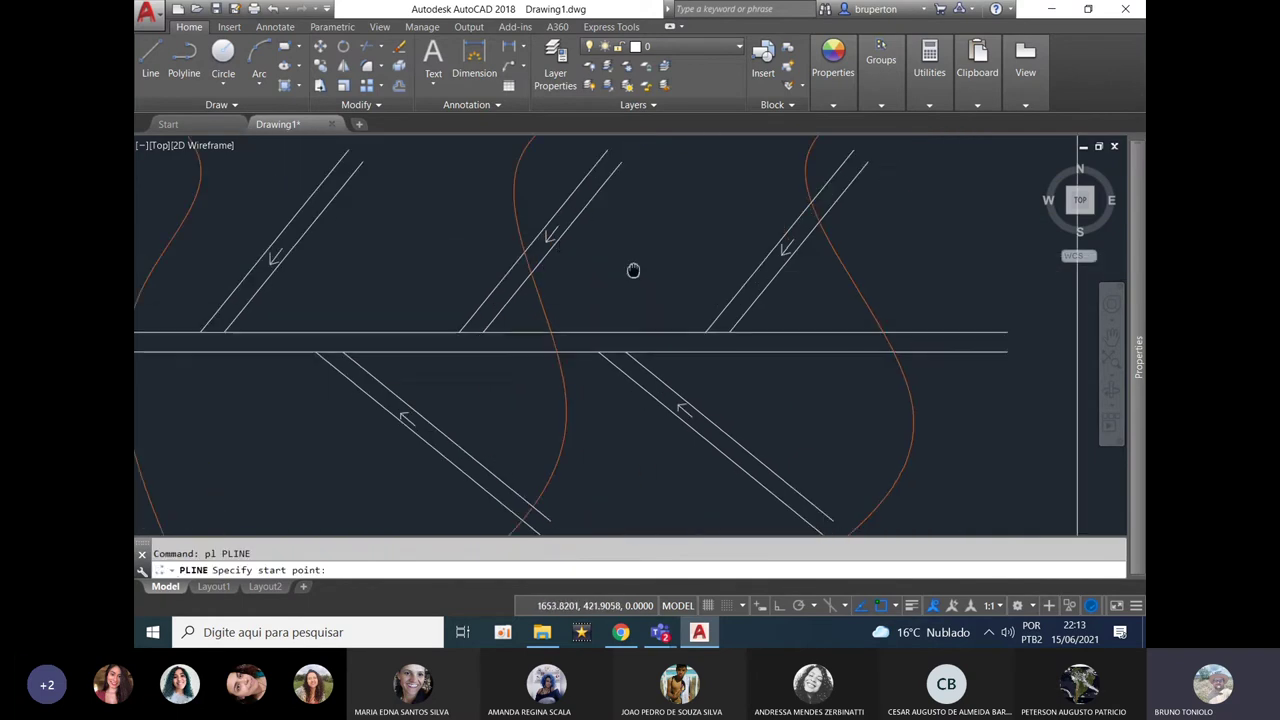
left_click(516, 237)
left_click(679, 301)
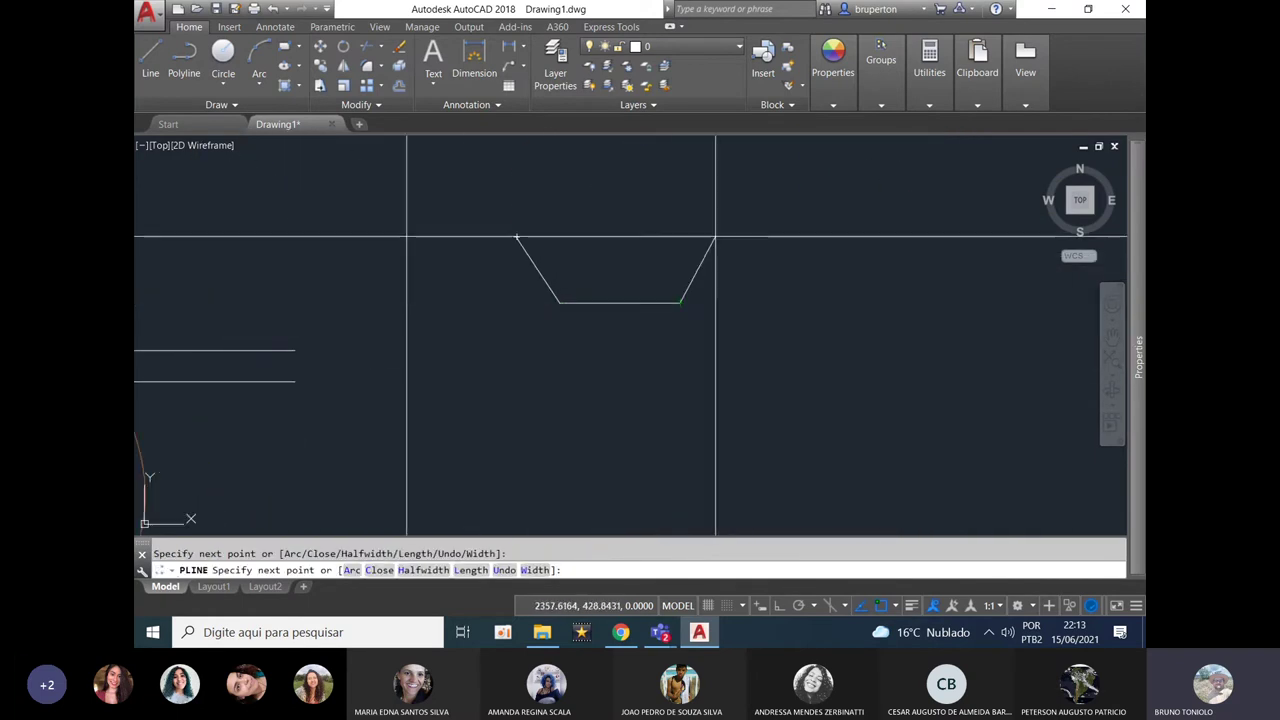
left_click(723, 226)
key("Return")
Draw an open rectangular channel cross-section with an orthogonal polyline to the right of the trapezoidal one.
middle_click_drag(839, 250, 743, 251)
key("Return")
left_click(705, 241)
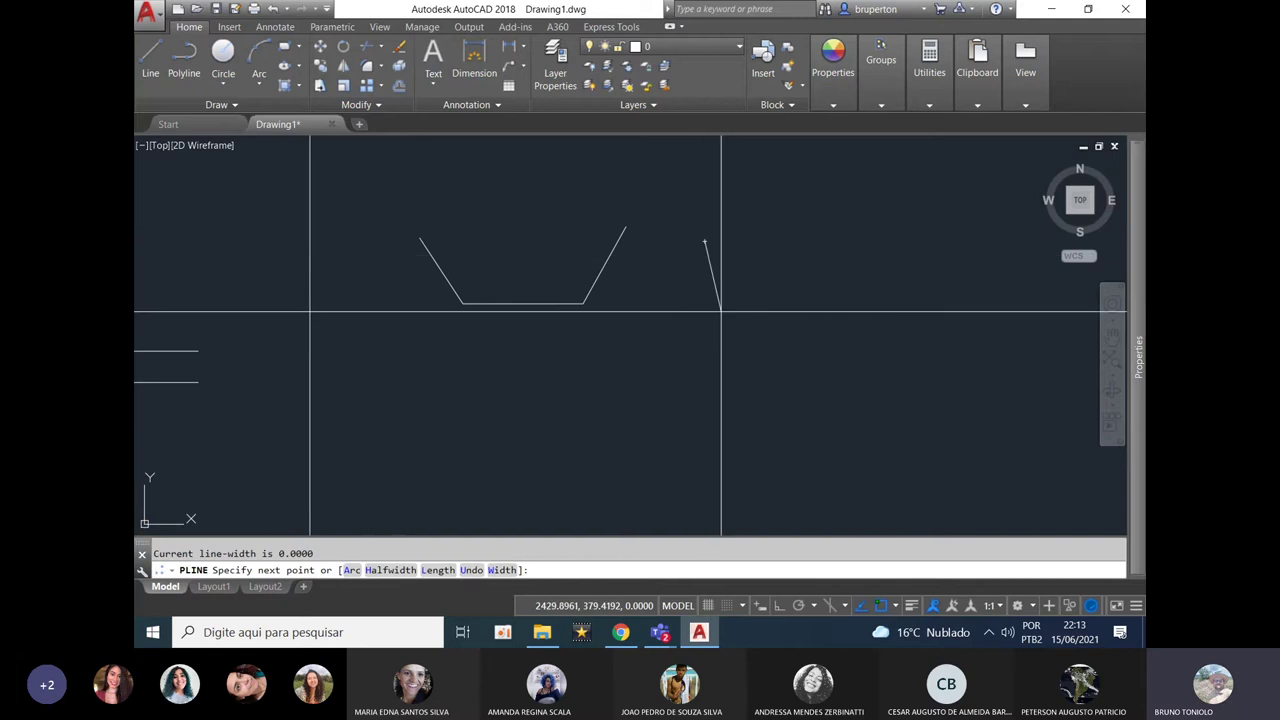
key("F8")
left_click(710, 314)
left_click(849, 313)
key("Escape")
Draw a circle below the two channel cross-sections to represent a circular drain section.
middle_click_drag(698, 311, 711, 255)
type("c")
key("Return")
left_click(695, 349)
left_click(663, 402)
scroll(880, 405, "up", 3)
mouse_move(523, 332)
middle_mouse_down()
mouse_move(734, 506)
mouse_move(697, 440)
middle_mouse_up()
scroll(697, 440, "down", 3)
scroll(677, 555, "up", 1)
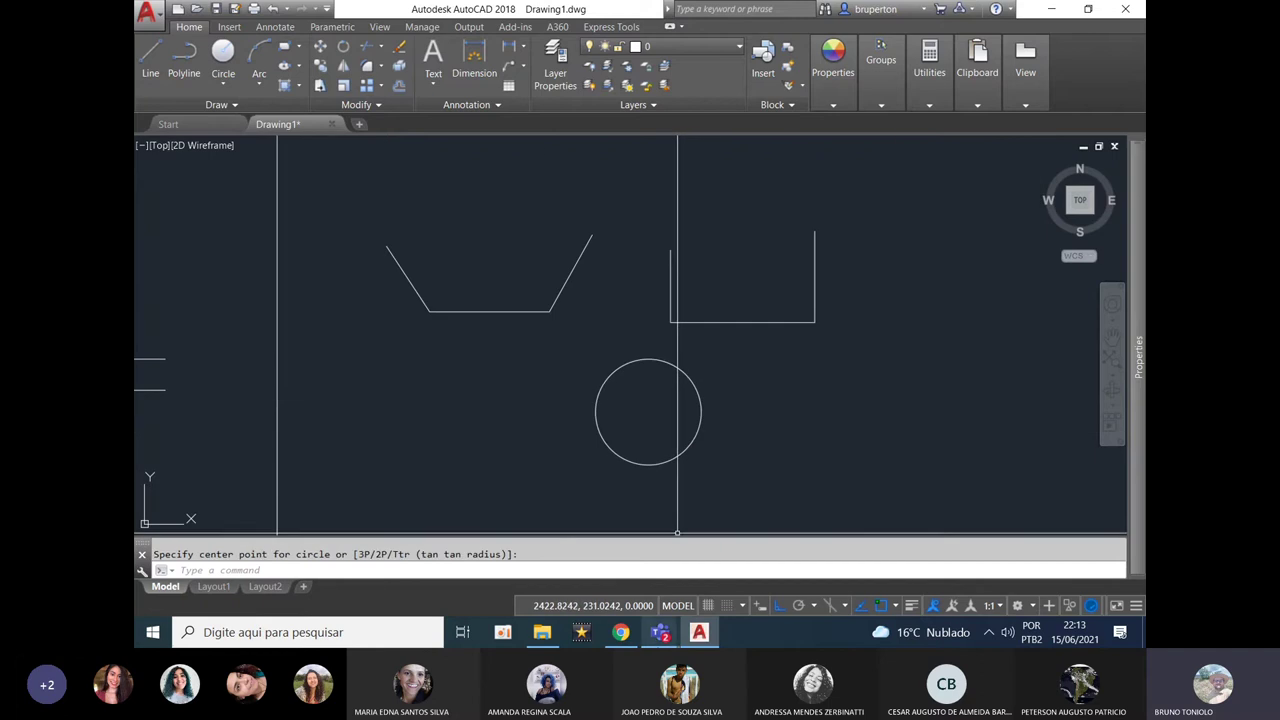
Switch to the Teams PDF and examine the leachate drainage slides on pages 41 and 42, including the simple and half-round channel sections.
left_click(699, 632)
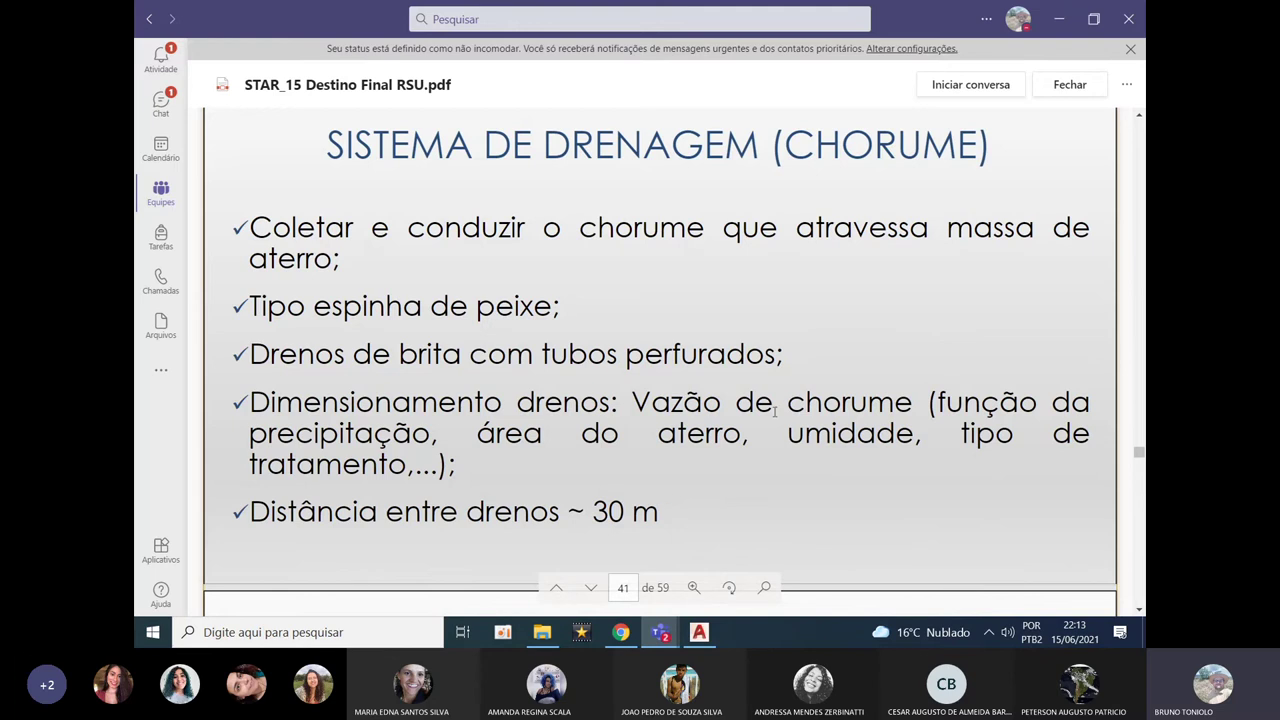
scroll(791, 418, "down", 1)
scroll(440, 240, "up", 2)
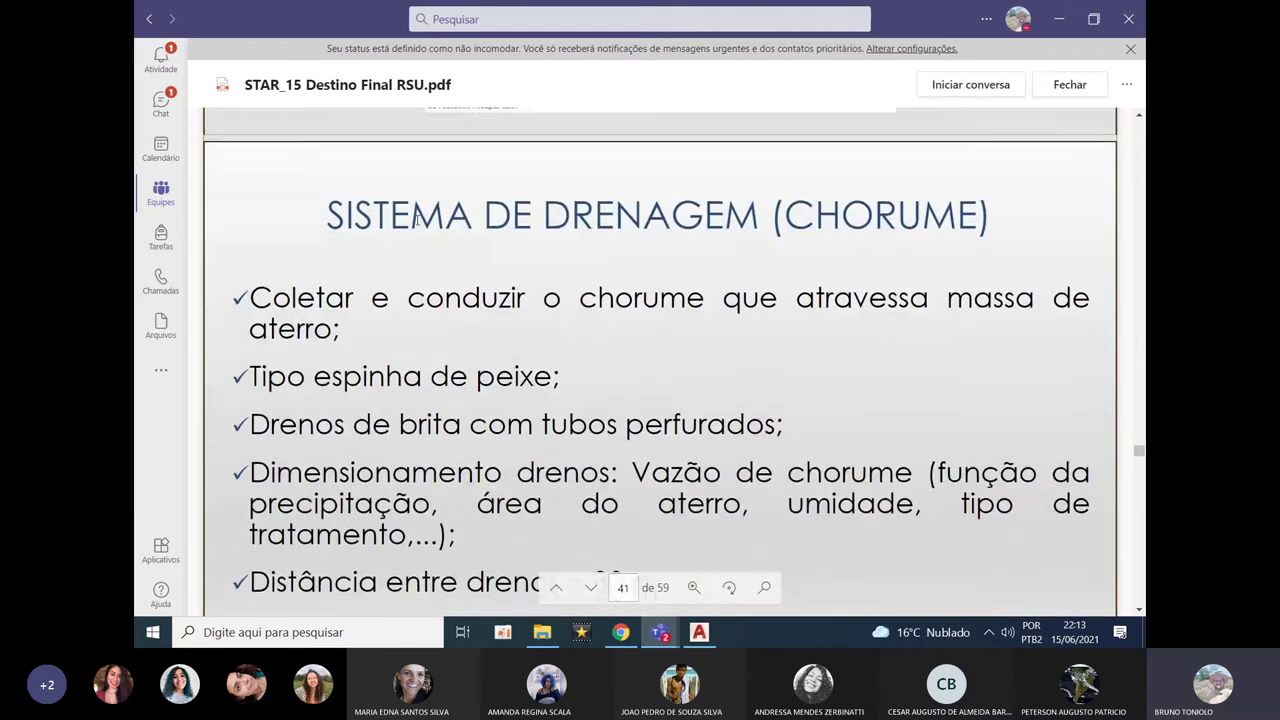
scroll(436, 229, "down", 1)
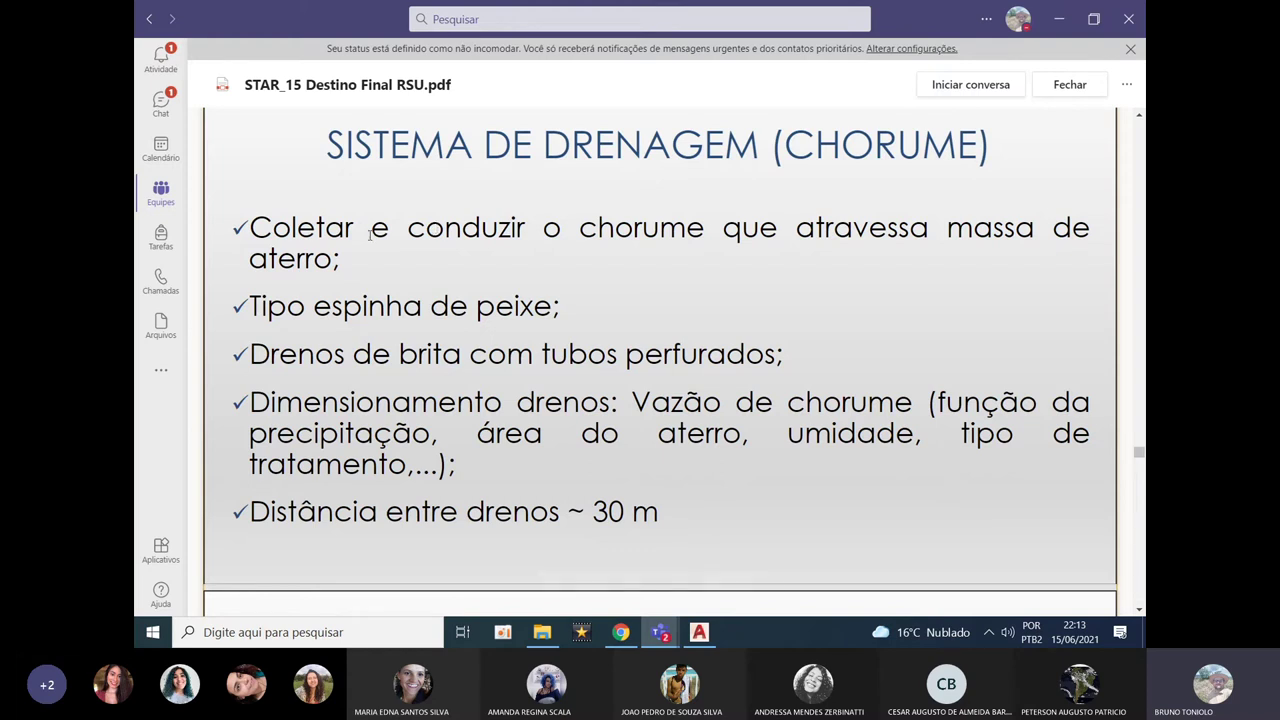
scroll(380, 300, "down", 3)
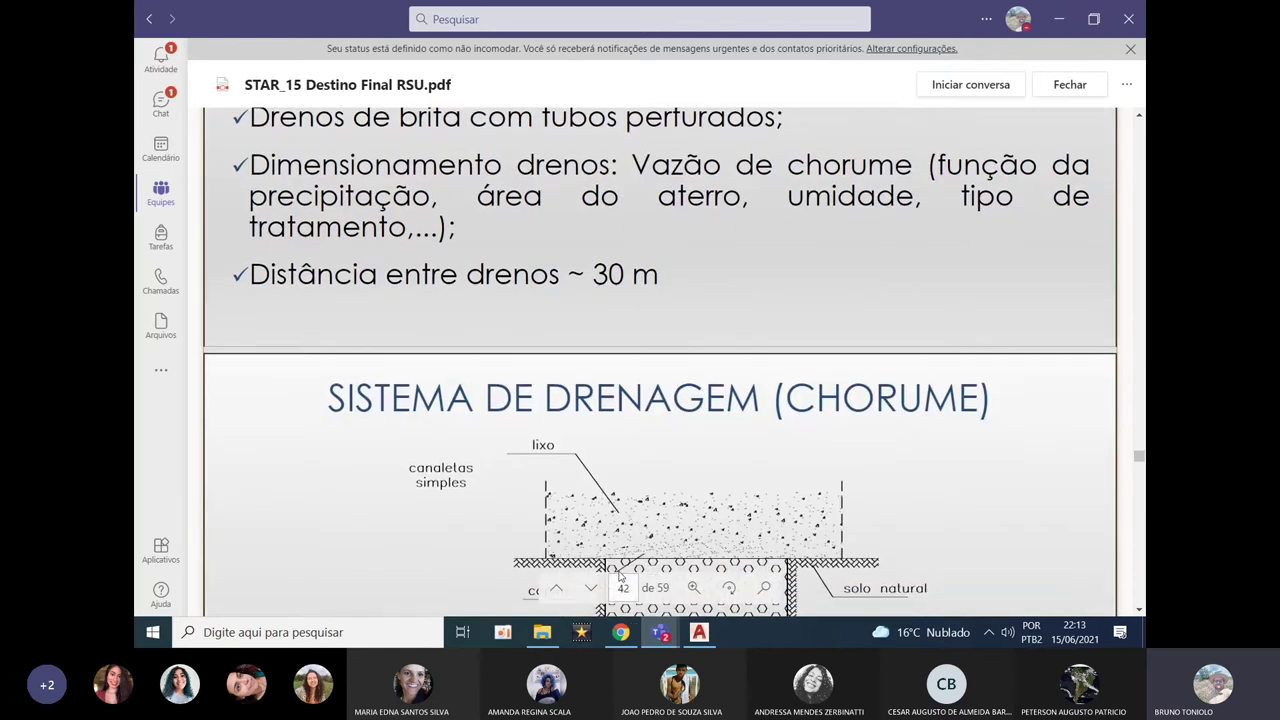
scroll(714, 358, "down", 4)
scroll(714, 358, "up", 1)
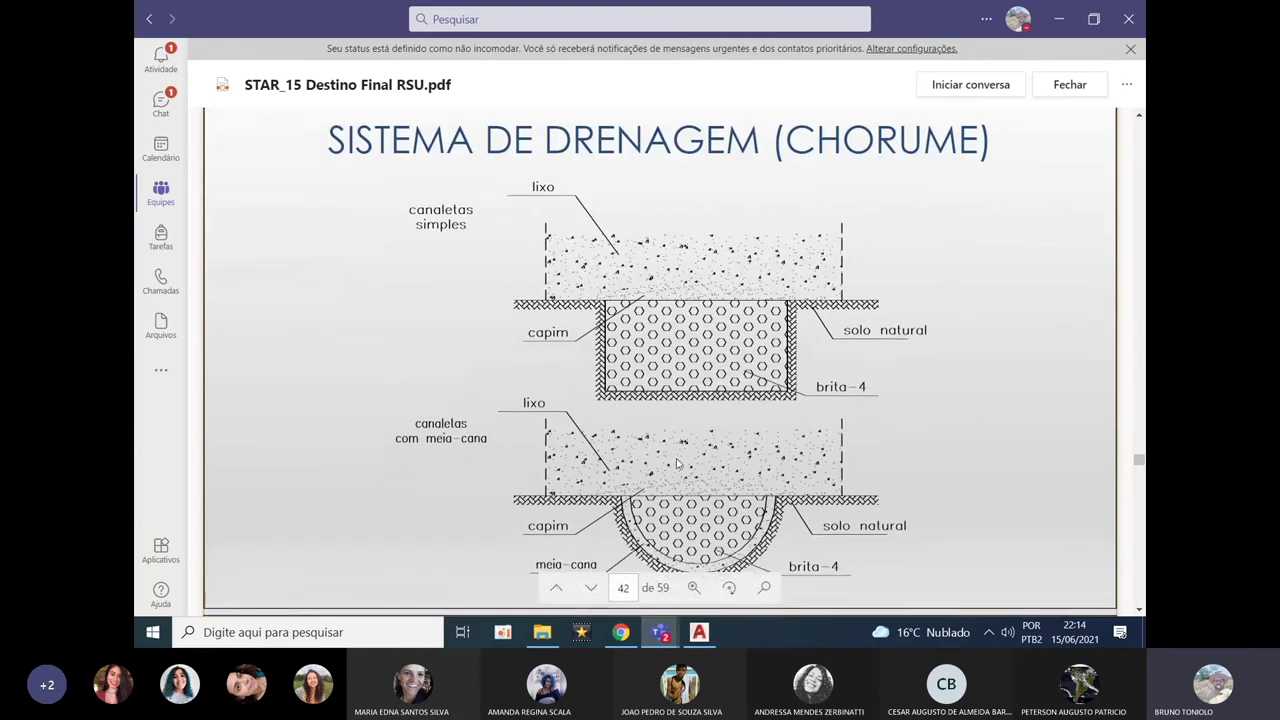
scroll(640, 440, "down", 1)
scroll(718, 428, "down", 1)
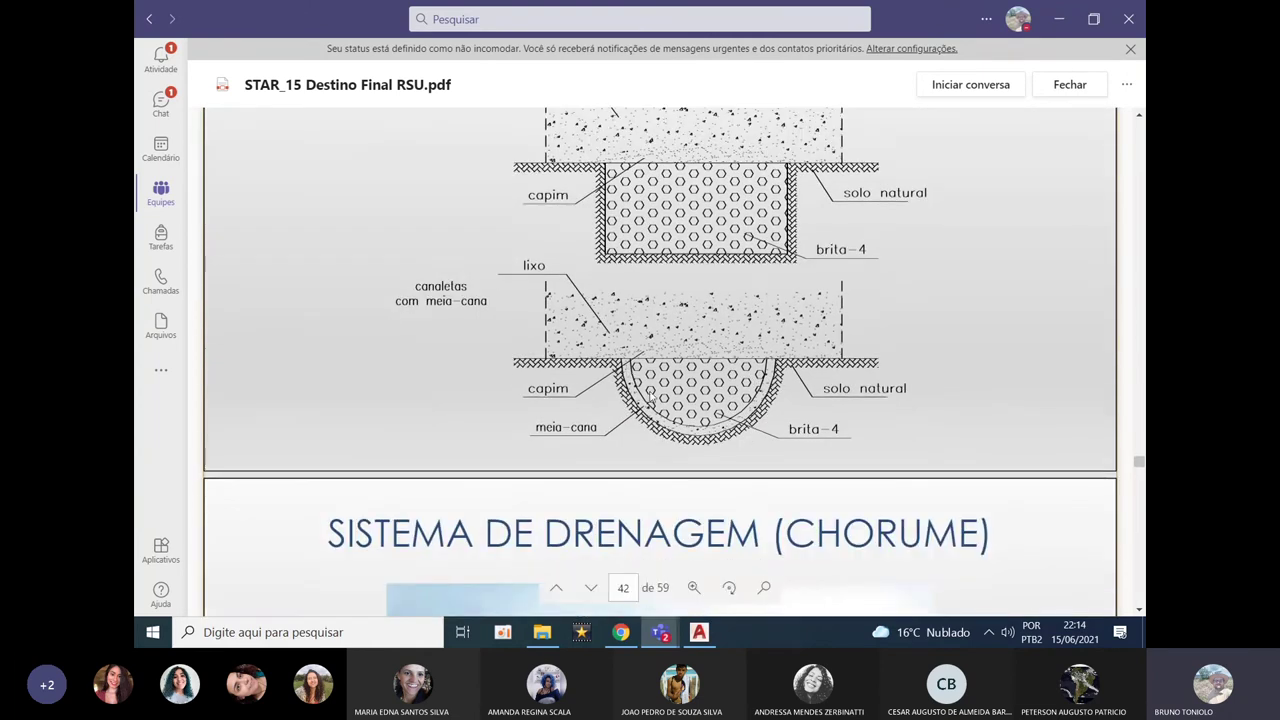
scroll(714, 381, "up", 1)
scroll(492, 245, "up", 1)
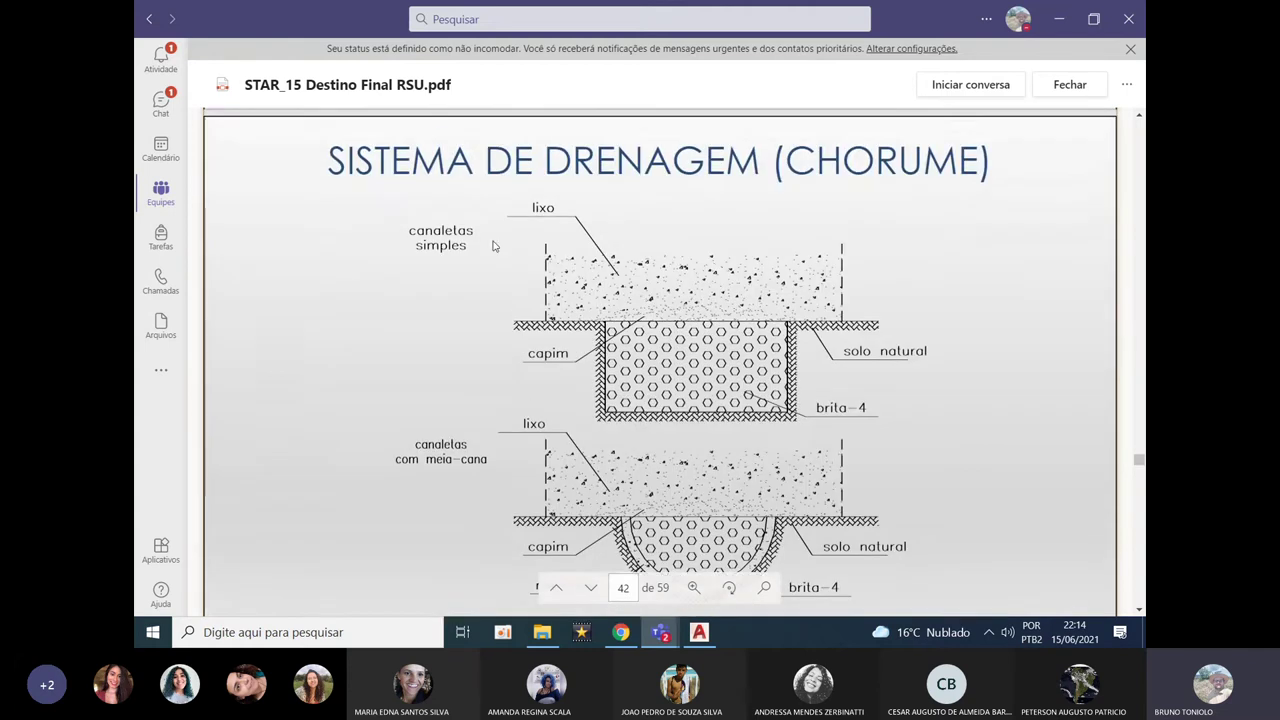
Examine the simple and half-round channel details and the leachate drain photo on pages 42 and 43 of the PDF.
scroll(620, 330, "down", 2)
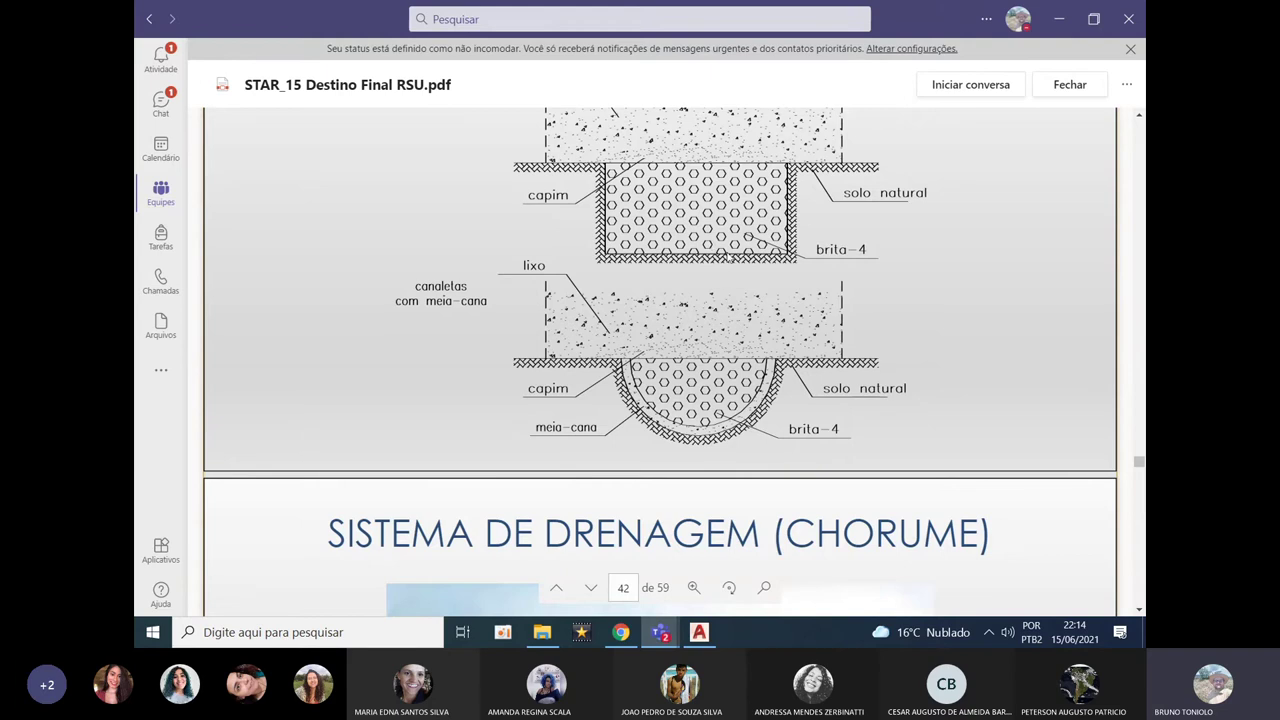
scroll(620, 300, "up", 1)
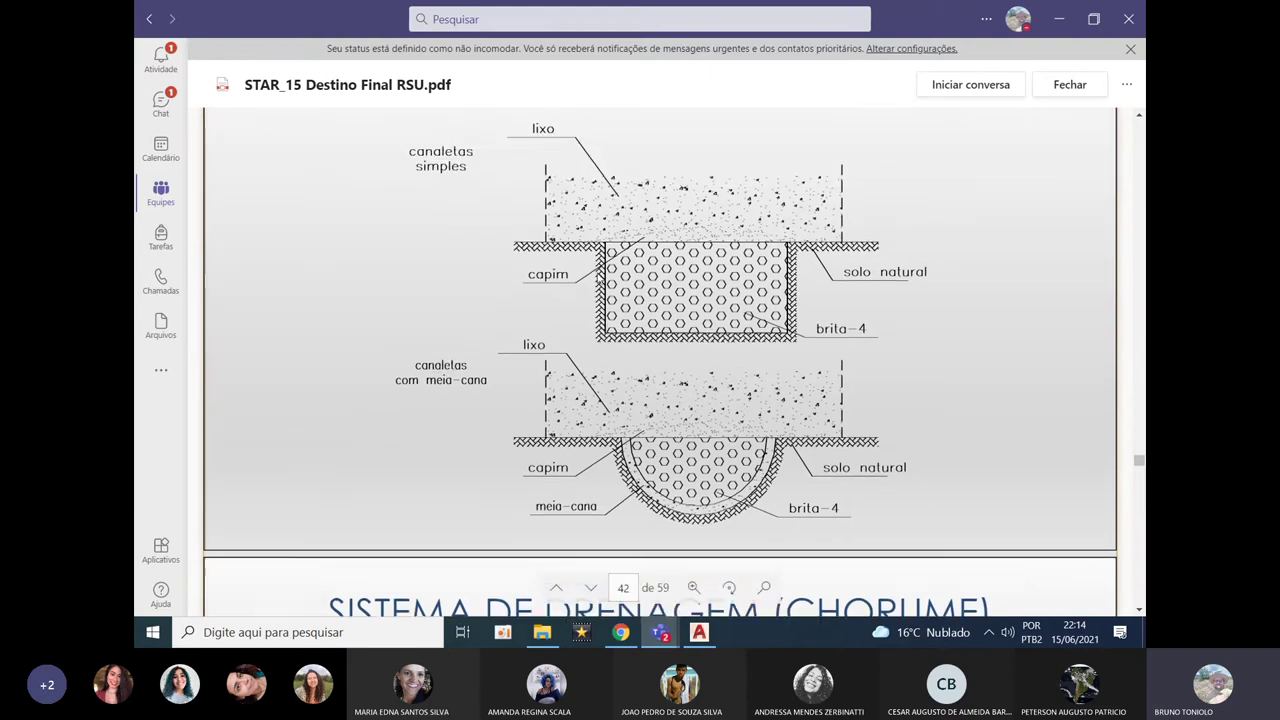
scroll(650, 312, "down", 1)
scroll(655, 316, "up", 3)
scroll(655, 316, "down", 3)
scroll(655, 316, "up", 3)
scroll(607, 276, "up", 3)
scroll(607, 276, "down", 5)
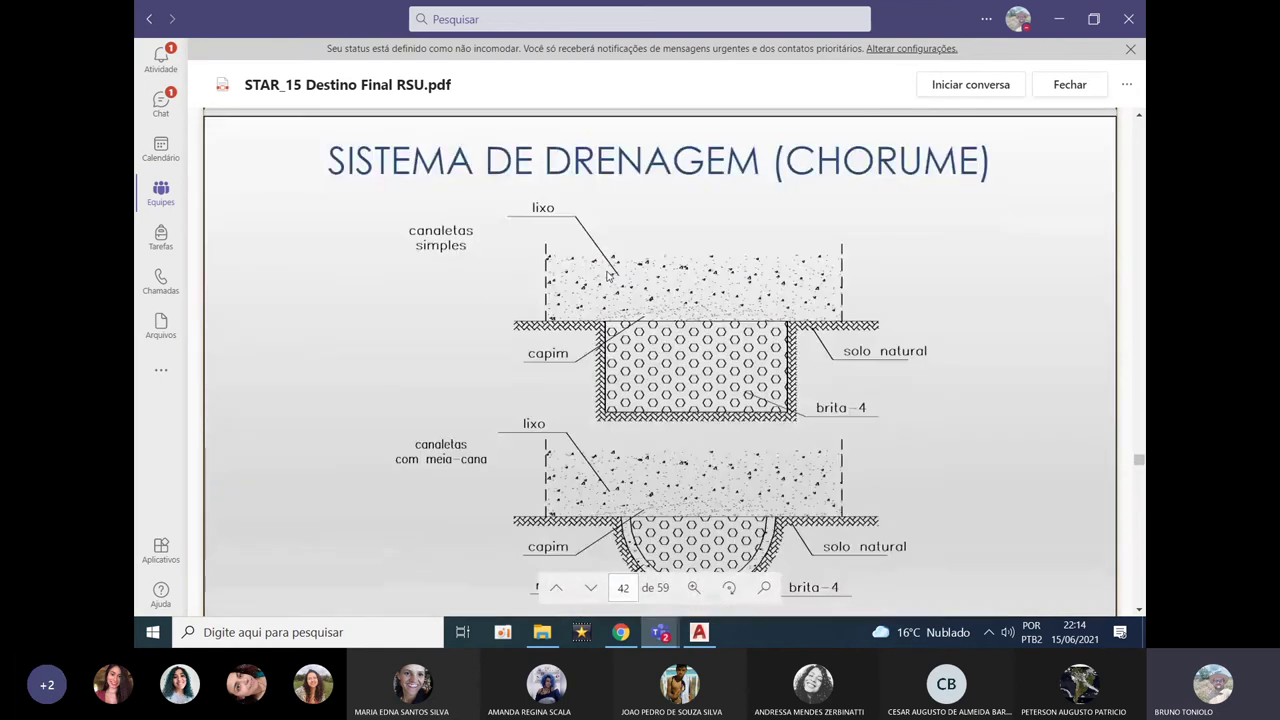
scroll(600, 288, "down", 2)
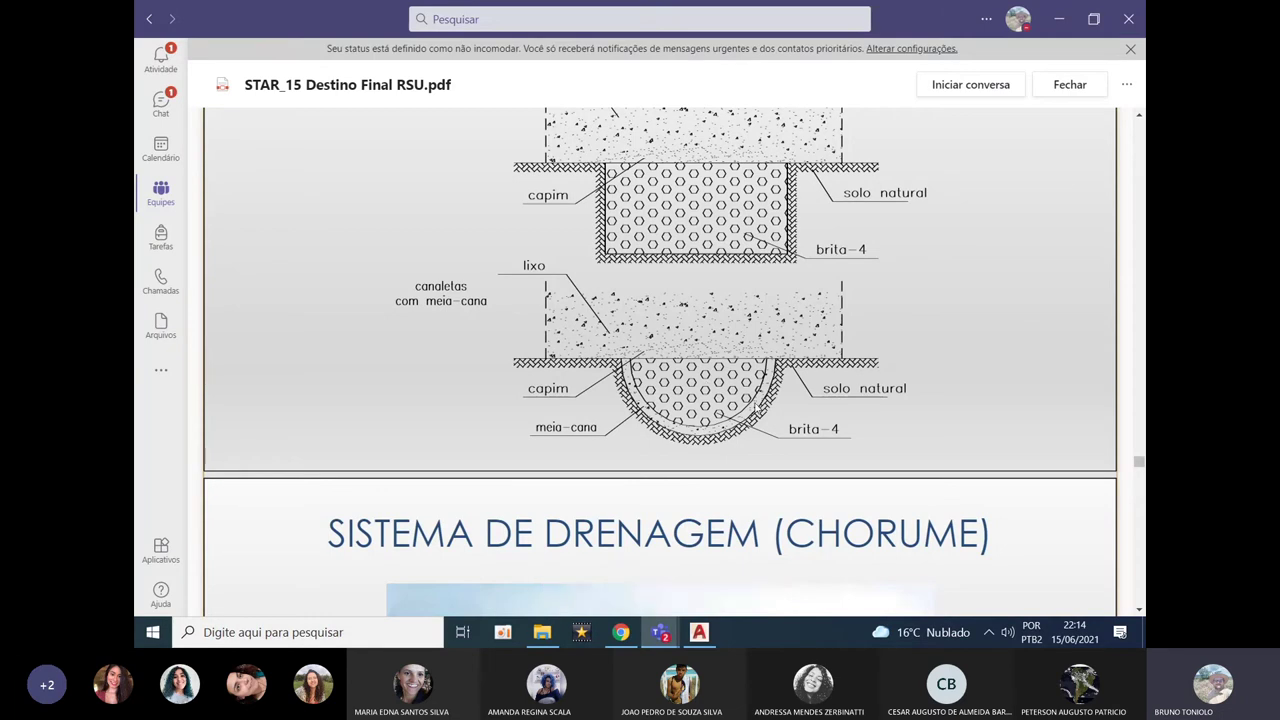
scroll(729, 391, "down", 5)
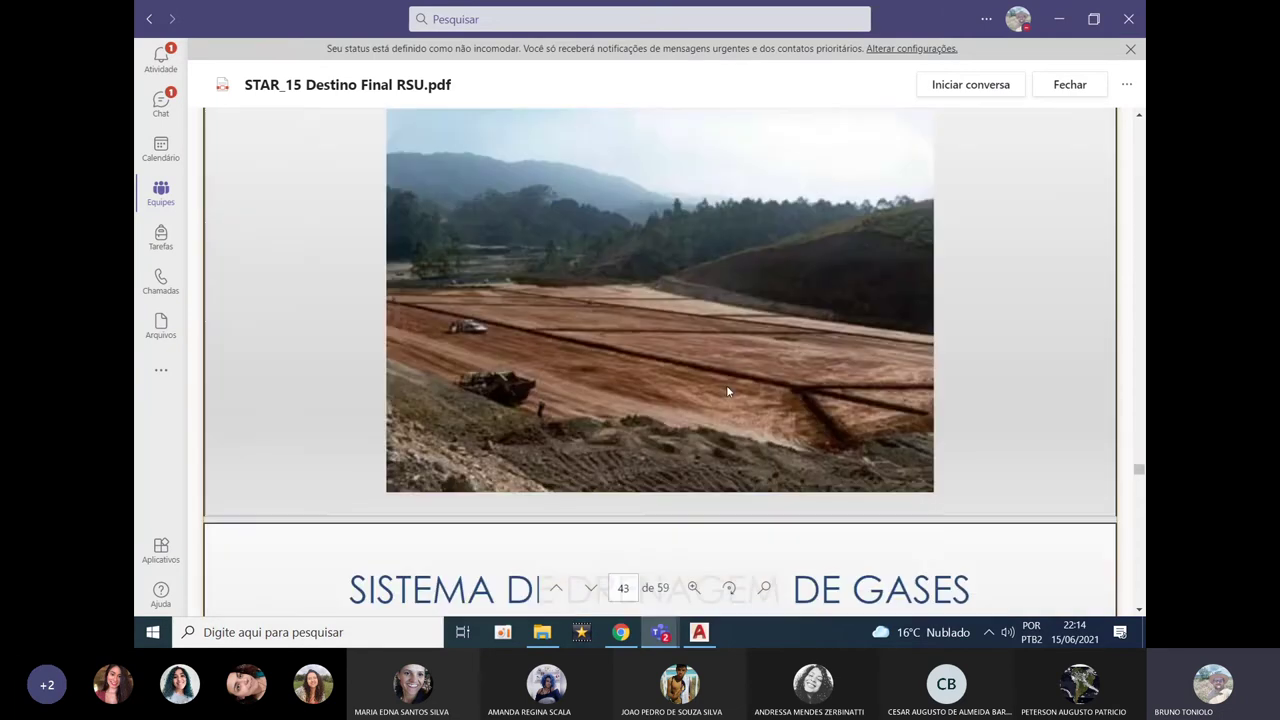
scroll(728, 331, "up", 4)
scroll(728, 331, "down", 10)
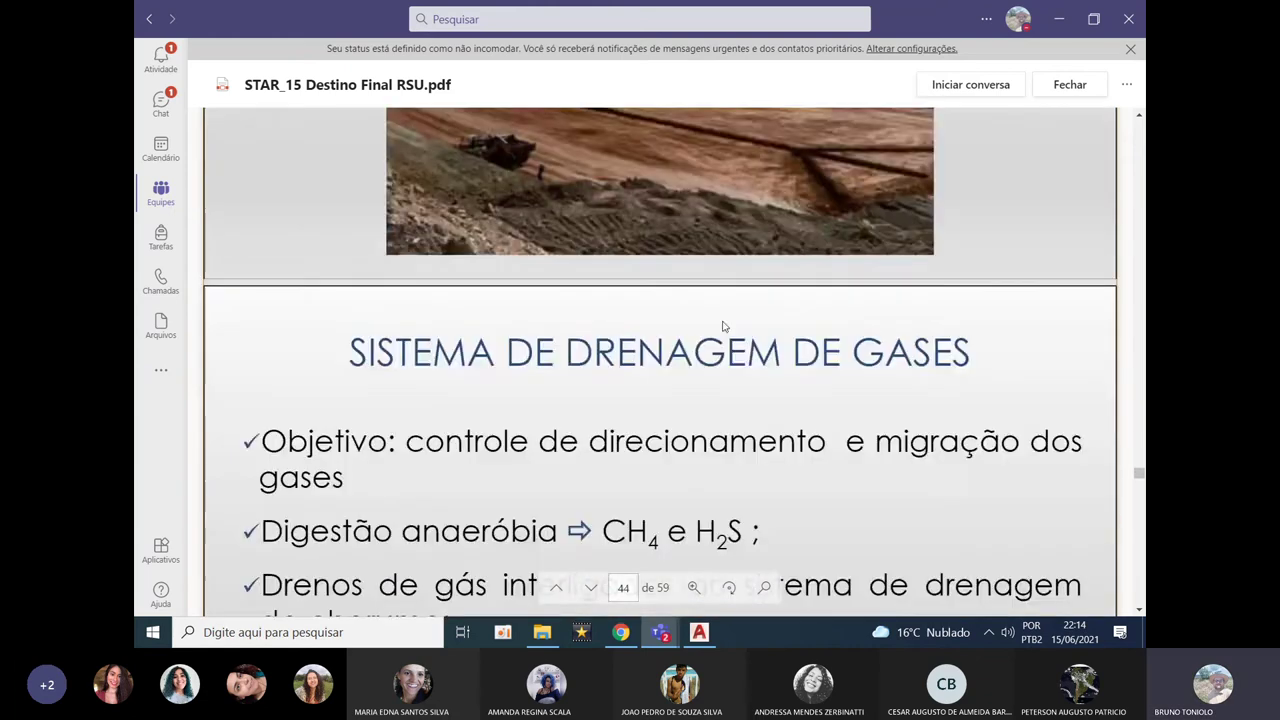
scroll(700, 310, "up", 10)
scroll(705, 300, "up", 4)
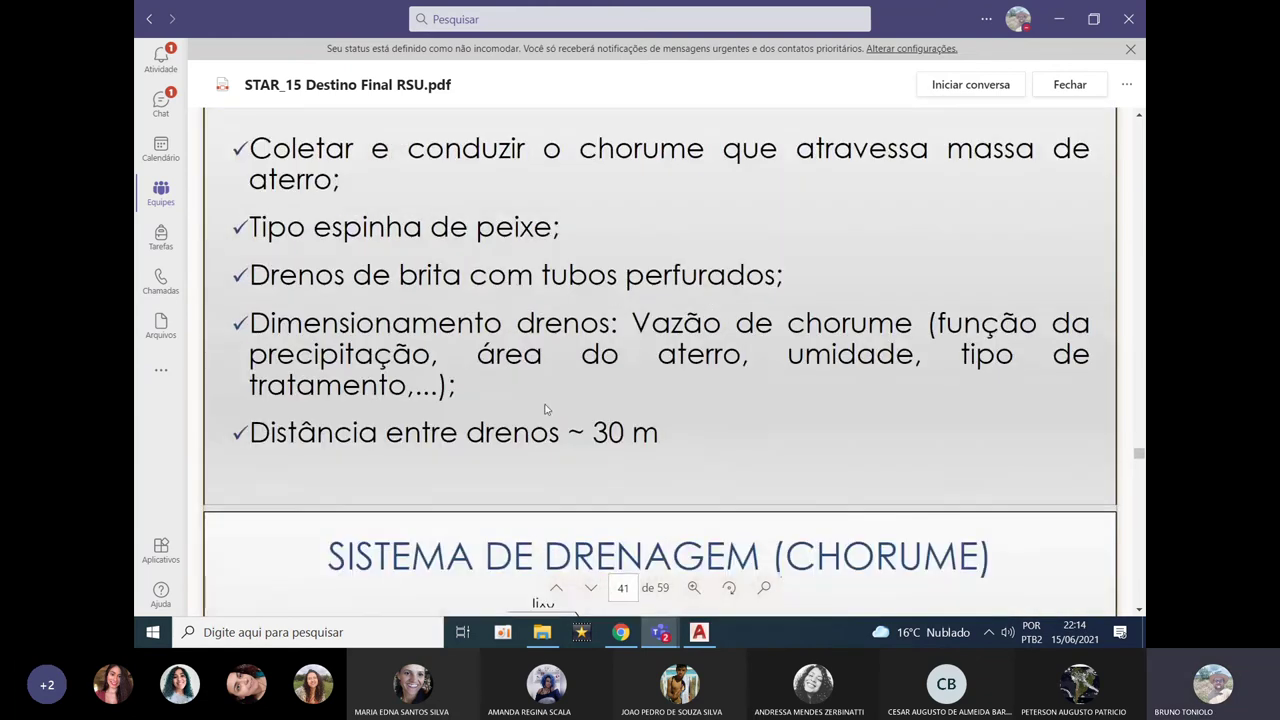
Compare the herringbone drainage plan in AutoCAD with the drain photo on page 43 of the Teams PDF.
left_click(697, 634)
scroll(658, 315, "down", 5)
middle_click_drag(508, 326, 961, 328)
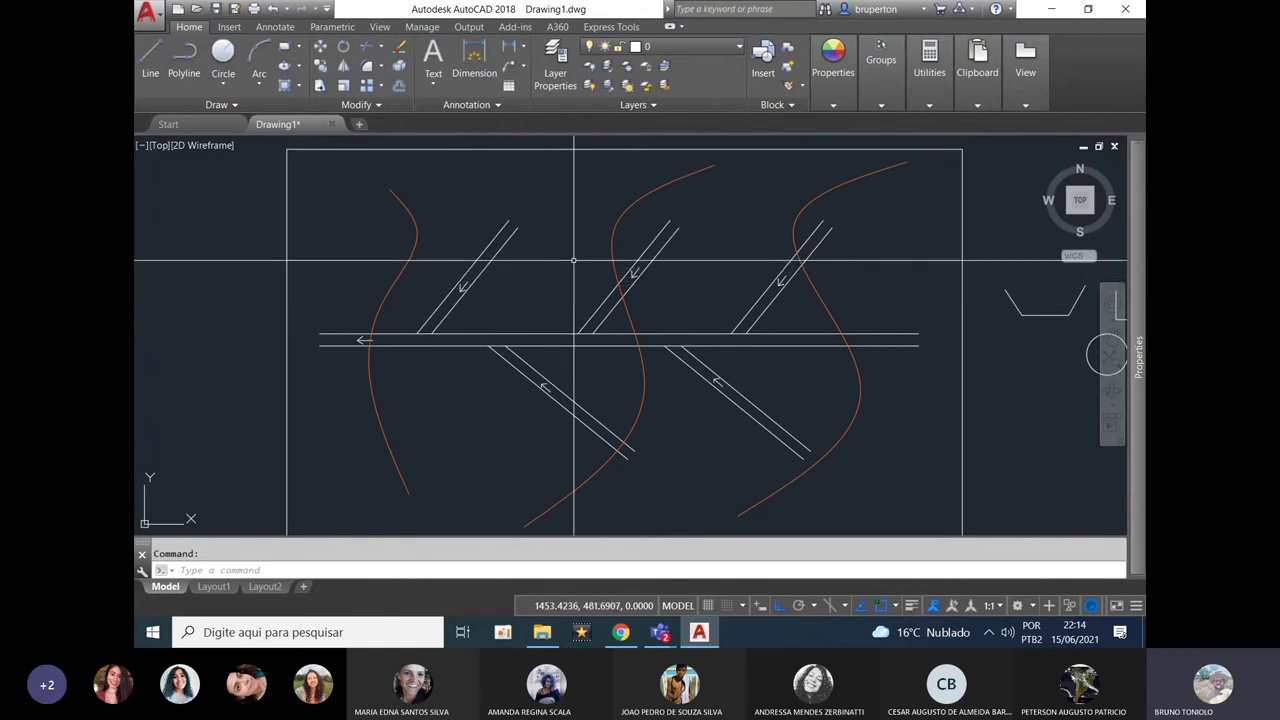
left_click(660, 632)
scroll(652, 358, "down", 5)
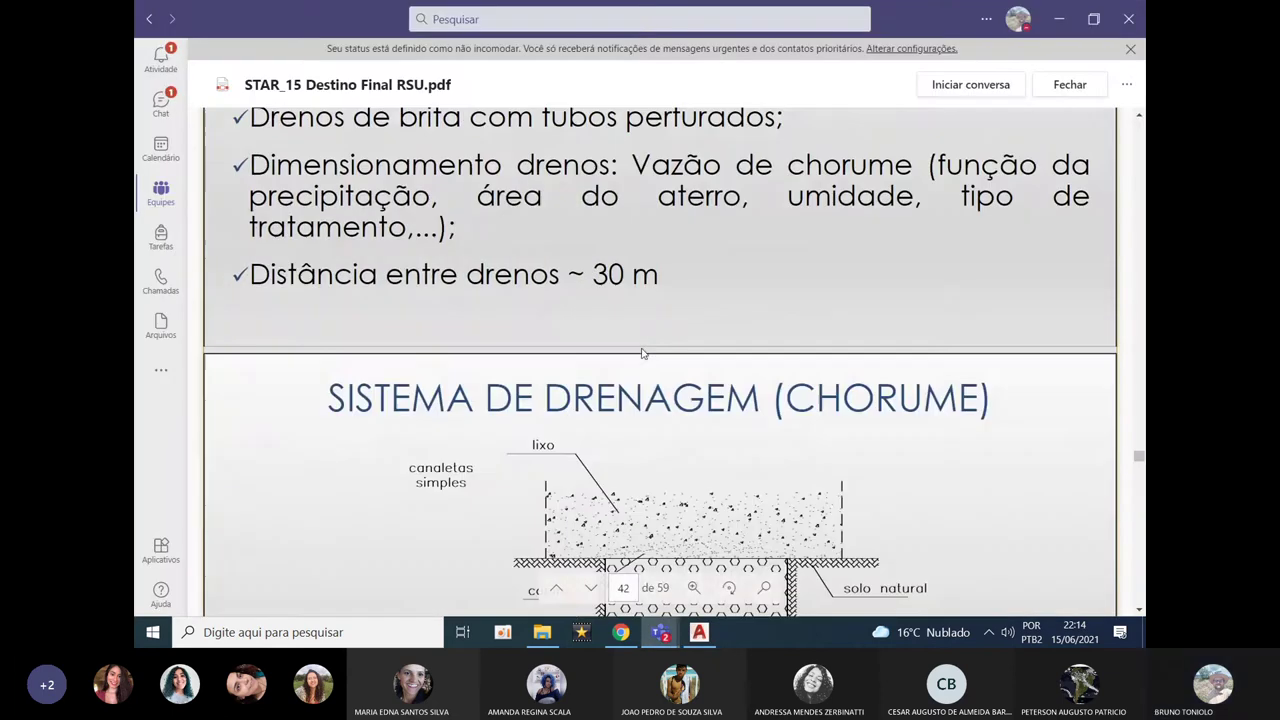
scroll(644, 340, "down", 10)
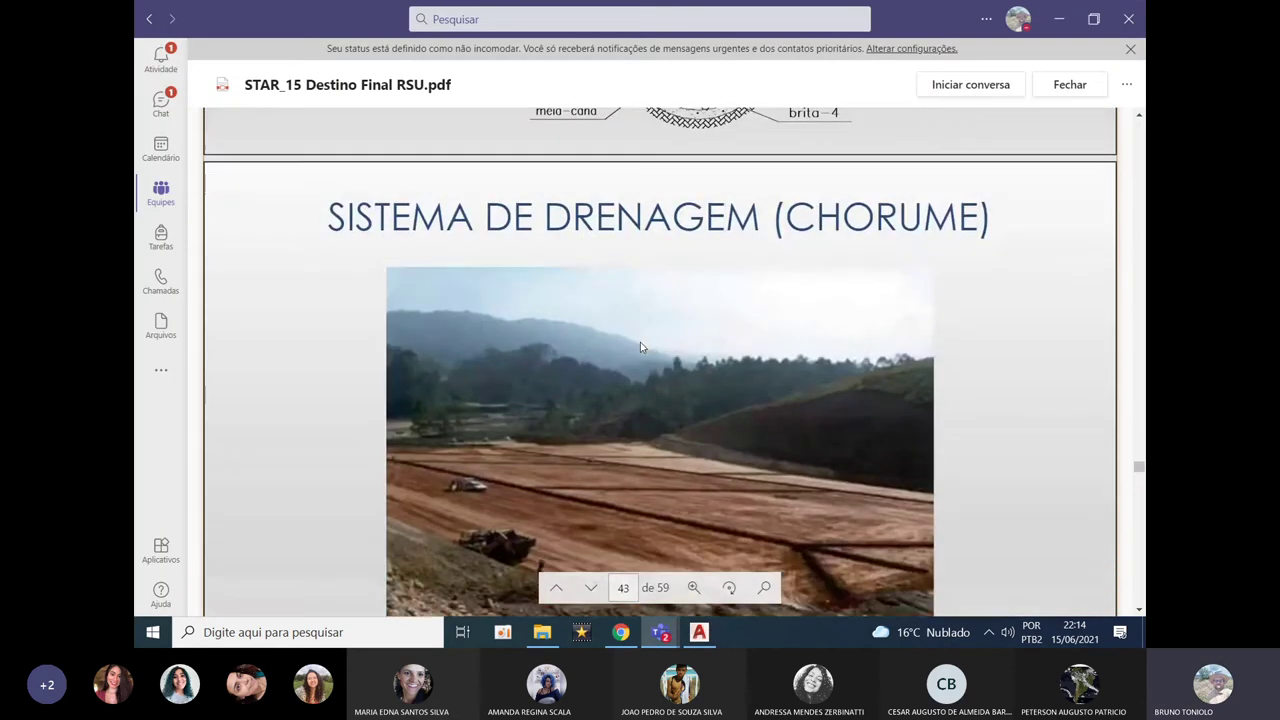
scroll(620, 285, "up", 2)
scroll(590, 280, "down", 2)
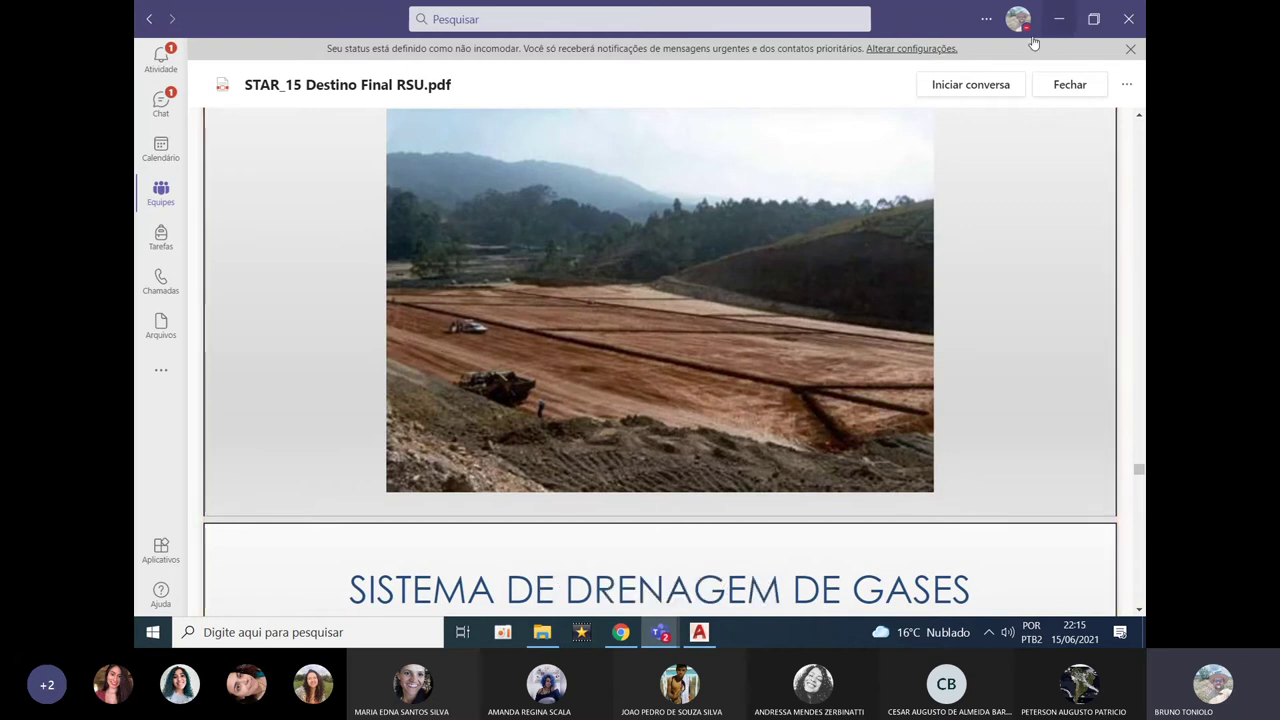
Switch to AutoCAD and draw a polyline with a long horizontal base, an inclined slope and a short bench in the empty area beside the drain sections.
left_click(1058, 18)
mouse_move(660, 632)
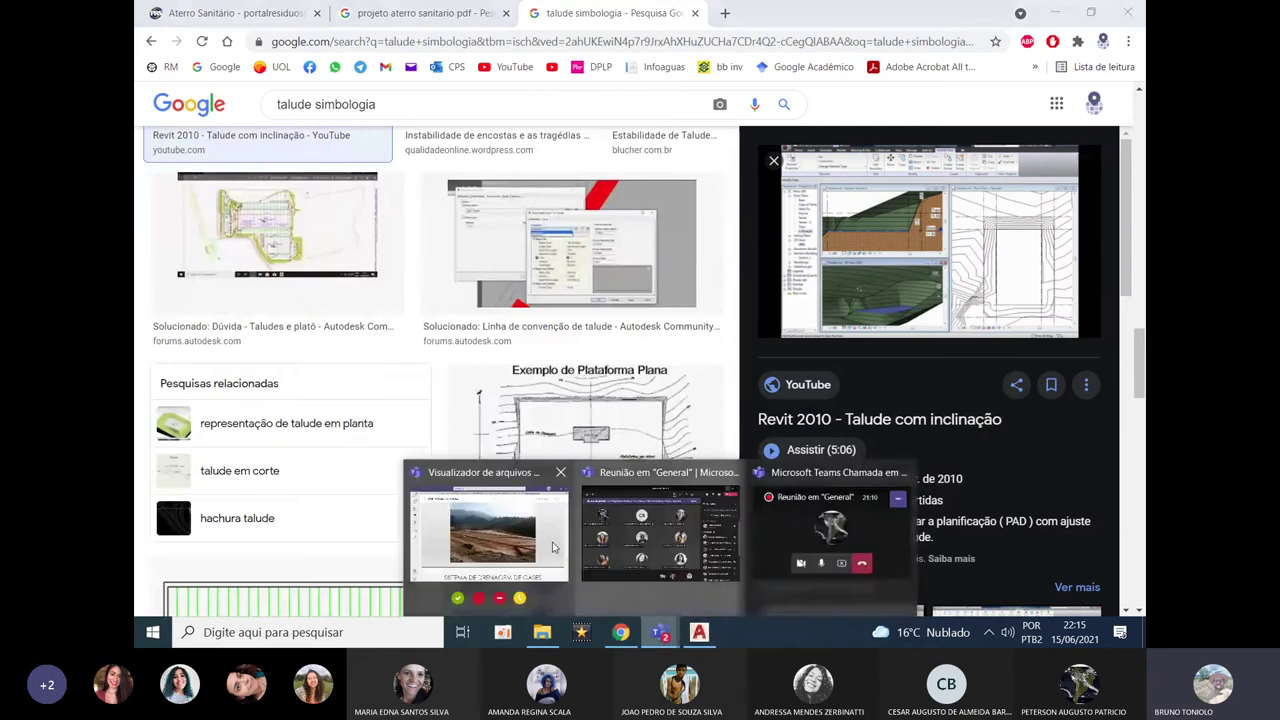
left_click(699, 632)
type("pl")
key("Return")
left_click(534, 364)
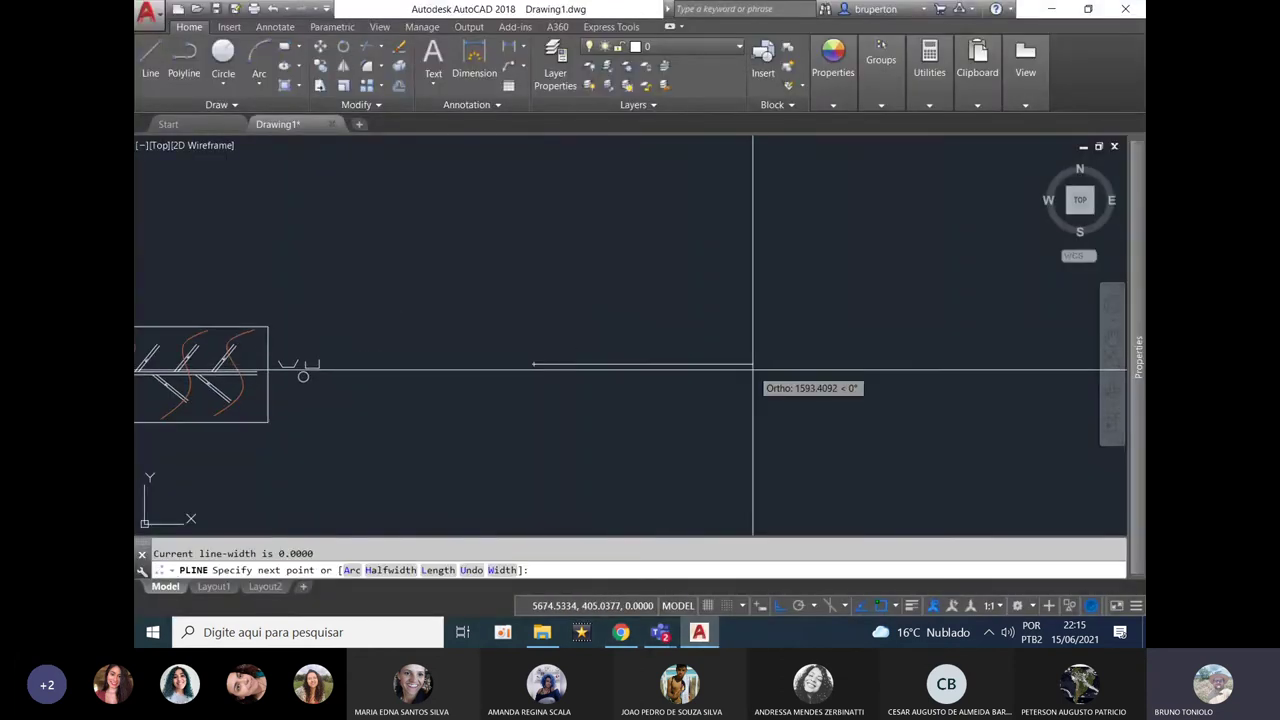
left_click(794, 364)
key("F8")
key("F8")
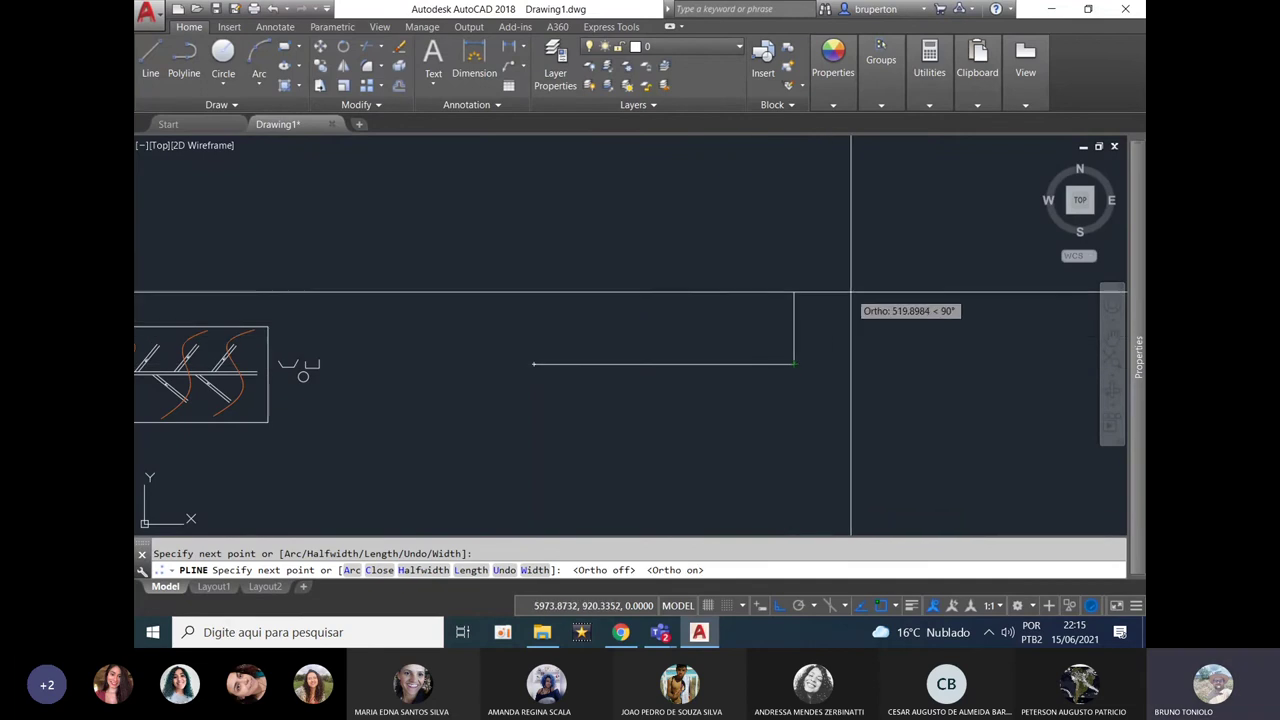
key("F8")
left_click(837, 305)
scroll(862, 308, "up", 2)
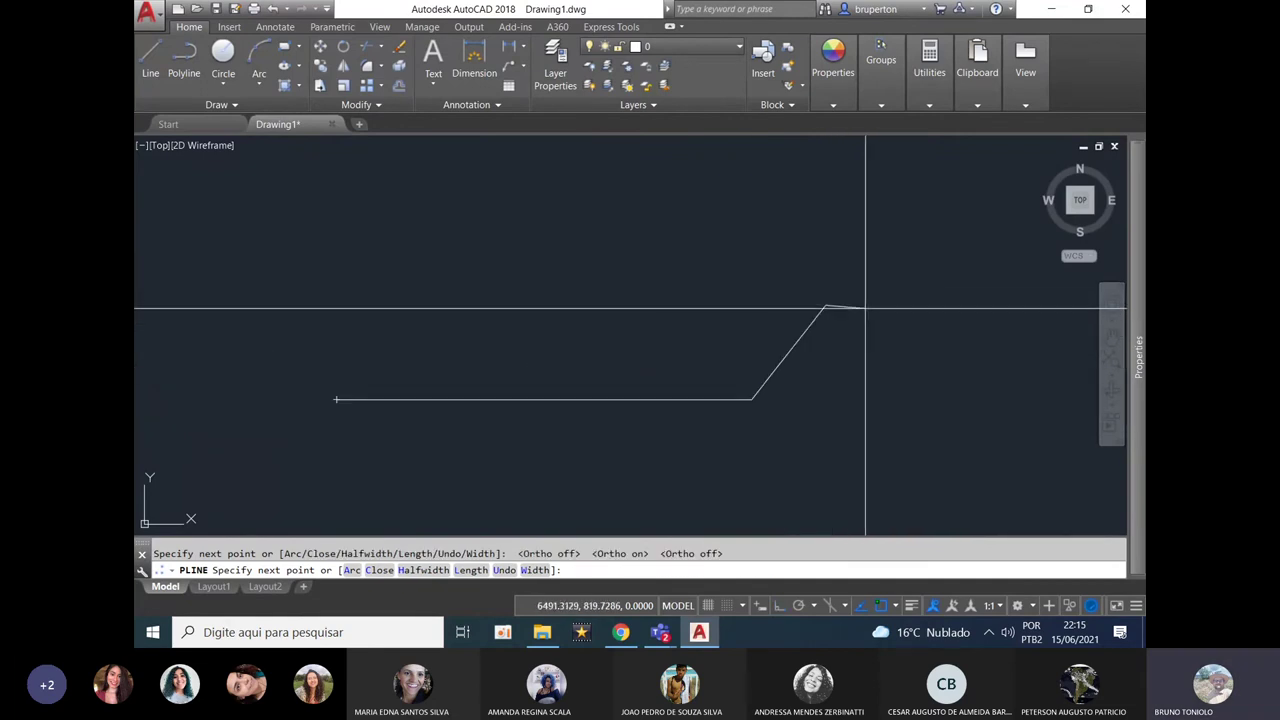
key("F8")
left_click(866, 306)
key("Return")
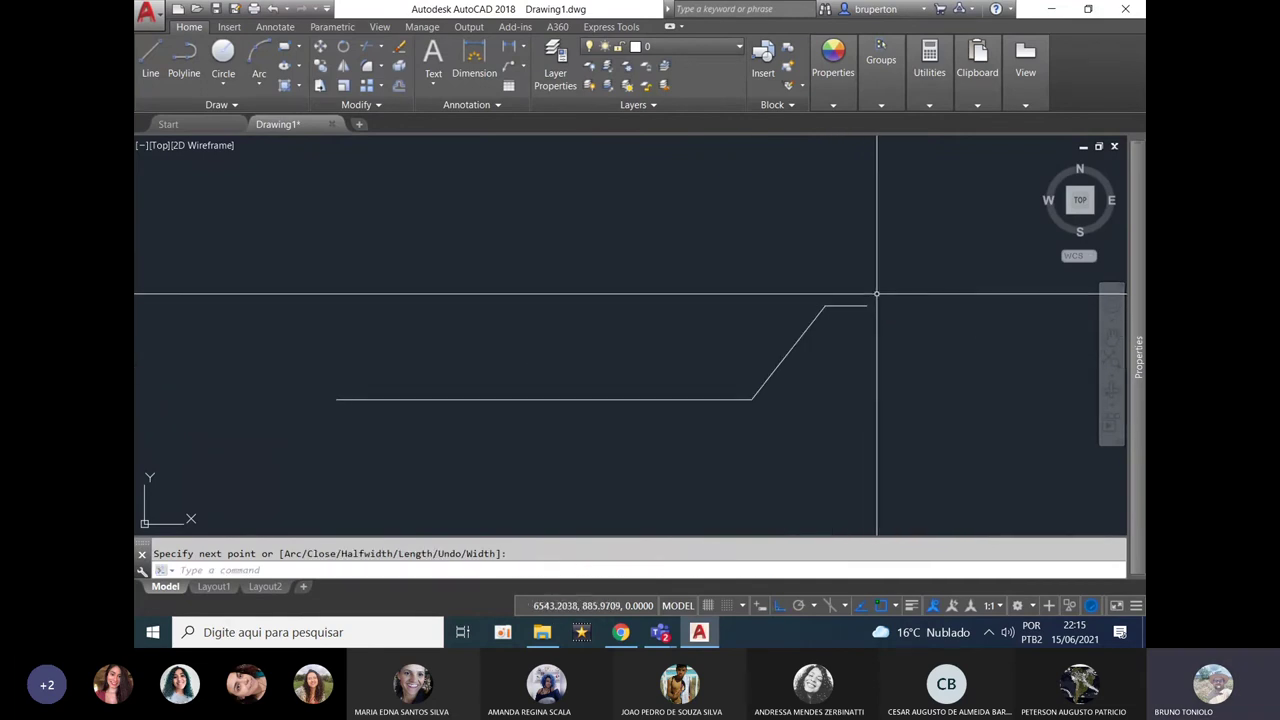
Continue the profile from the bench's end with a polyline forming a second, shorter slope and a horizontal bench.
key("Return")
left_click(872, 303)
scroll(890, 284, "up", 2)
key("F8")
left_click(894, 276)
middle_click_drag(947, 265, 860, 283)
left_click(866, 289)
key("Return")
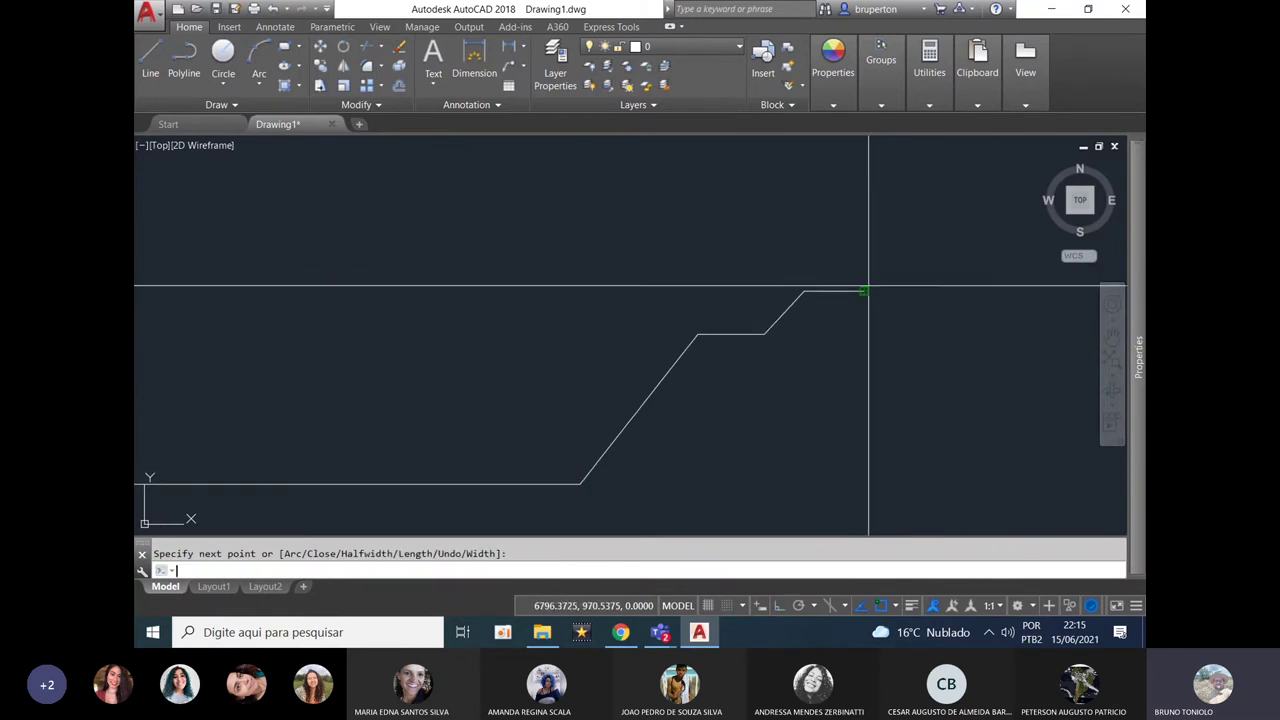
Add a third slope and bench to the stepped profile with another polyline from the second bench's end.
key("Return")
left_click(866, 290)
left_click(894, 257)
left_click(957, 252)
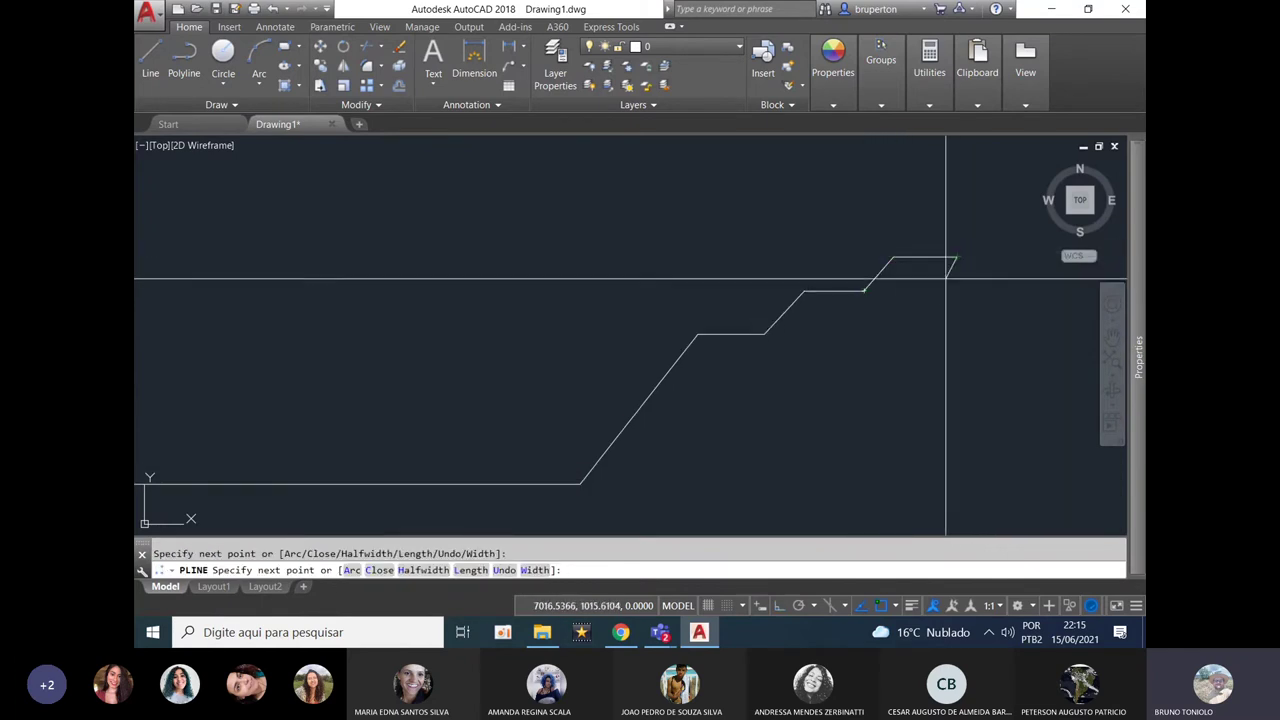
key("Escape")
Explode the stepped profile polylines into separate segments.
scroll(953, 315, "down", 4)
left_click(953, 315)
left_click(863, 295)
left_click(875, 352)
left_click(812, 306)
type("x")
key("Return")
Mirror the stepped slope about a vertical axis through the base line's midpoint, keeping the original.
left_click(945, 345)
left_click(828, 266)
type("mi")
key("Return")
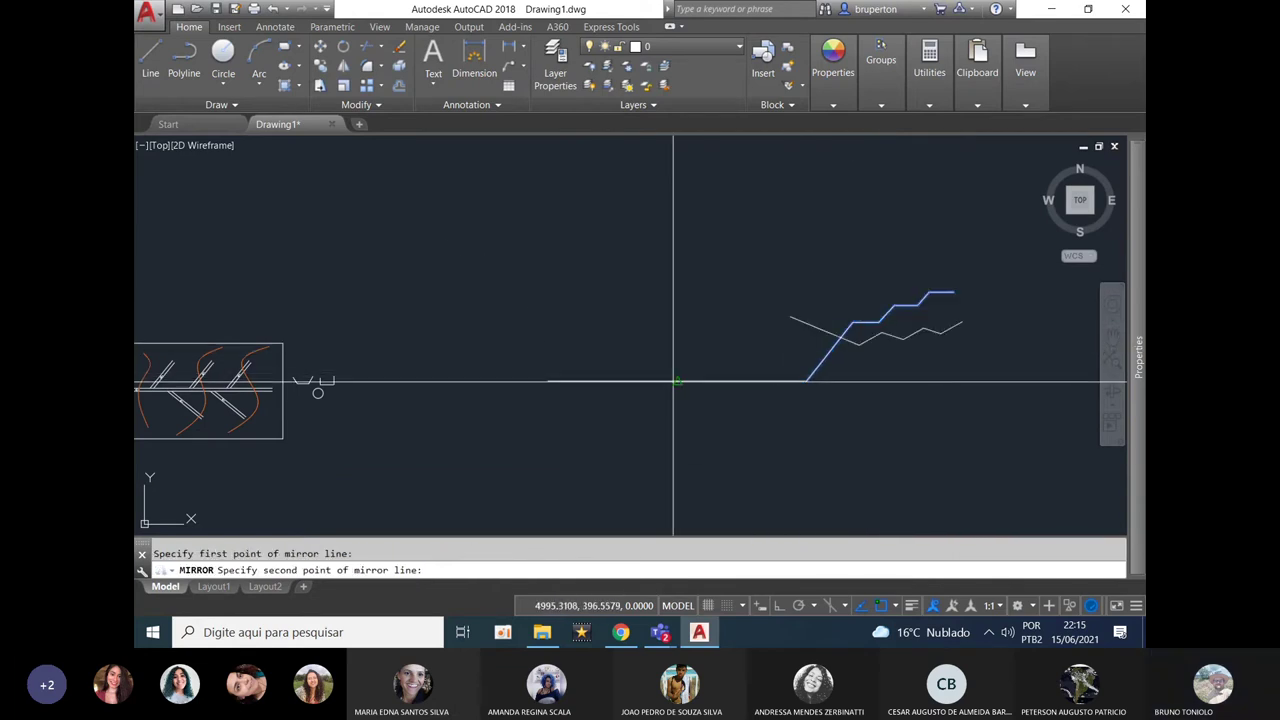
key("F8")
left_click(684, 474)
type("n")
key("Return")
Draw an irregular ground surface polyline outward from the upper end of the original stepped slope.
middle_click_drag(676, 435, 504, 438)
middle_click_drag(685, 364, 567, 386)
type("pl")
key("Return")
left_click(661, 318)
scroll(668, 320, "up", 3)
left_click(679, 303)
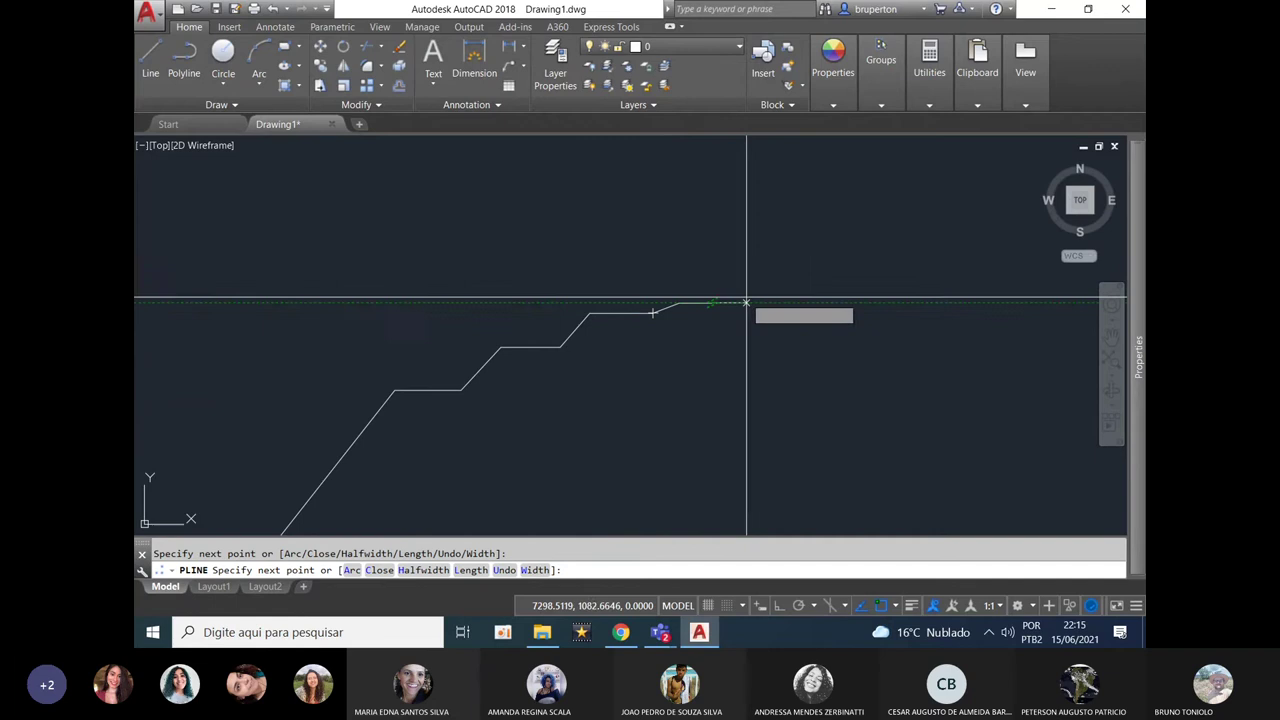
left_click(912, 303)
left_click(930, 318)
left_click(992, 288)
left_click(1036, 328)
key("Return")
scroll(946, 305, "down", 3)
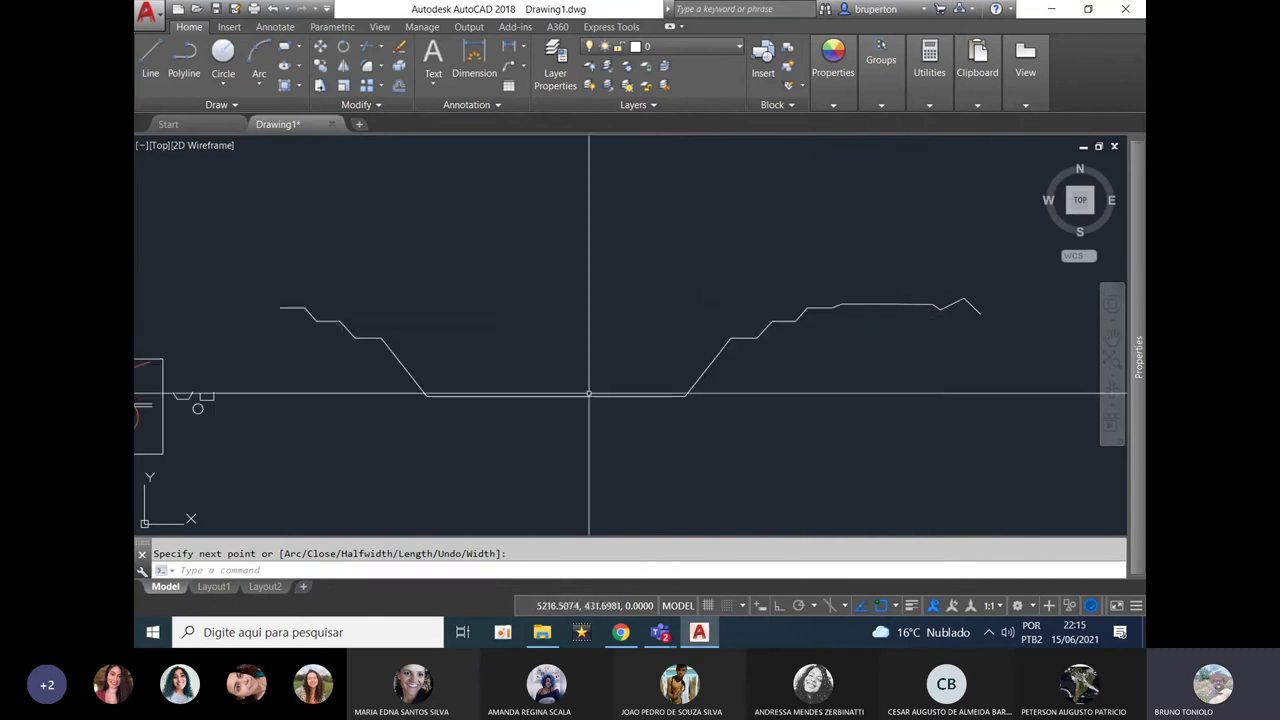
left_click(1019, 340)
left_click(834, 274)
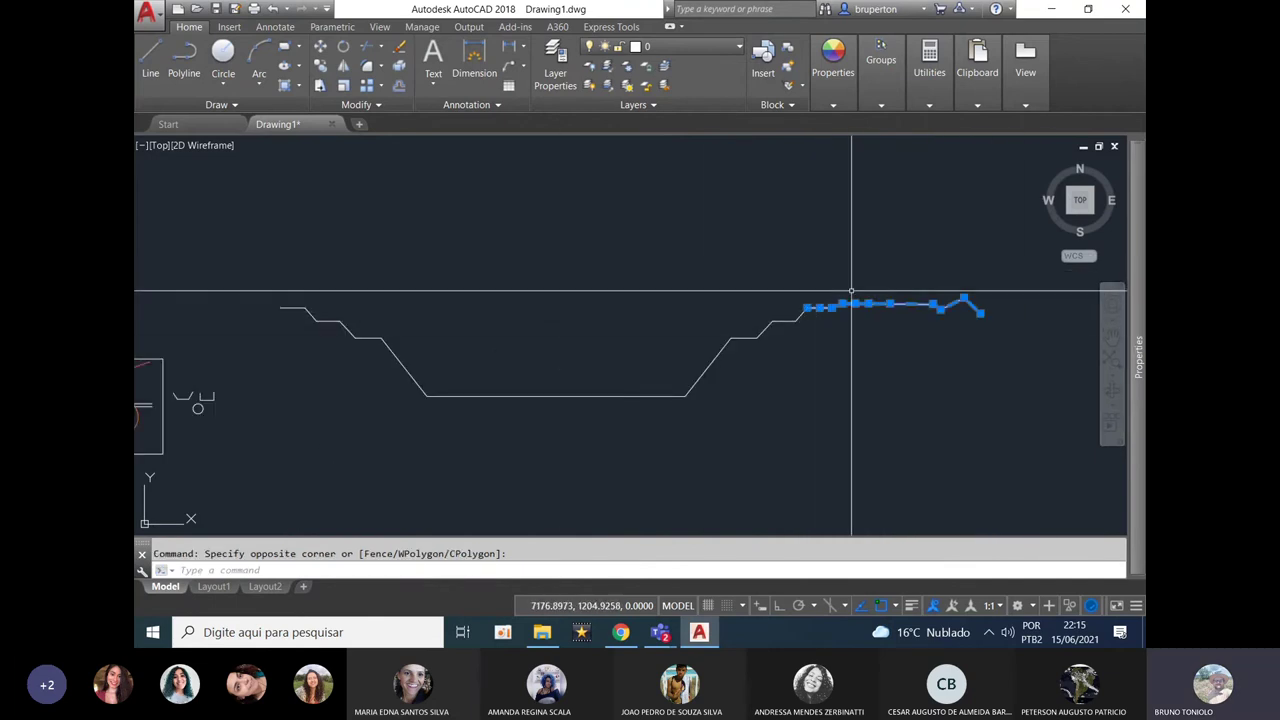
key("Escape")
Mirror the ground surface polyline about the vertical axis through the base's midpoint, keeping the original.
left_click(1014, 344)
left_click(850, 270)
type("mi")
key("Return")
left_click(557, 395)
middle_click_drag(548, 500, 590, 488)
left_click(590, 488)
type("n")
key("Return")
scroll(552, 388, "up", 2)
left_click(528, 384)
key("Escape")
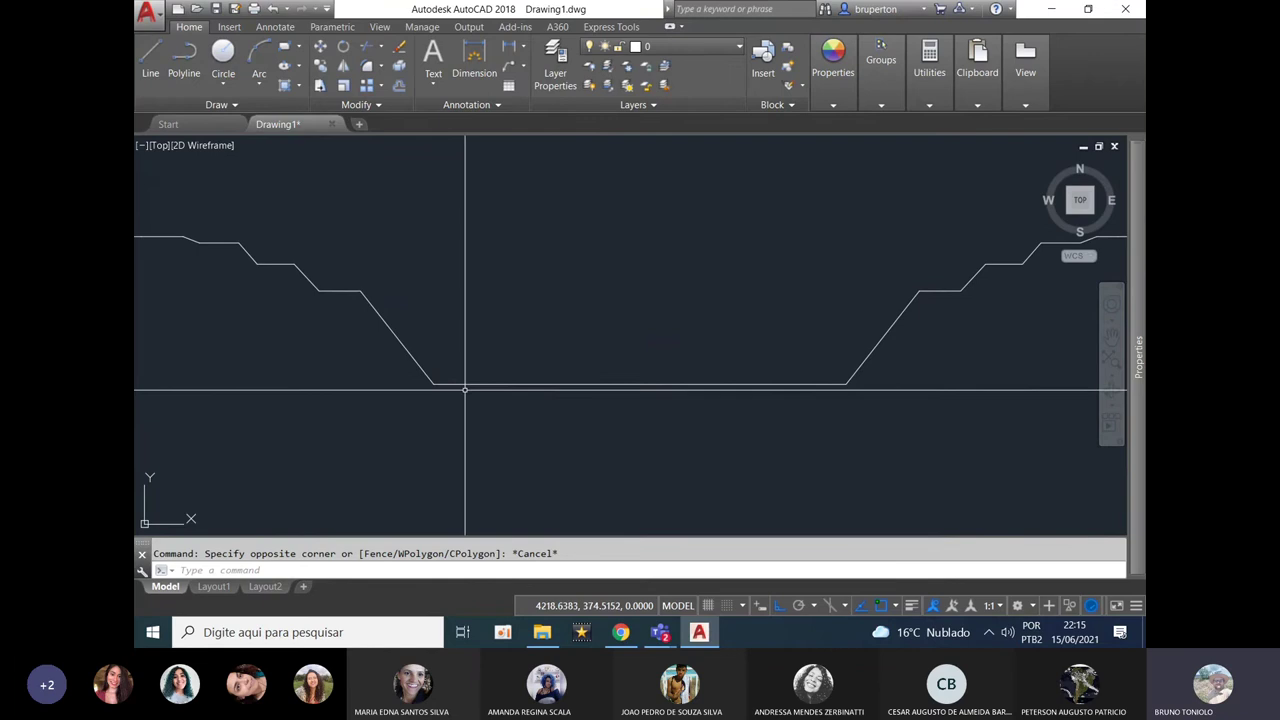
left_click(487, 389)
left_click(498, 384)
left_click(524, 378)
left_click(634, 380)
scroll(634, 382, "up", 2)
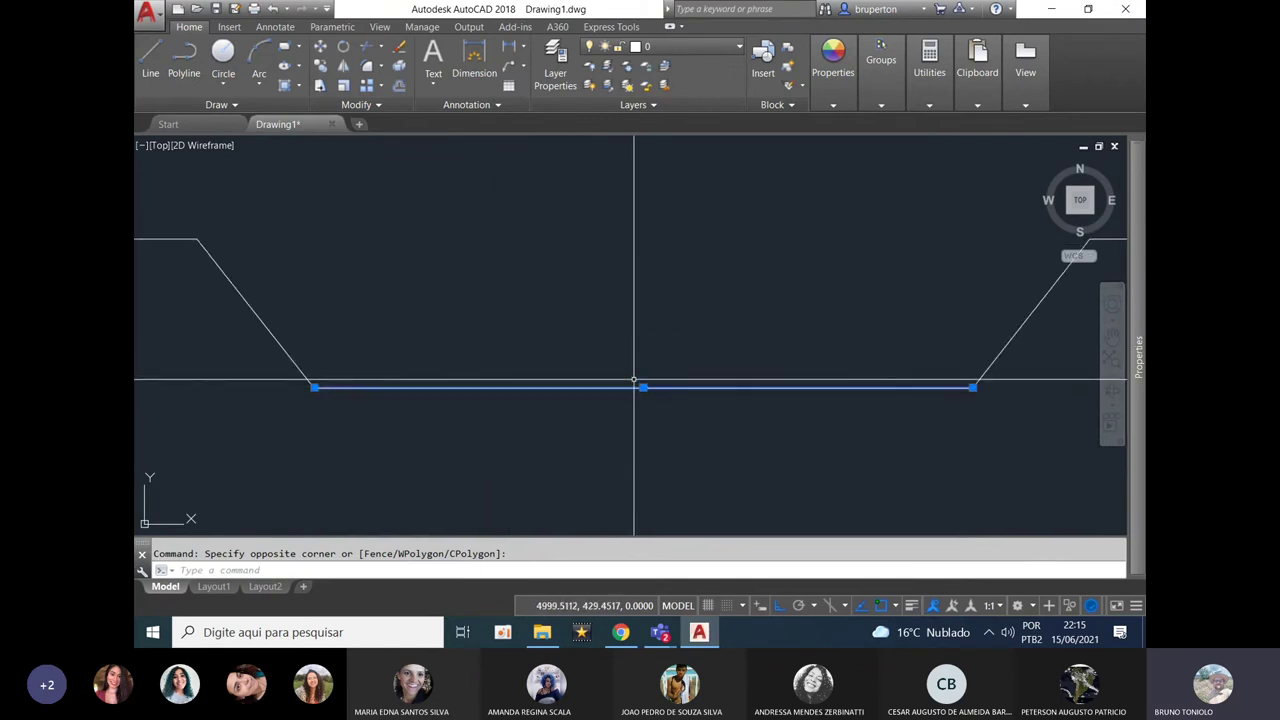
key("Escape")
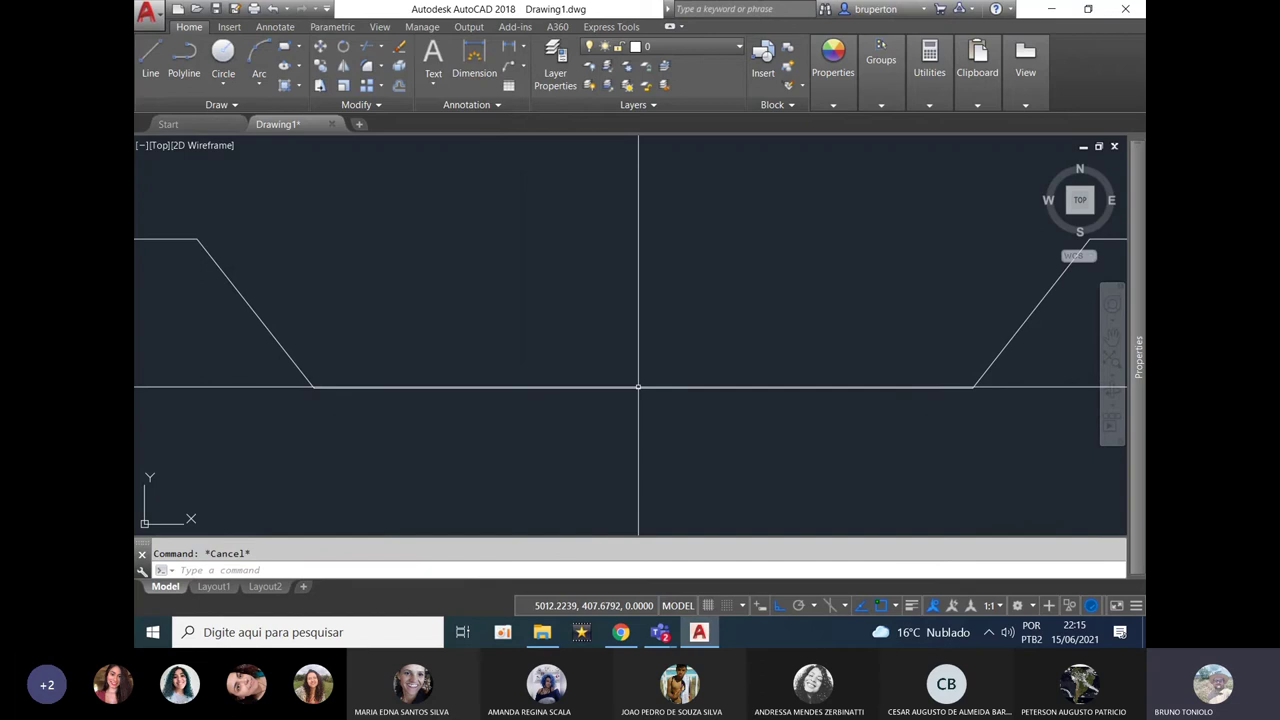
Break the landfill's horizontal base line into two pieces at its midpoint.
type("br")
key("Return")
left_click(638, 387)
type("f")
key("Return")
left_click(643, 387)
left_click(643, 387)
scroll(638, 385, "up", 2)
Stretch the base's shared midpoint vertically downward so both halves slope towards the centre.
left_click(630, 379)
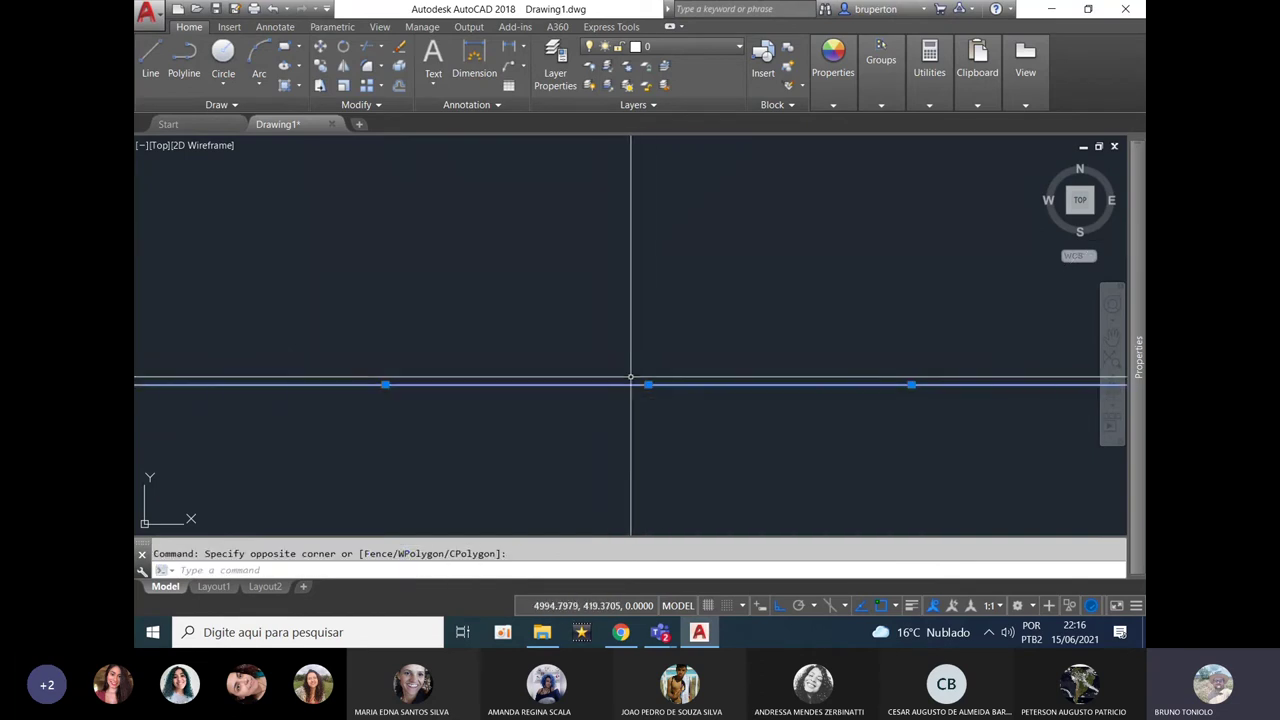
left_click(641, 388)
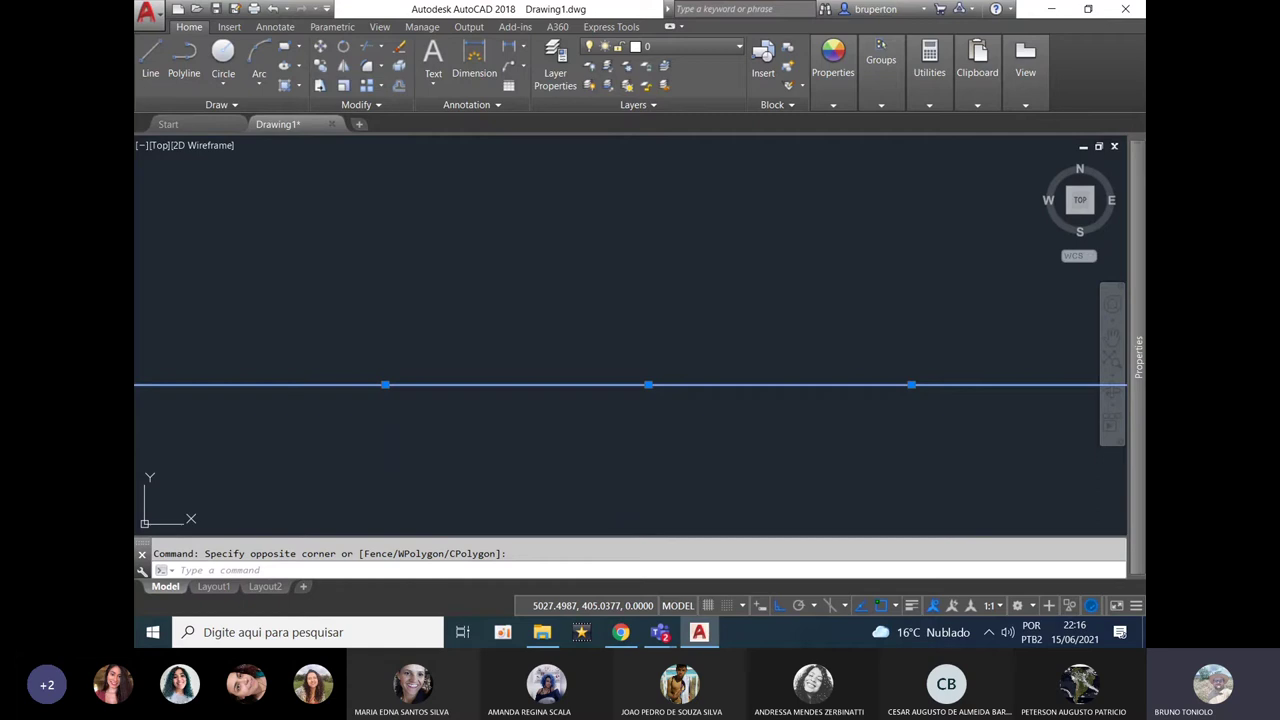
left_click(648, 384)
scroll(651, 416, "down", 3)
key("F8")
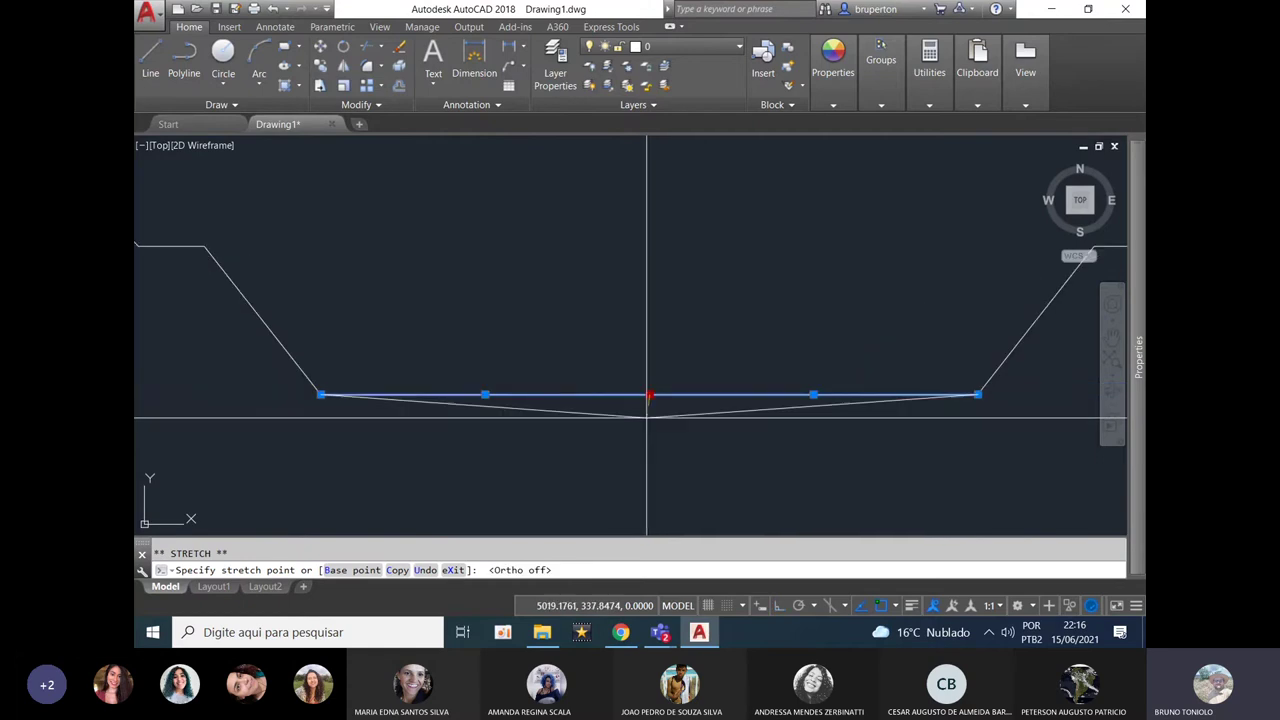
key("F8")
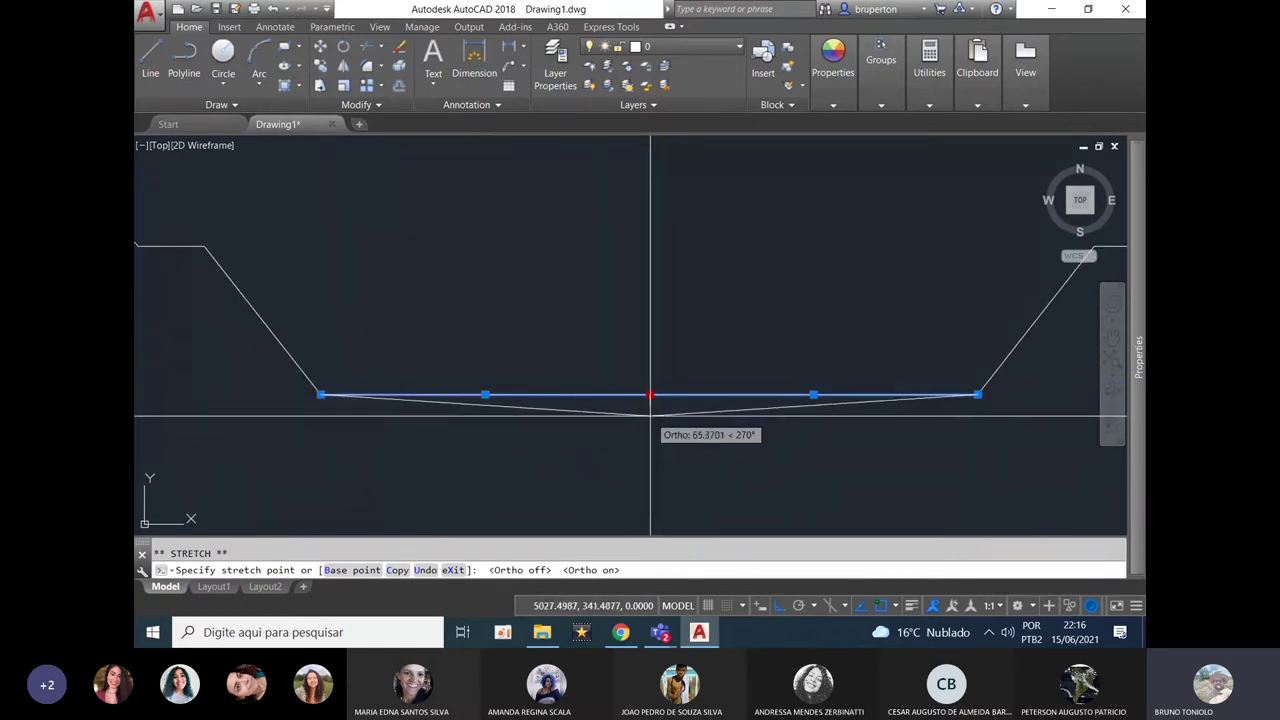
left_click(650, 410)
key("Escape")
scroll(652, 395, "up", 3)
type("break")
key("Return")
key("Escape")
Draw a small circle centred on the low point of the landfill base for the drain.
type("c")
key("Return")
left_click(656, 371)
left_click(641, 410)
key("Escape")
Trim the drain circle above the base lines to leave a half-round channel below the low point.
type("tr")
key("Return")
key("Return")
left_click(745, 351)
left_click(603, 340)
key("Return")
scroll(646, 412, "down", 4)
scroll(617, 454, "down", 2)
key("Escape")
Draw three horizontal polylines, one above another, across the lower part of the trench to represent layers.
type("pl")
key("Return")
left_click(372, 377)
key("Escape")
key("Return")
left_click(354, 355)
left_click(999, 353)
key("Return")
key("Return")
left_click(333, 331)
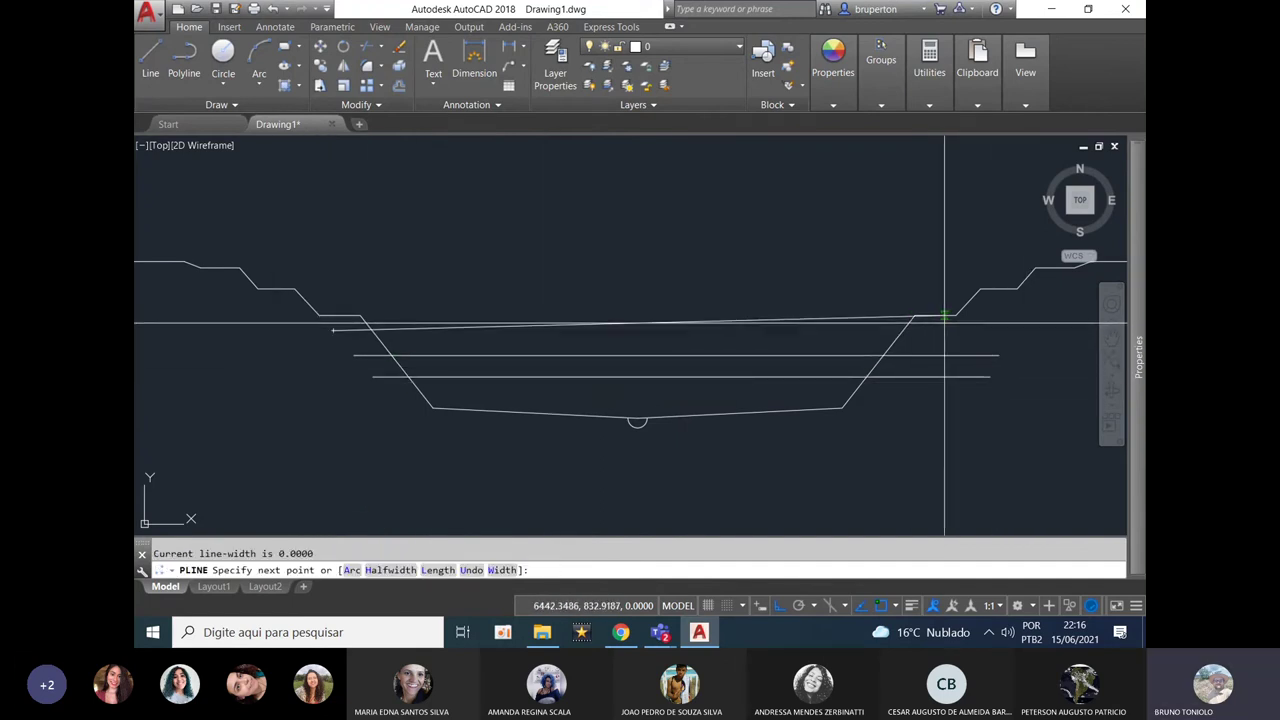
left_click(977, 346)
key("Return")
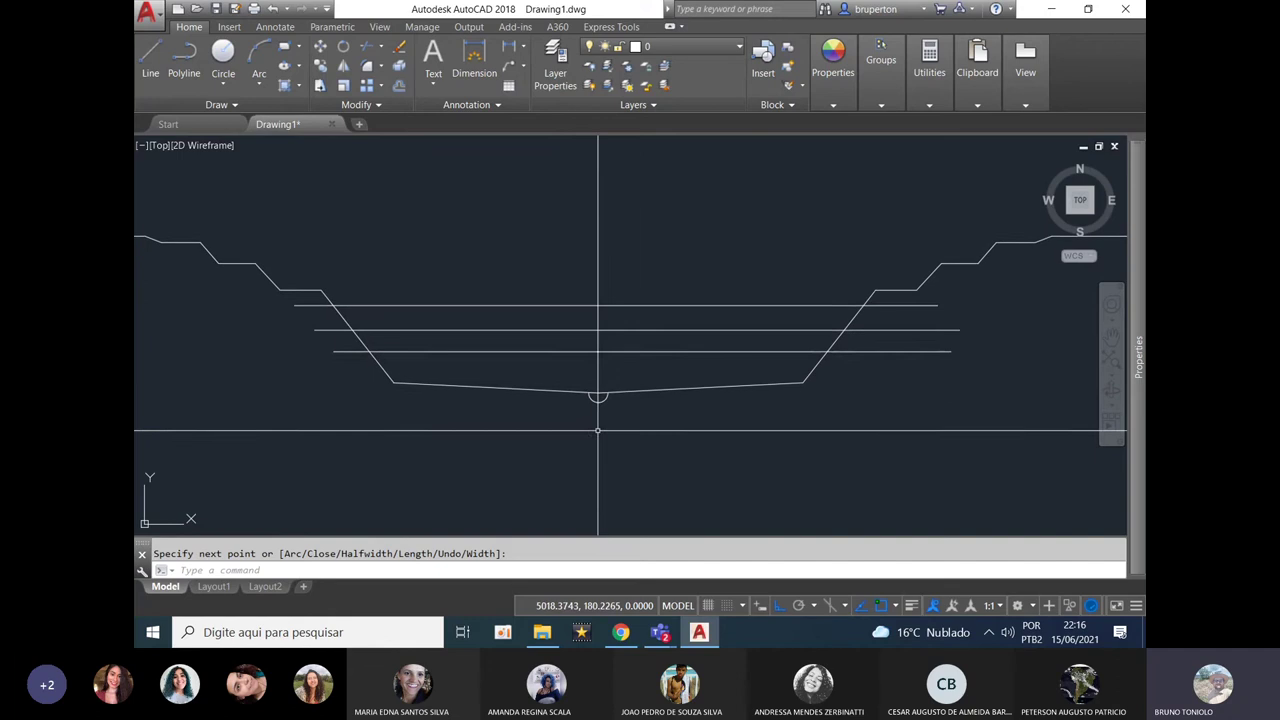
Draw a polyline from the left side of the half-round channel outward, just below and along the left base slope.
scroll(596, 440, "up", 2)
scroll(463, 394, "up", 1)
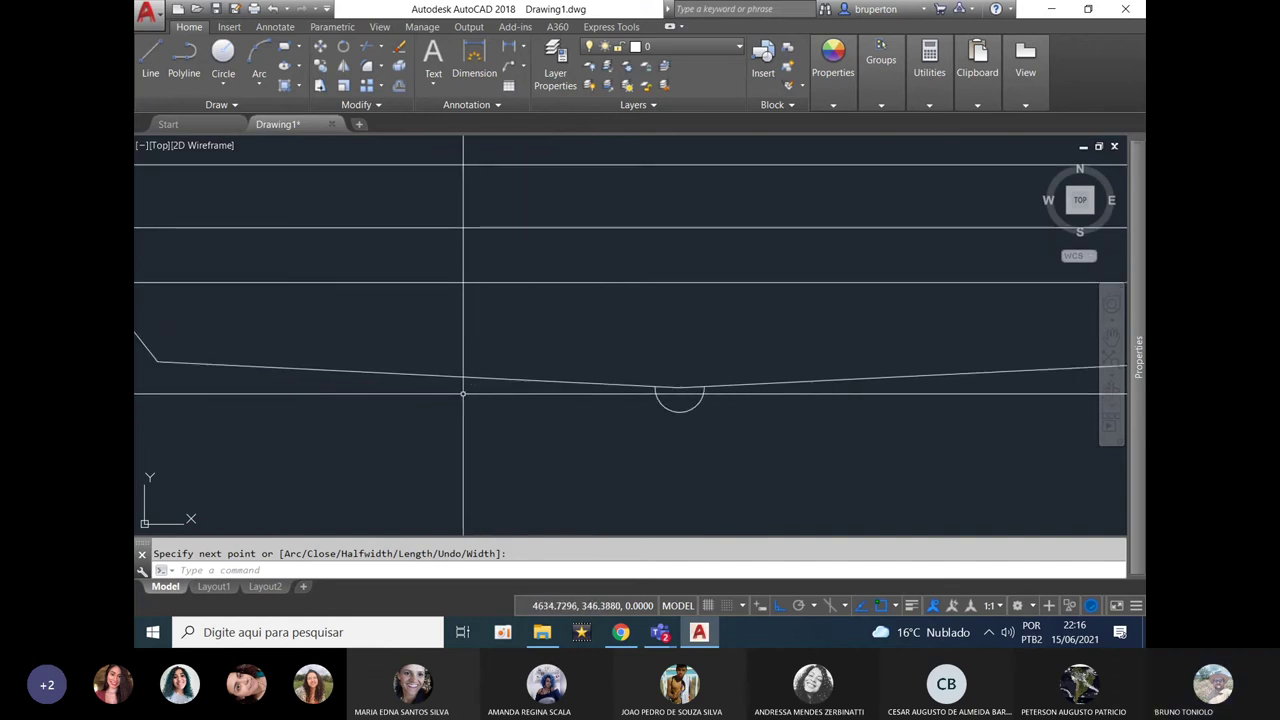
key("Return")
type("pl")
key("Return")
scroll(574, 420, "down", 1)
scroll(649, 435, "up", 3)
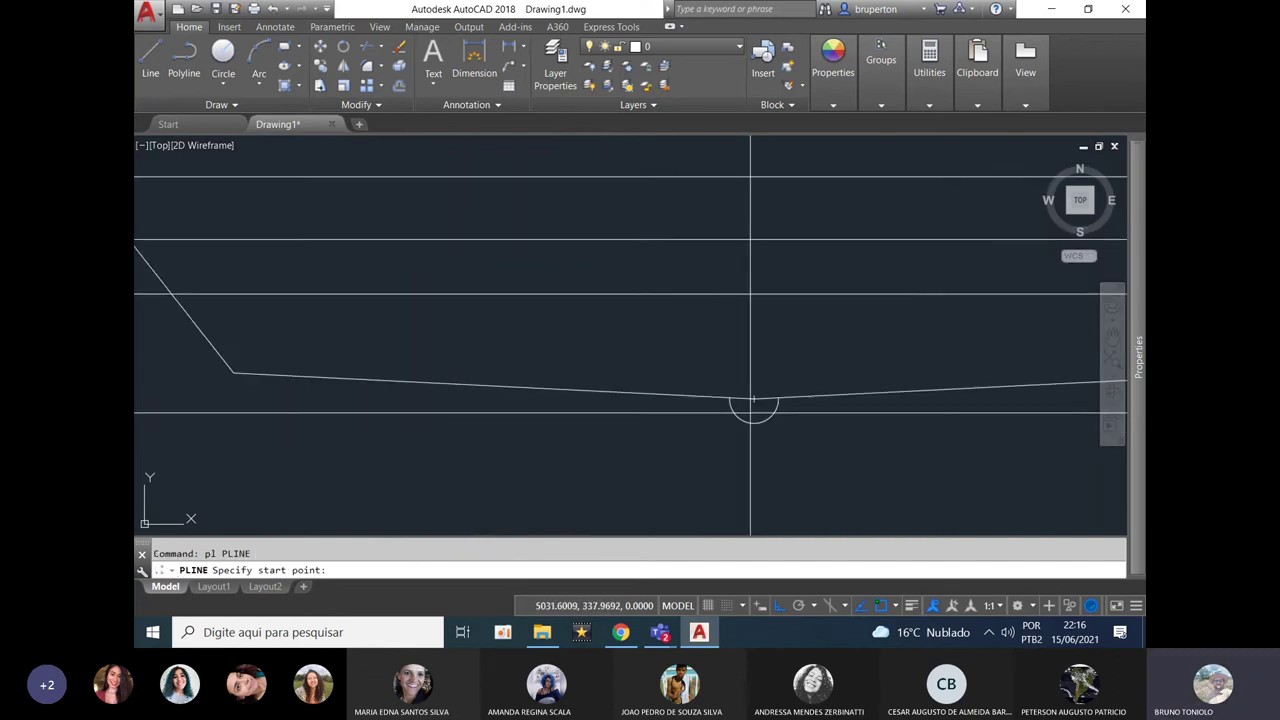
left_click(713, 410)
key("F8")
middle_click_drag(250, 398, 521, 398)
left_click(525, 394)
scroll(471, 407, "down", 2)
key("Return")
Draw a matching polyline from the right side of the half-round channel outward, just below the right base slope.
key("Return")
middle_click_drag(760, 405, 516, 415)
scroll(830, 410, "up", 2)
left_click(661, 448)
middle_click_drag(879, 439, 380, 444)
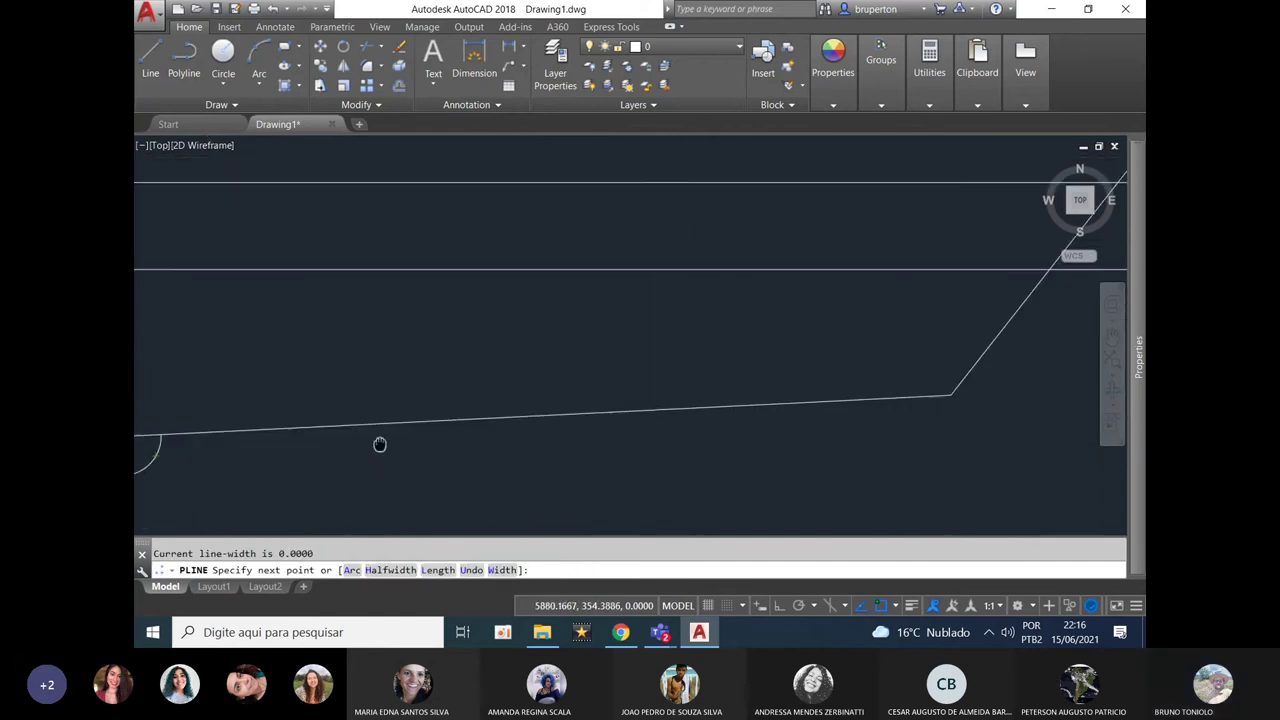
left_click(866, 417)
key("Escape")
Close the outer end of the drain outline with a short vertical polyline up to the landfill base.
scroll(646, 410, "down", 2)
key("Return")
left_click(348, 404)
left_click(348, 398)
key("Return")
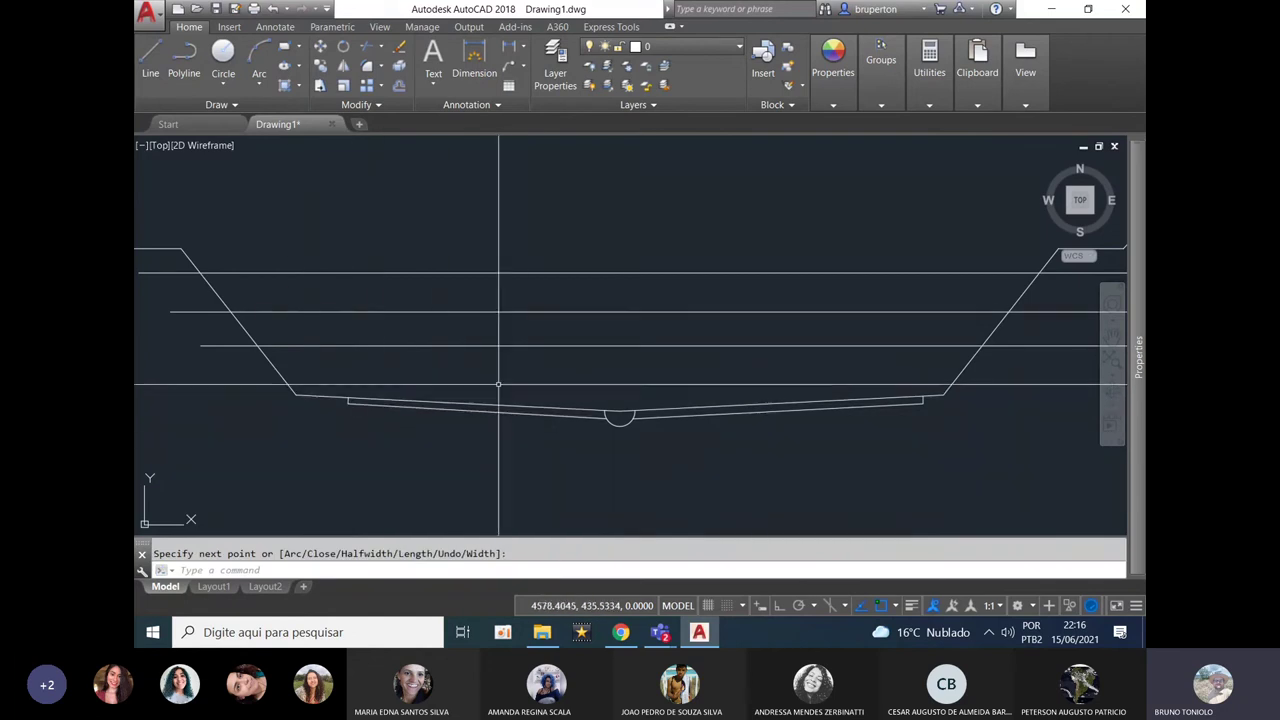
Examine the sloping side drains and the central half-round channel beneath the layers of the landfill cross-section.
scroll(624, 416, "up", 2)
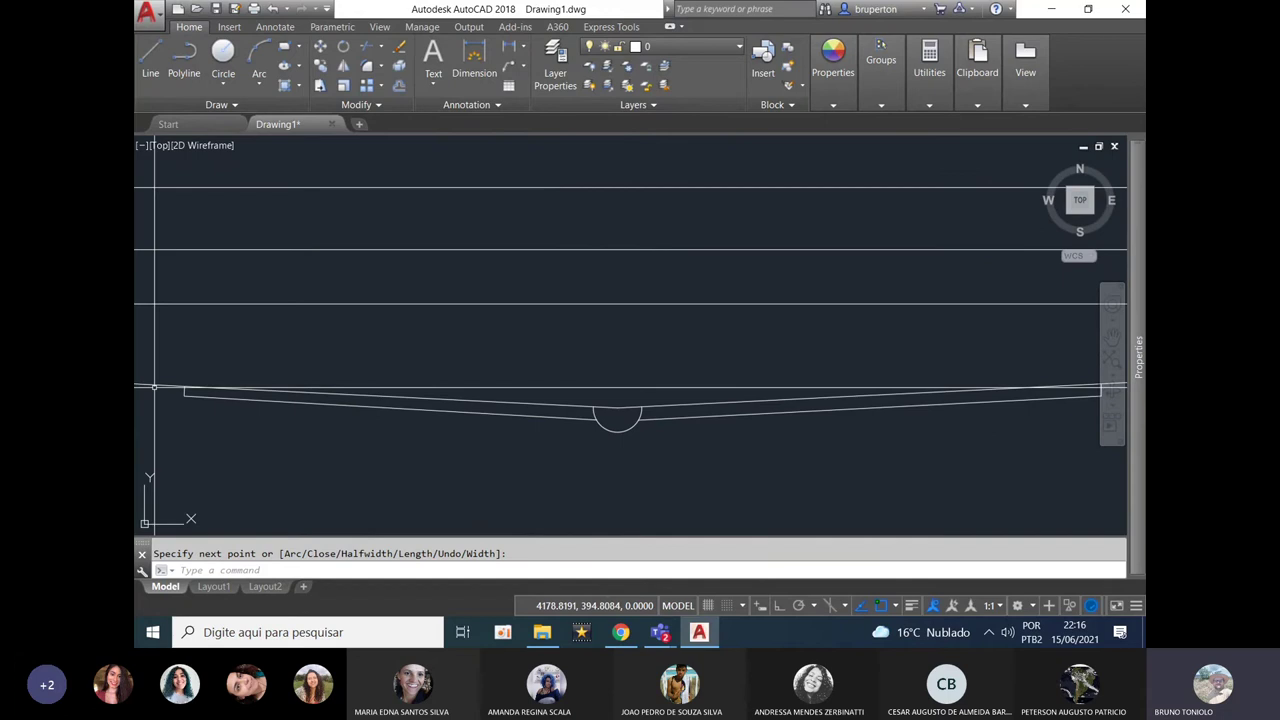
scroll(590, 360, "down", 3)
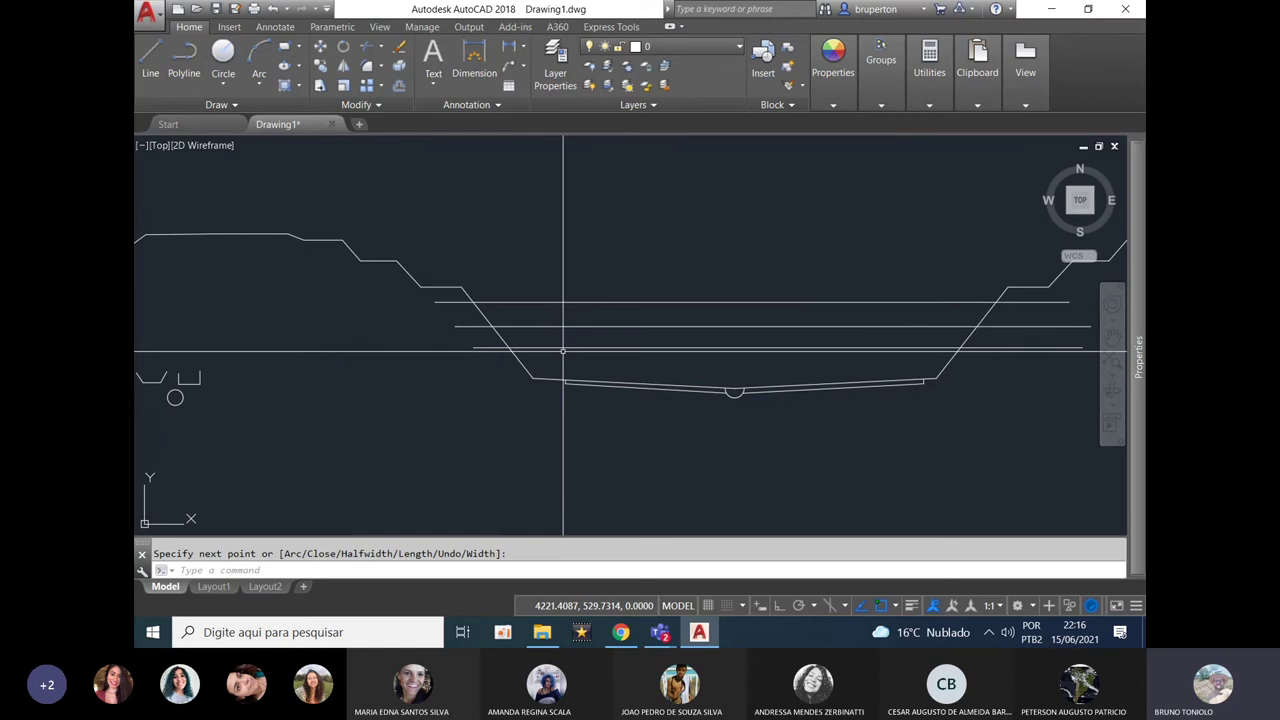
scroll(706, 372, "up", 5)
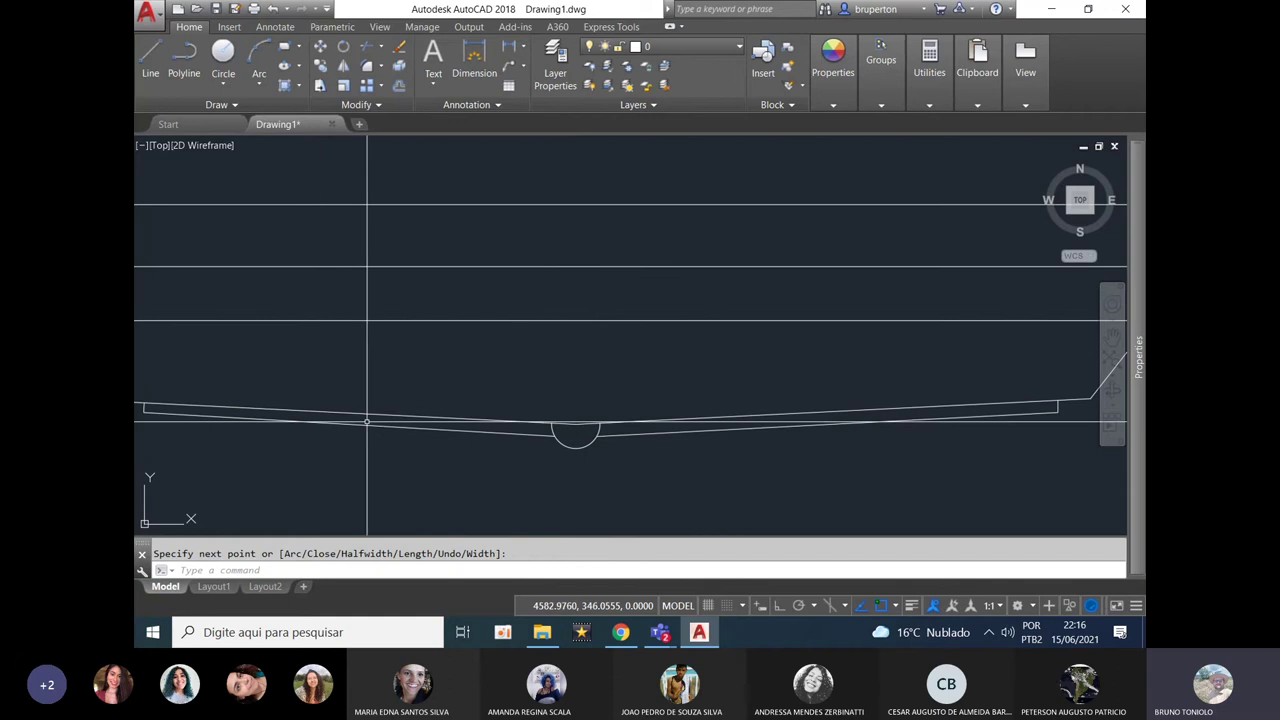
scroll(575, 435, "down", 4)
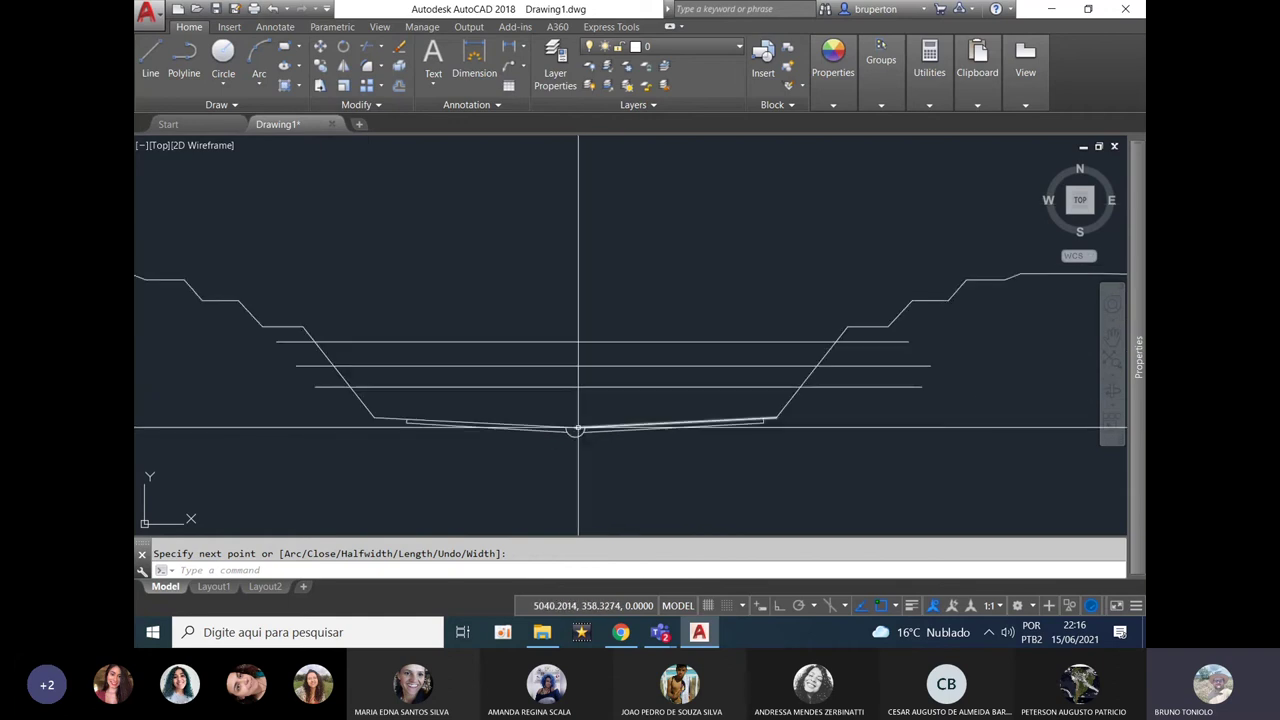
scroll(579, 419, "up", 2)
scroll(572, 408, "down", 3)
scroll(551, 420, "up", 3)
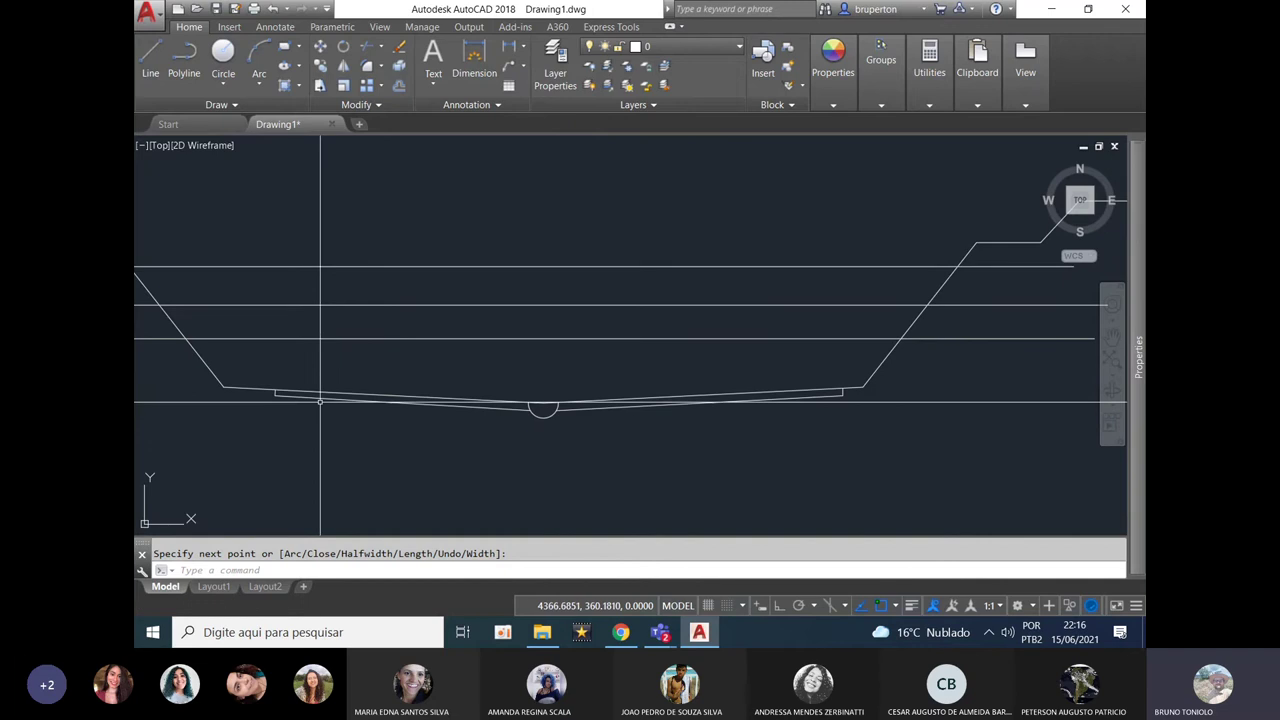
scroll(785, 410, "down", 2)
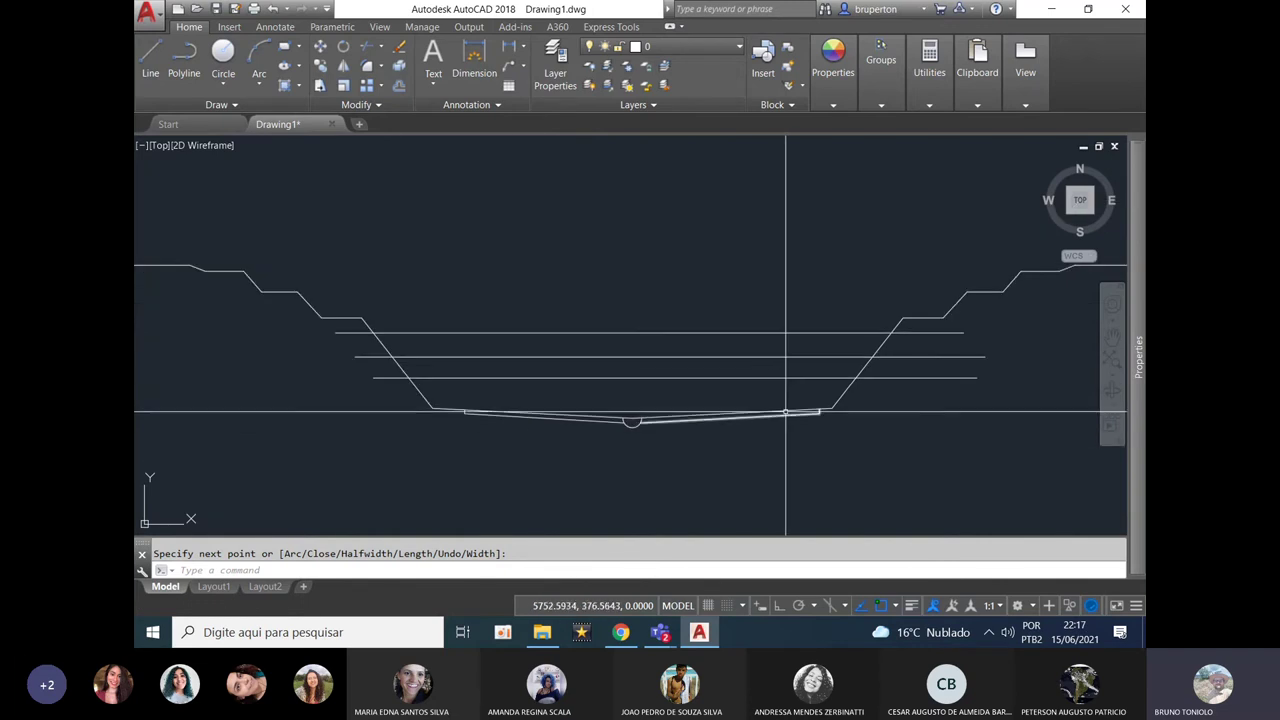
scroll(631, 409, "up", 2)
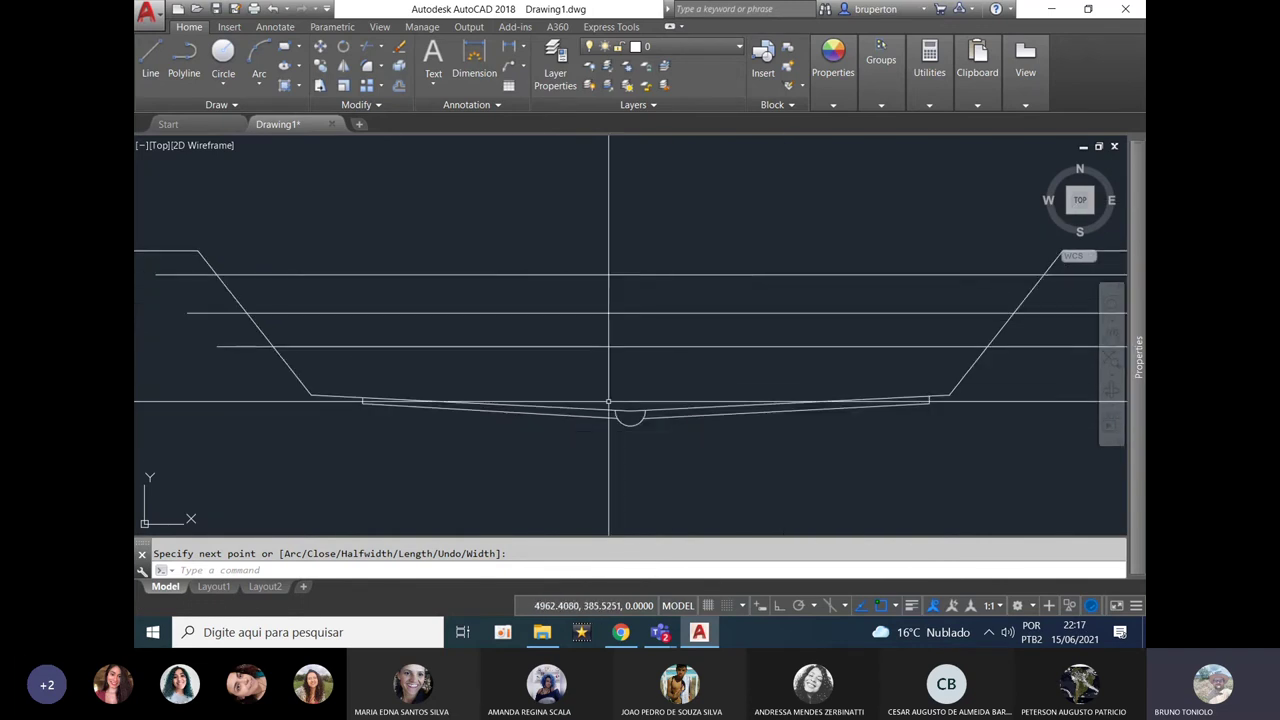
Switch to the STAR_15 Destino Final RSU.pdf slides in Teams and review the leachate drainage slides and site photo.
mouse_move(660, 632)
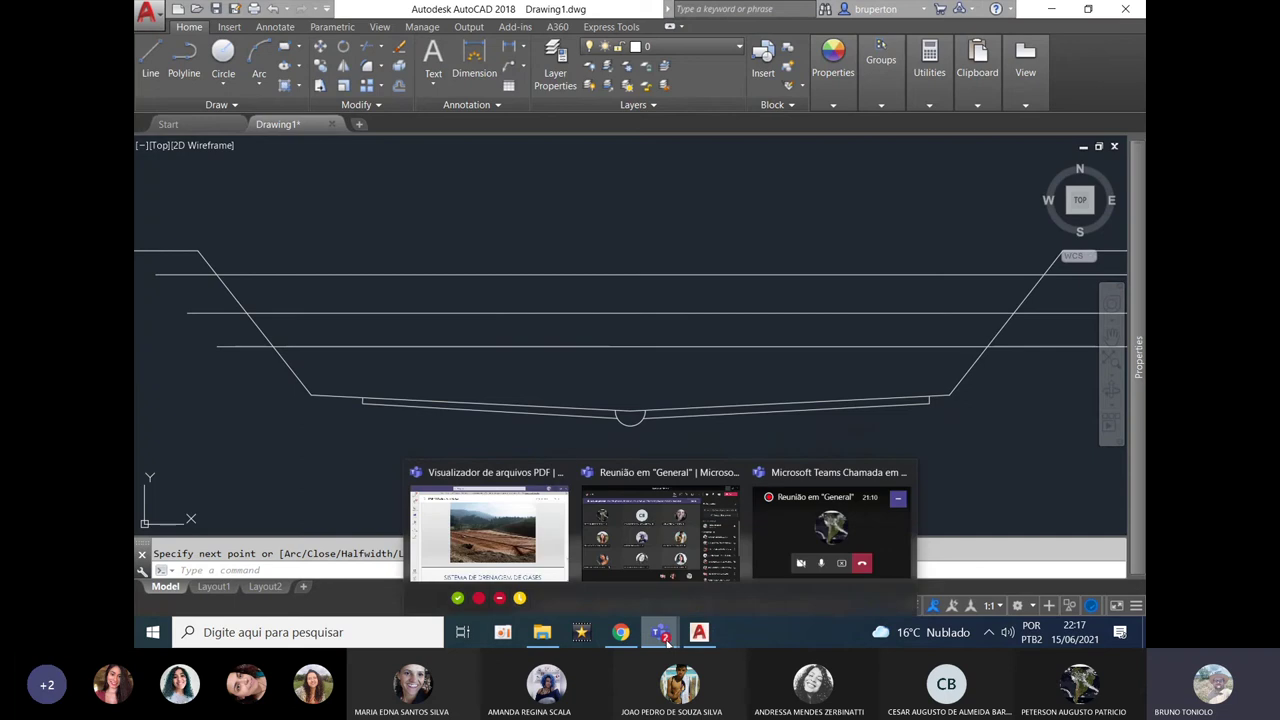
left_click(473, 567)
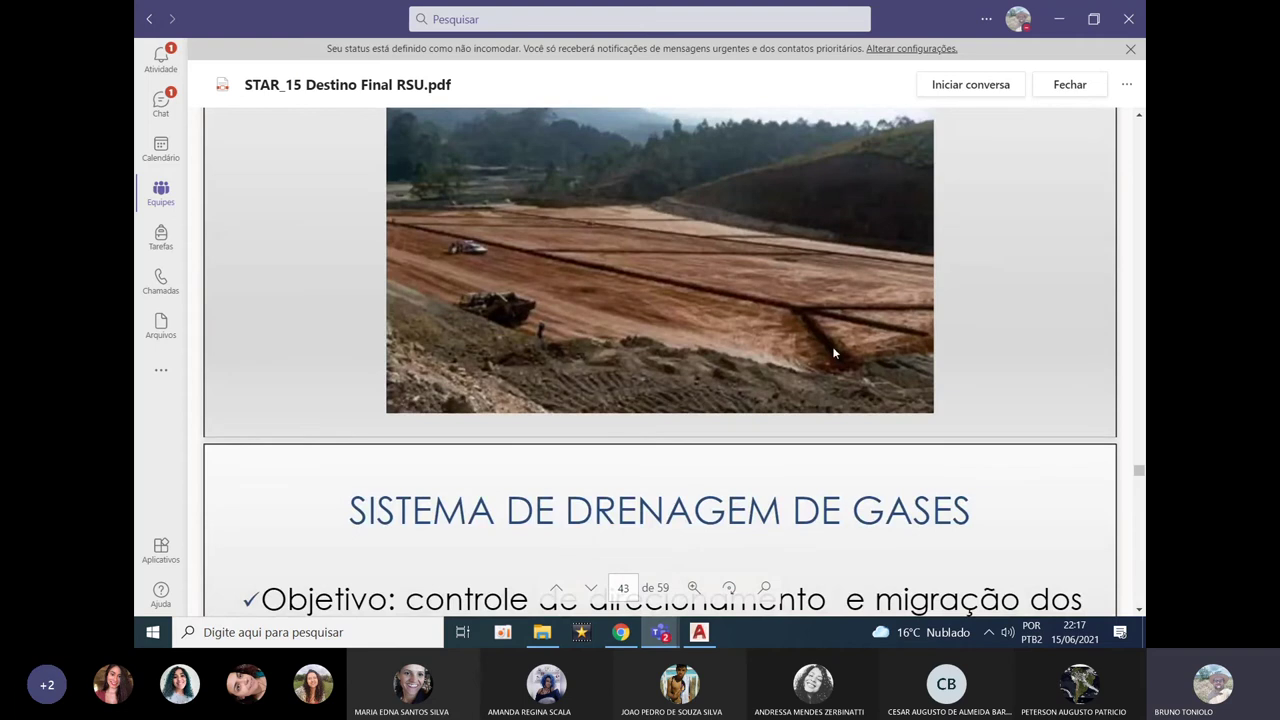
scroll(707, 380, "down", 5)
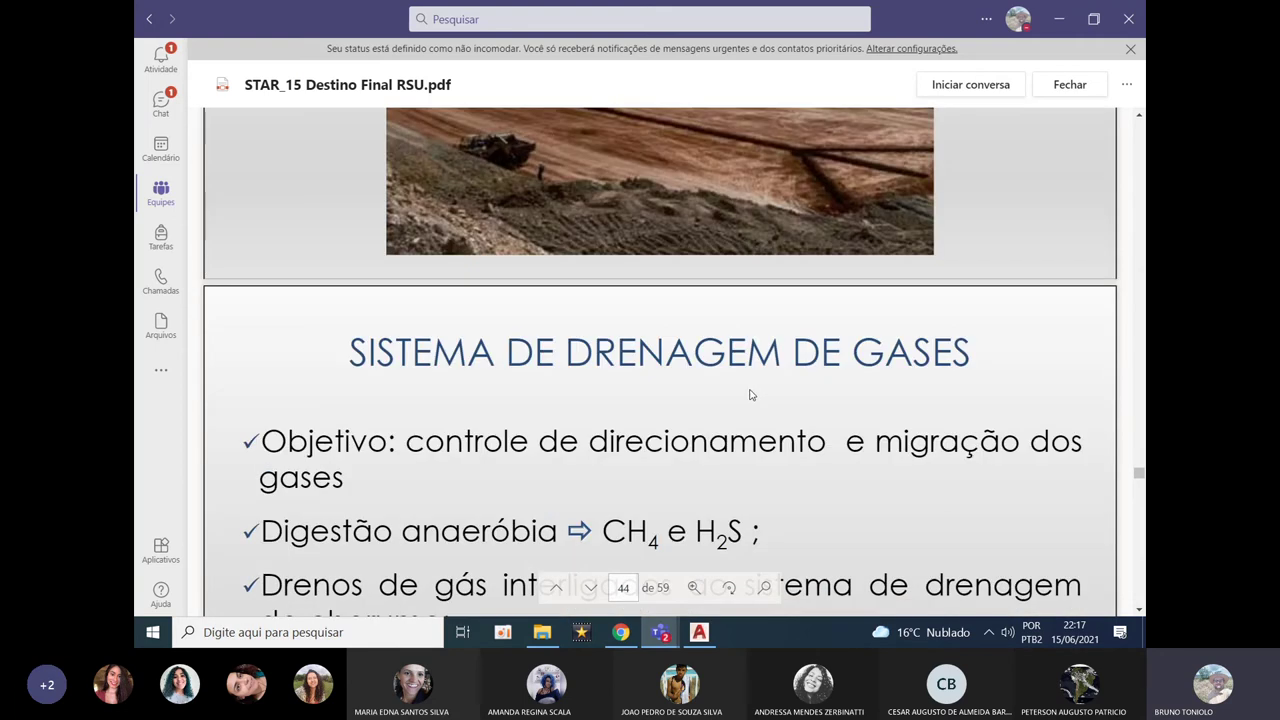
scroll(702, 379, "down", 1)
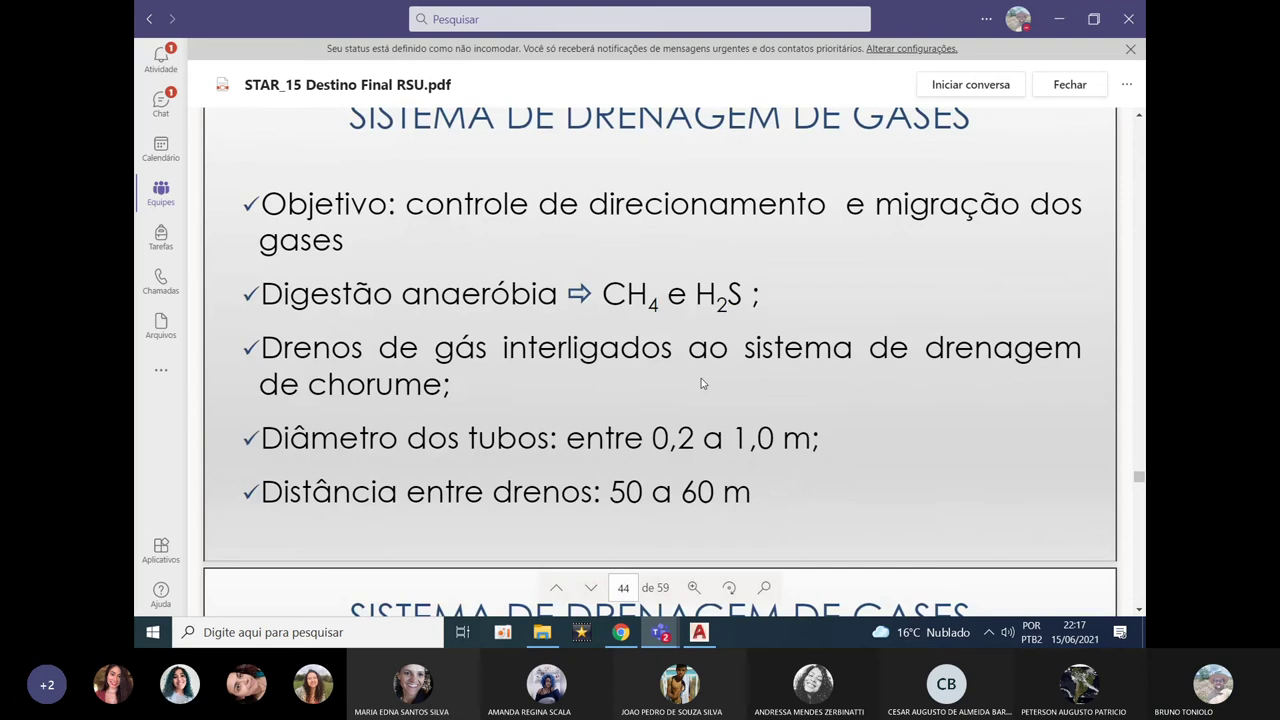
scroll(701, 378, "up", 6)
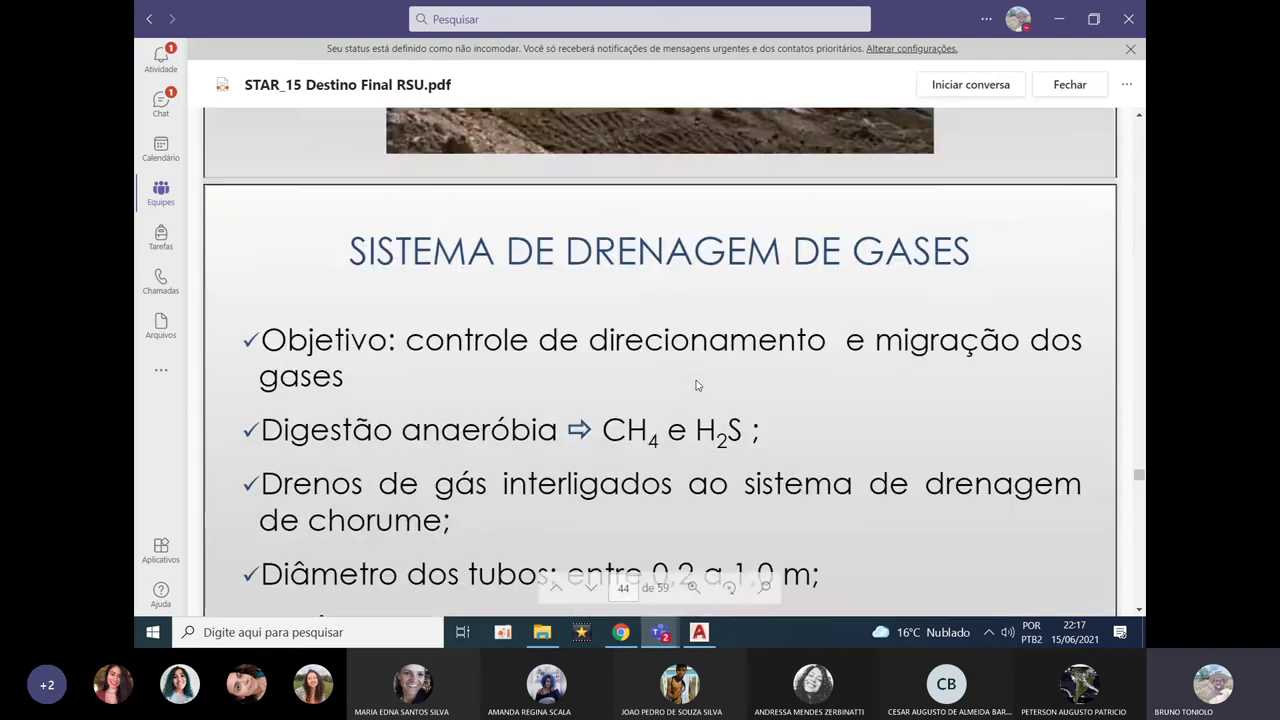
scroll(698, 377, "up", 10)
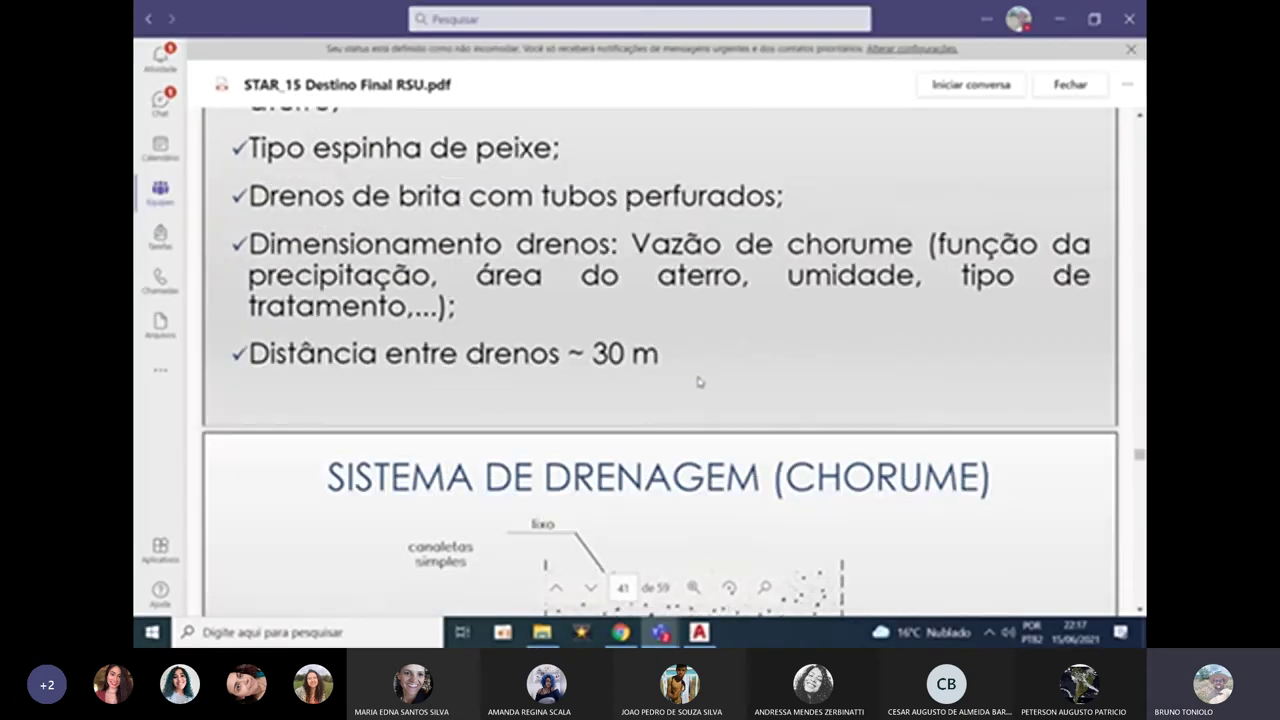
scroll(698, 380, "up", 8)
scroll(698, 380, "down", 15)
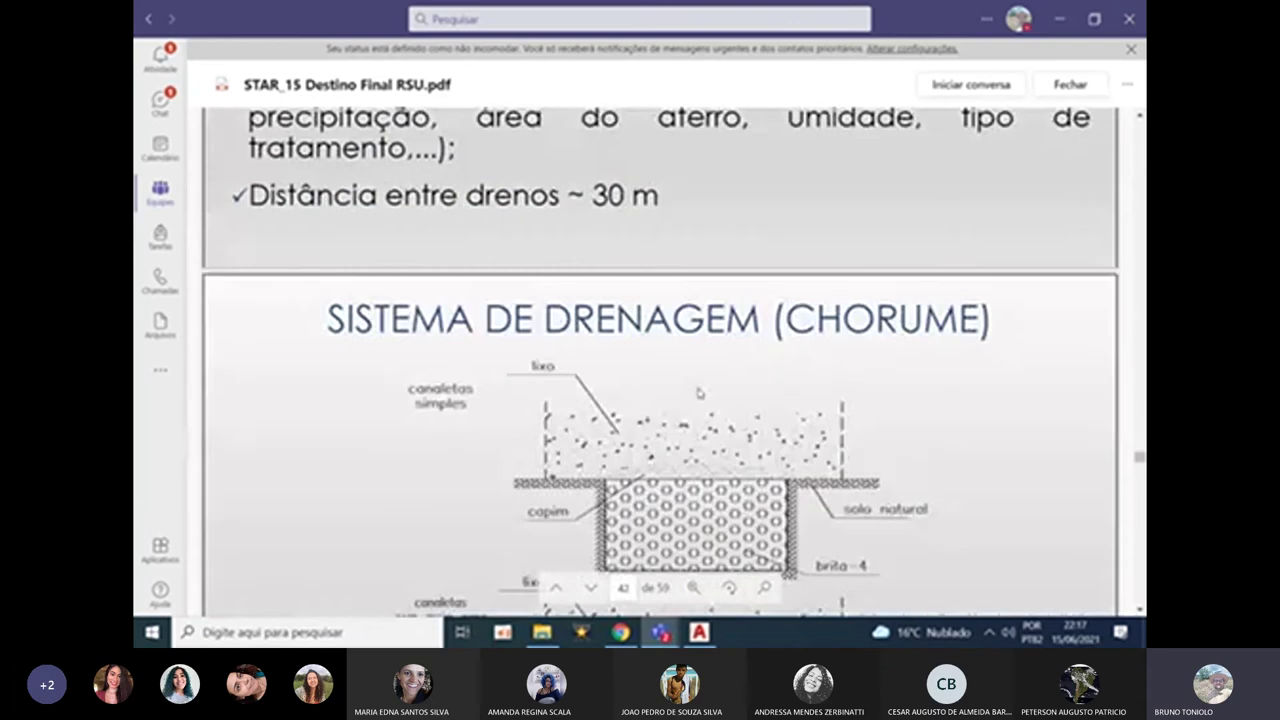
scroll(810, 365, "down", 8)
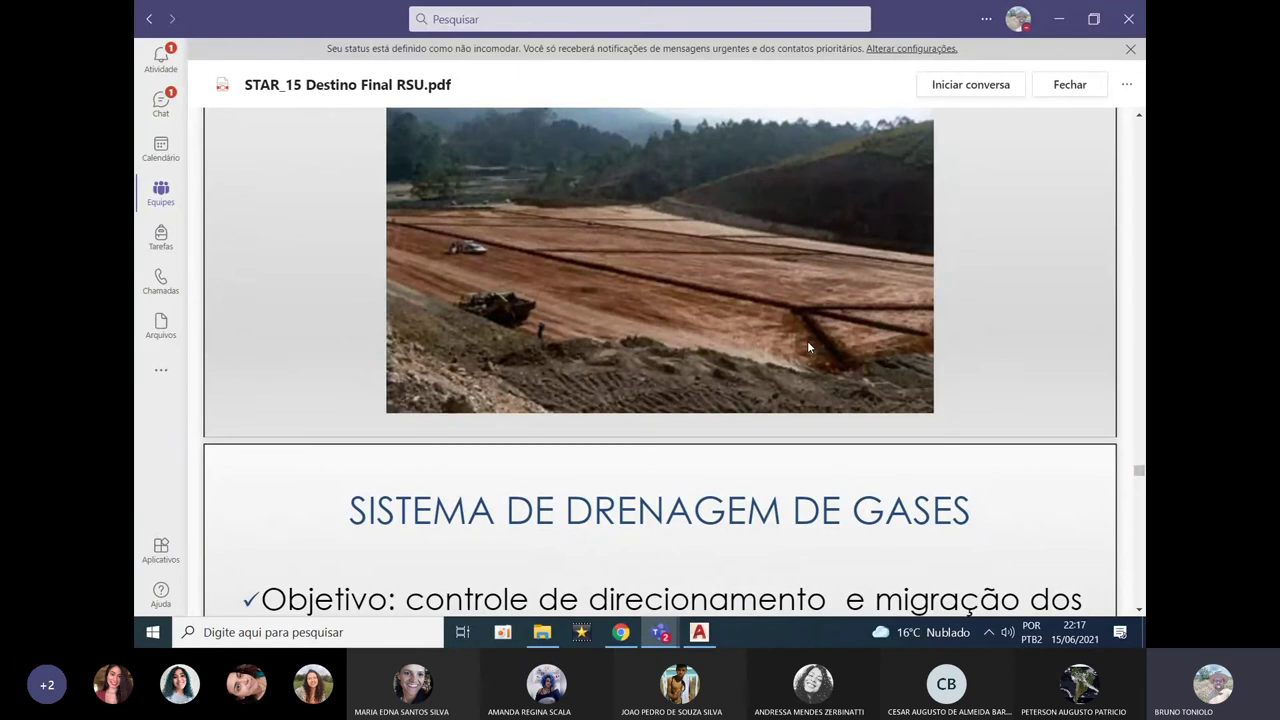
Read the gas drainage slide for its objective, the link to the leachate drains, pipe diameters and drain spacing.
scroll(818, 340, "down", 3)
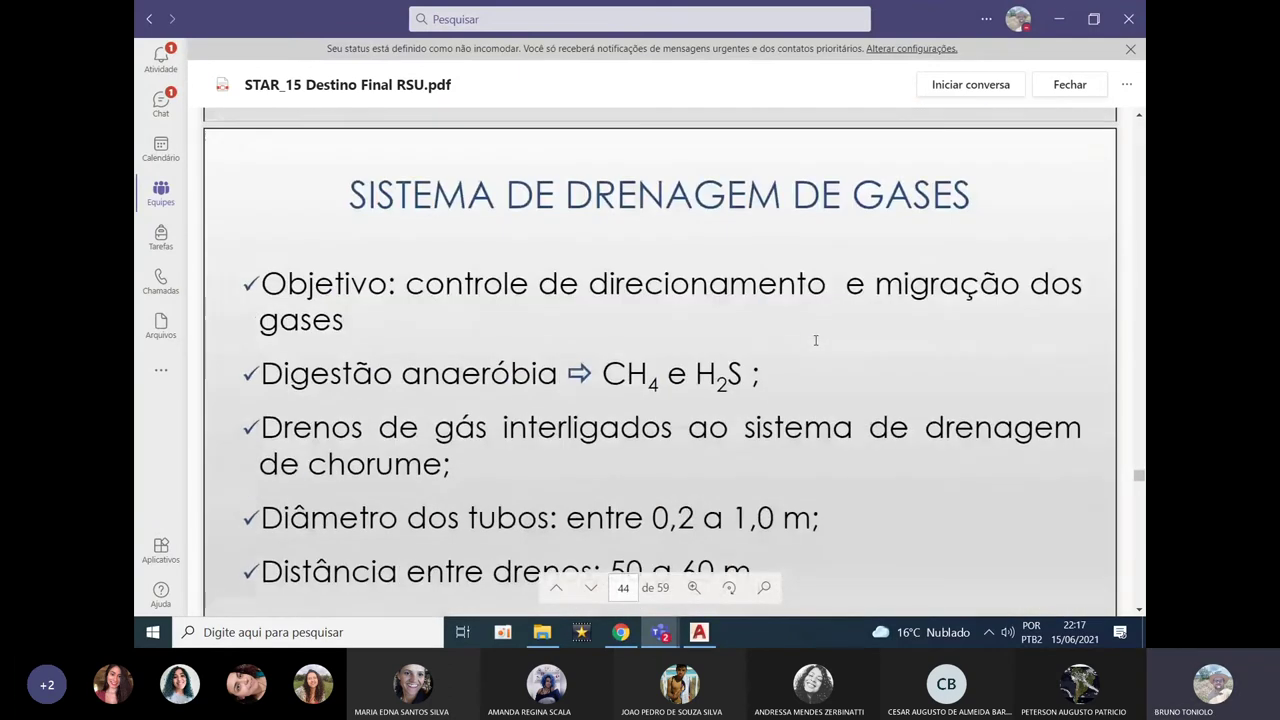
scroll(815, 343, "down", 2)
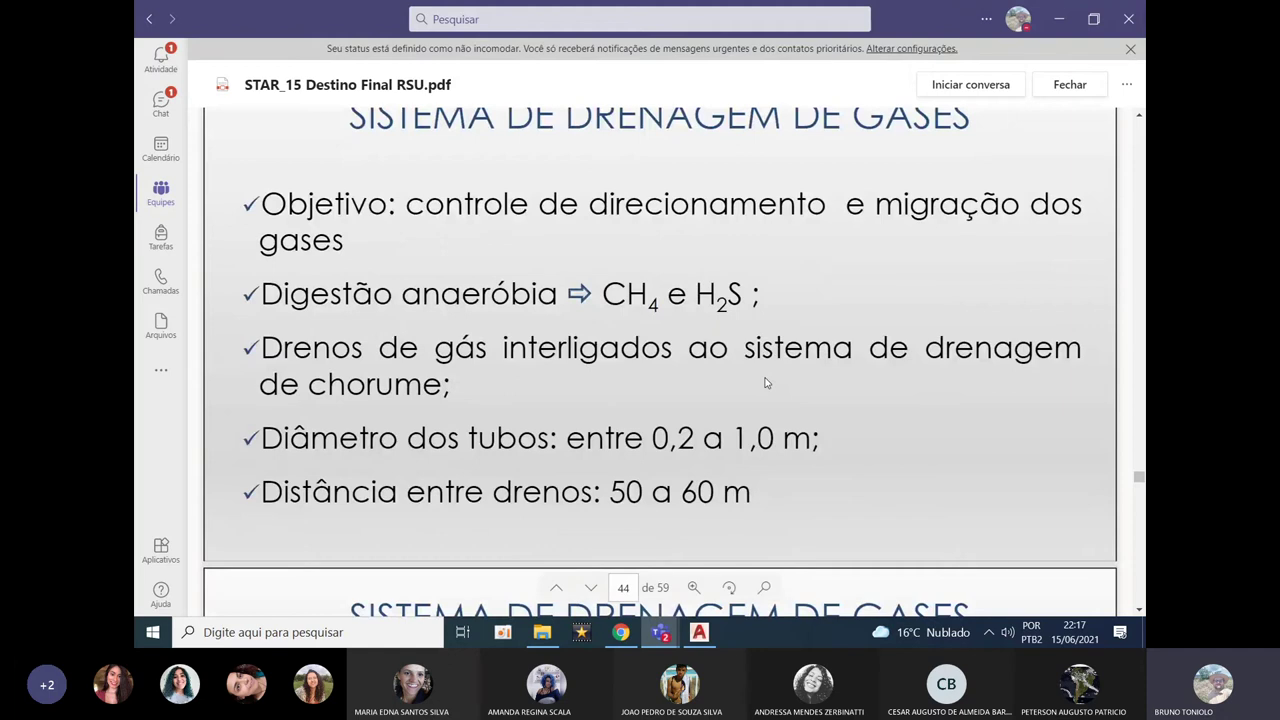
scroll(652, 400, "up", 3)
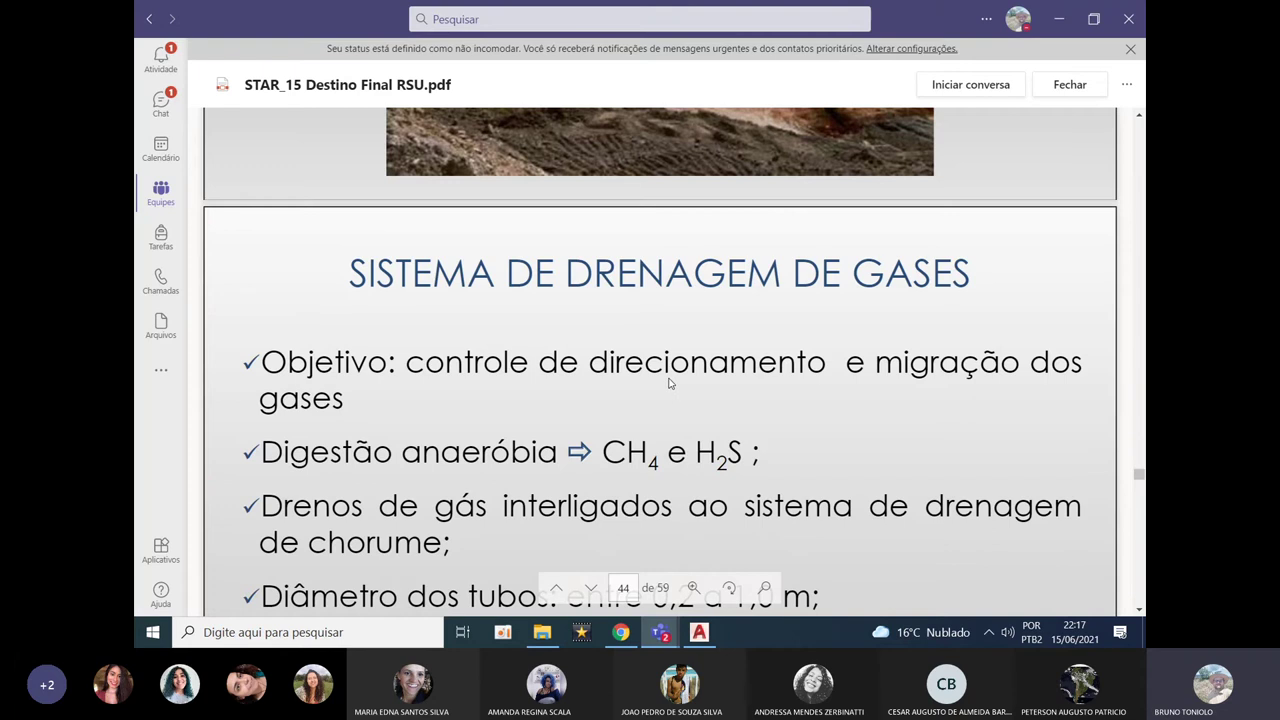
scroll(673, 383, "down", 1)
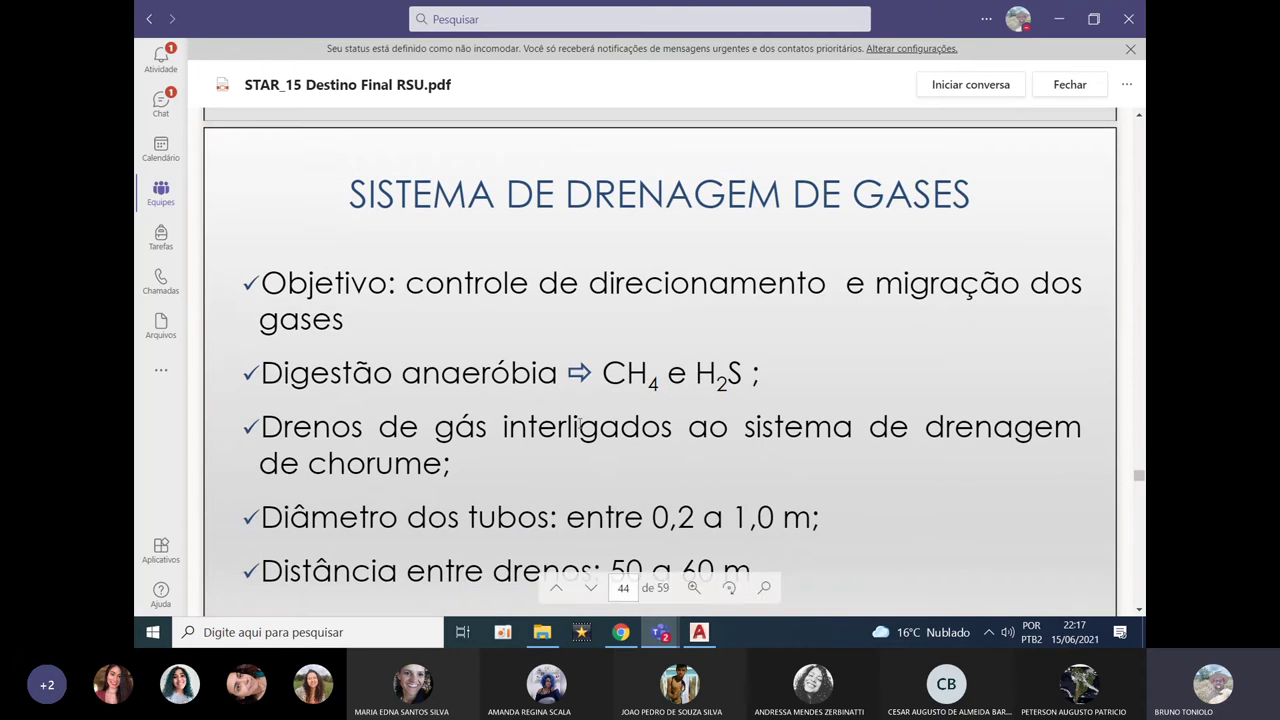
scroll(585, 420, "down", 1)
scroll(596, 419, "down", 1)
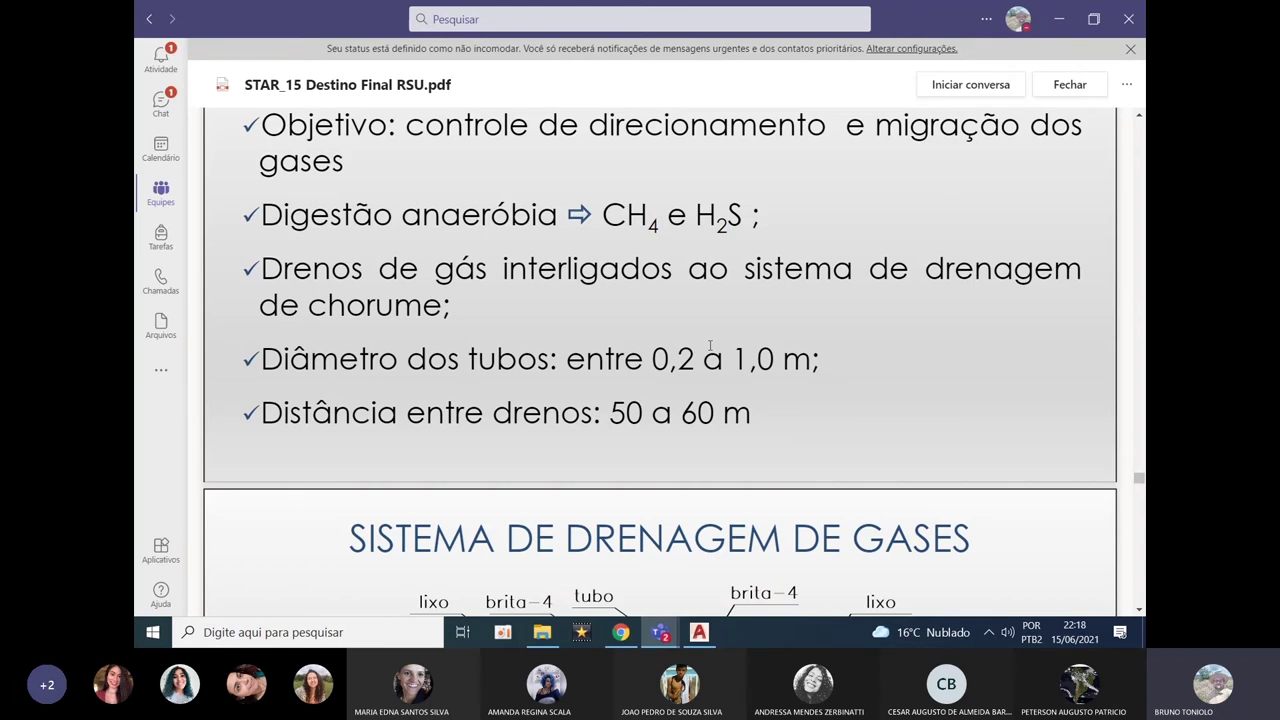
Examine the gas drain section diagram on slide 45, covering the waste, gravel, perforated pipe and natural soil.
scroll(711, 345, "down", 5)
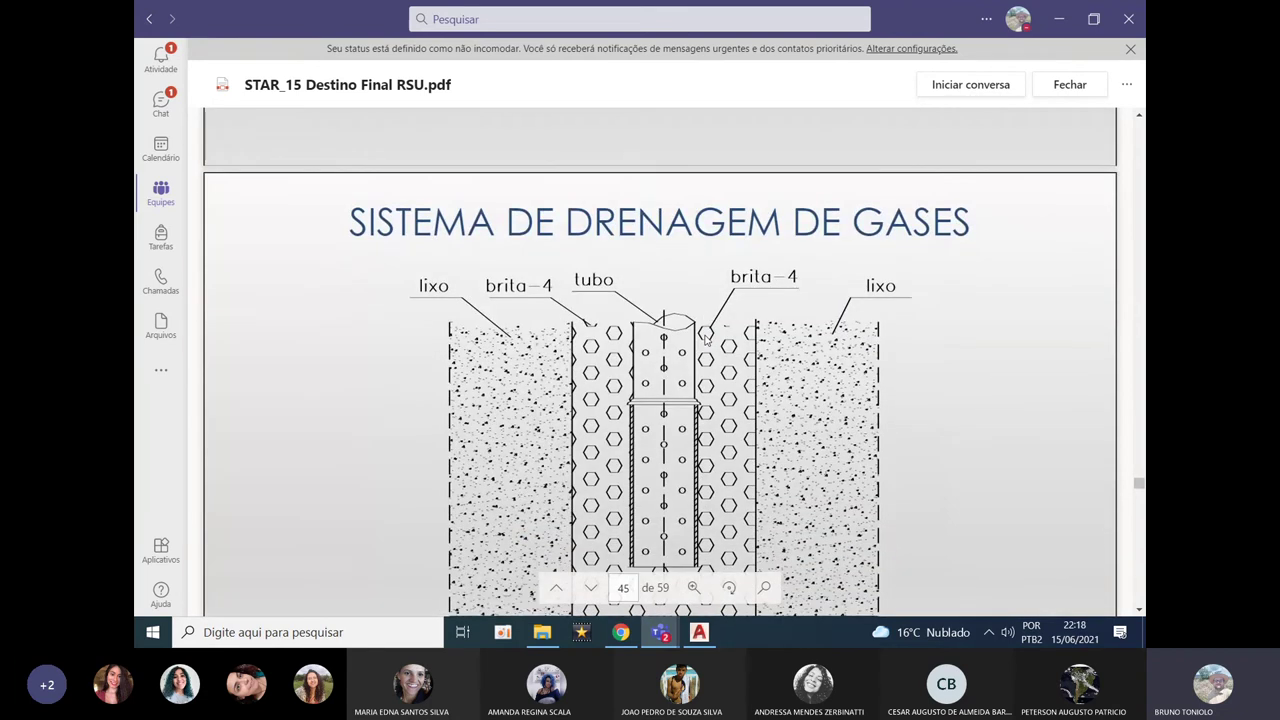
scroll(705, 340, "down", 2)
scroll(705, 340, "up", 2)
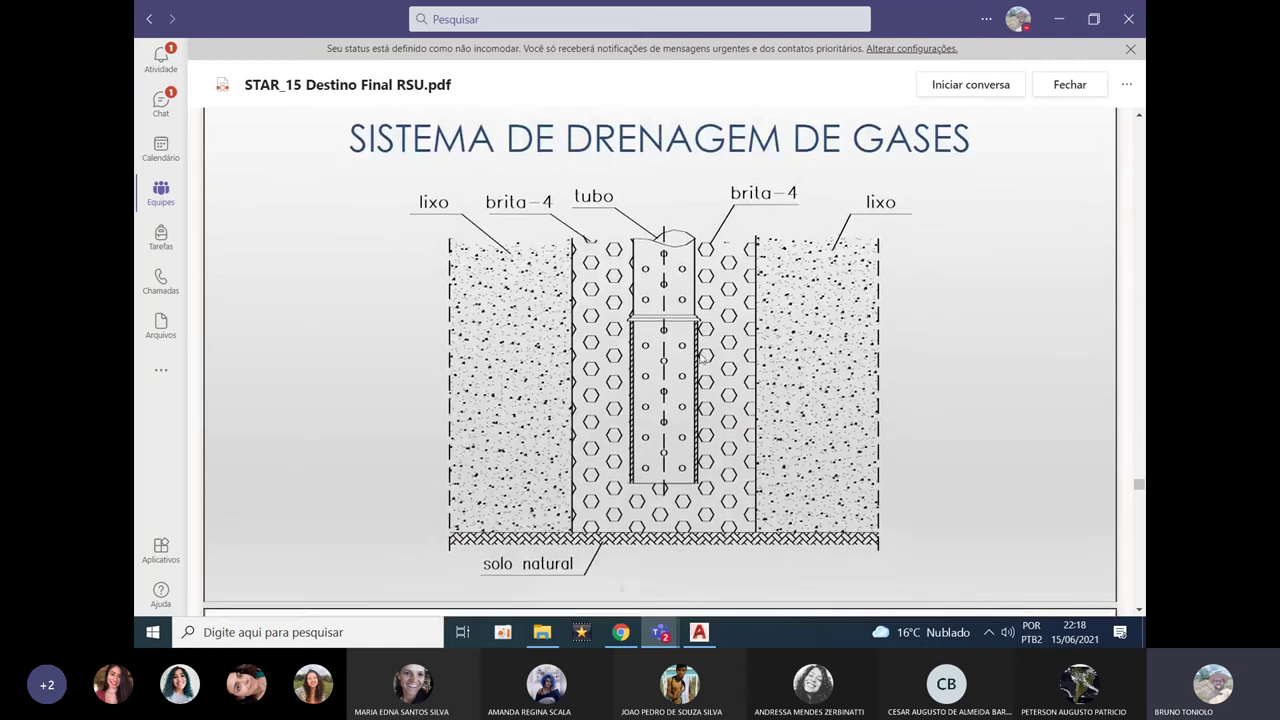
scroll(484, 400, "down", 1)
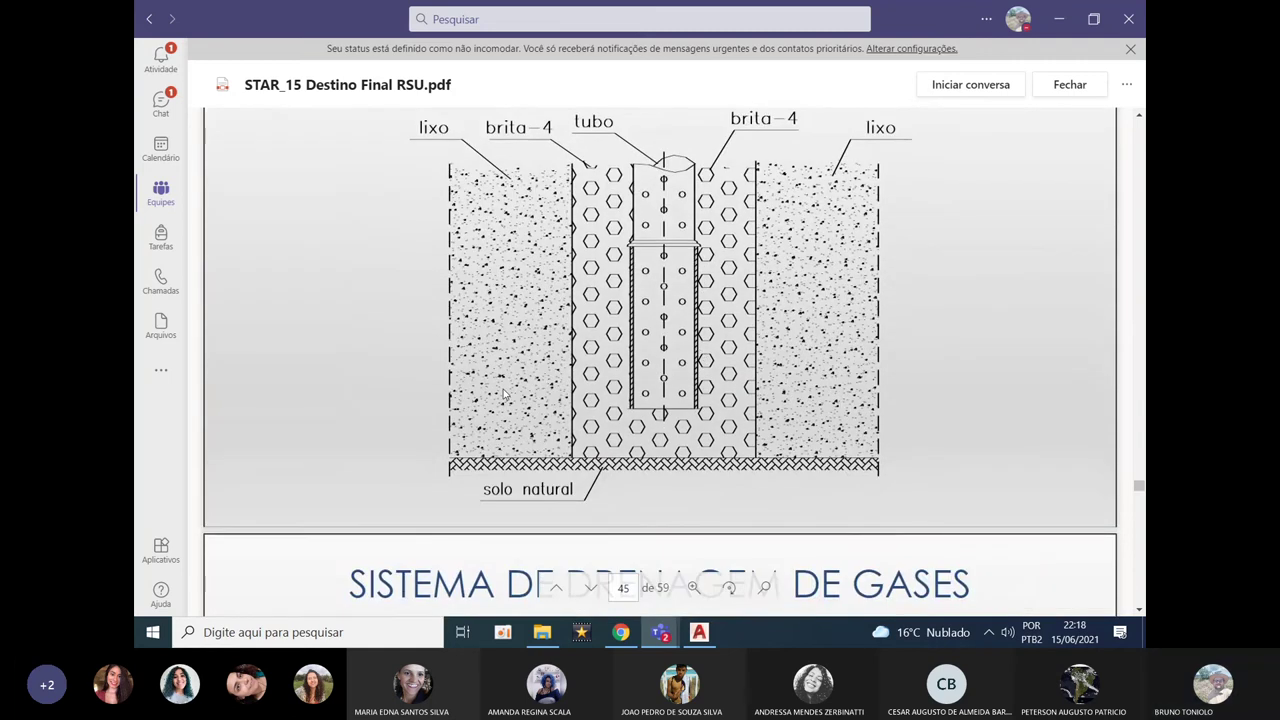
scroll(505, 395, "down", 5)
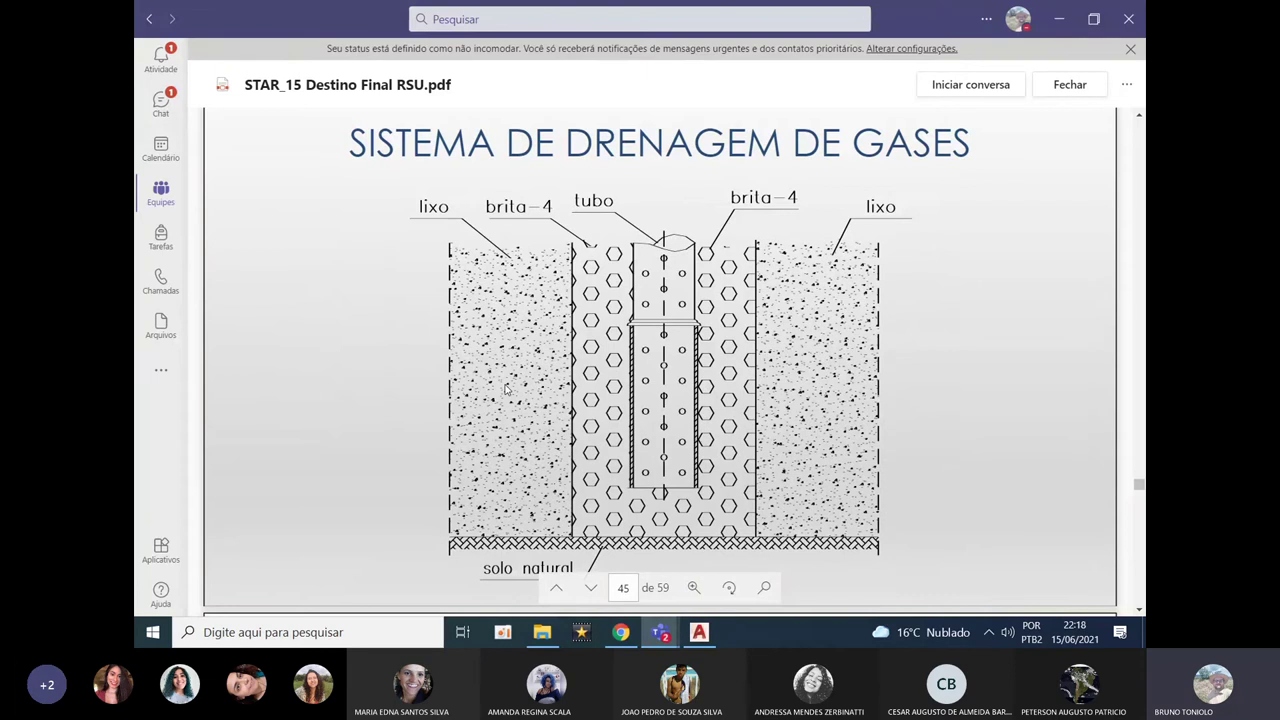
scroll(505, 390, "down", 1)
scroll(650, 412, "up", 1)
scroll(607, 297, "down", 5)
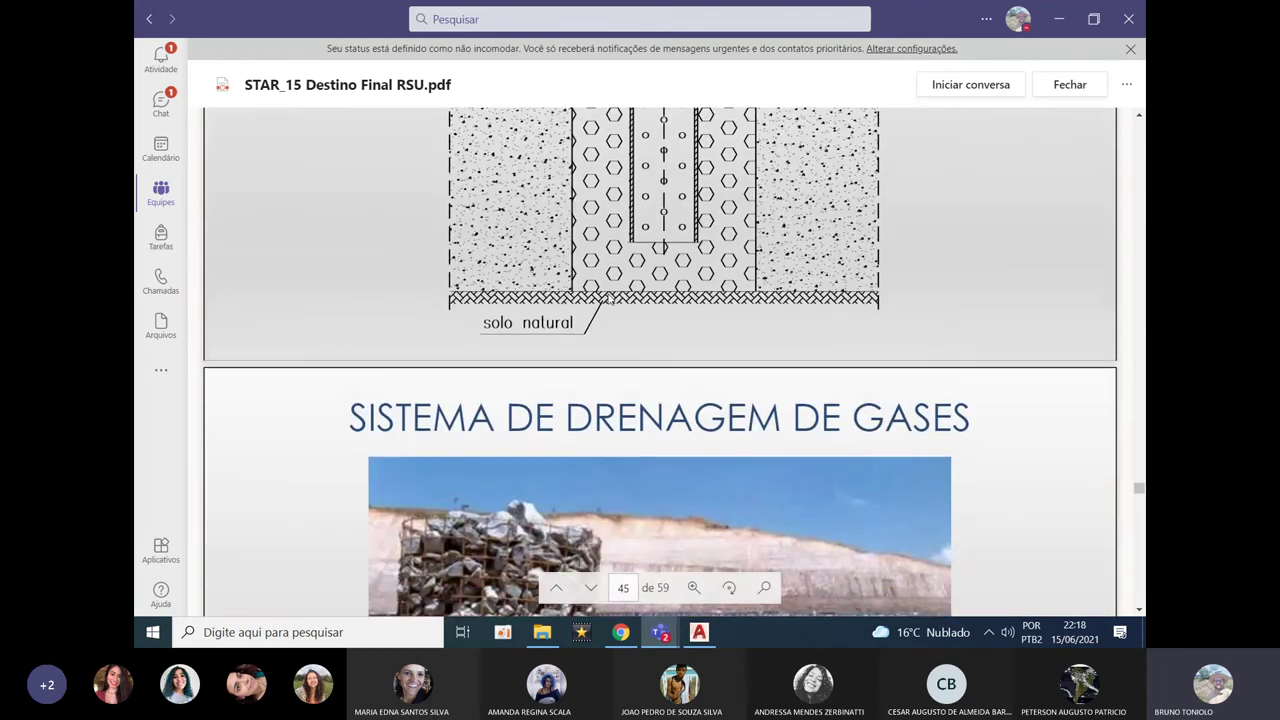
Compare the gas drain diagram with the photo of the stone-filled mesh drain on slide 46.
scroll(620, 293, "up", 1)
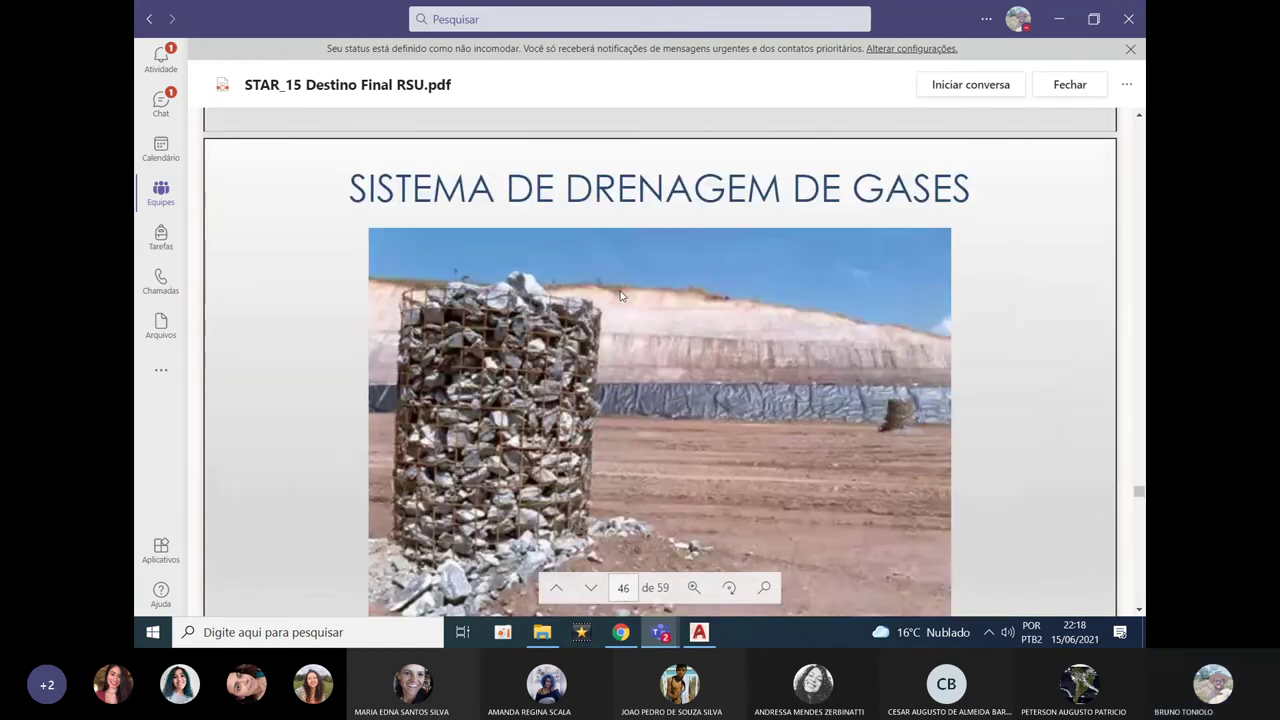
scroll(620, 296, "down", 2)
scroll(525, 219, "up", 5)
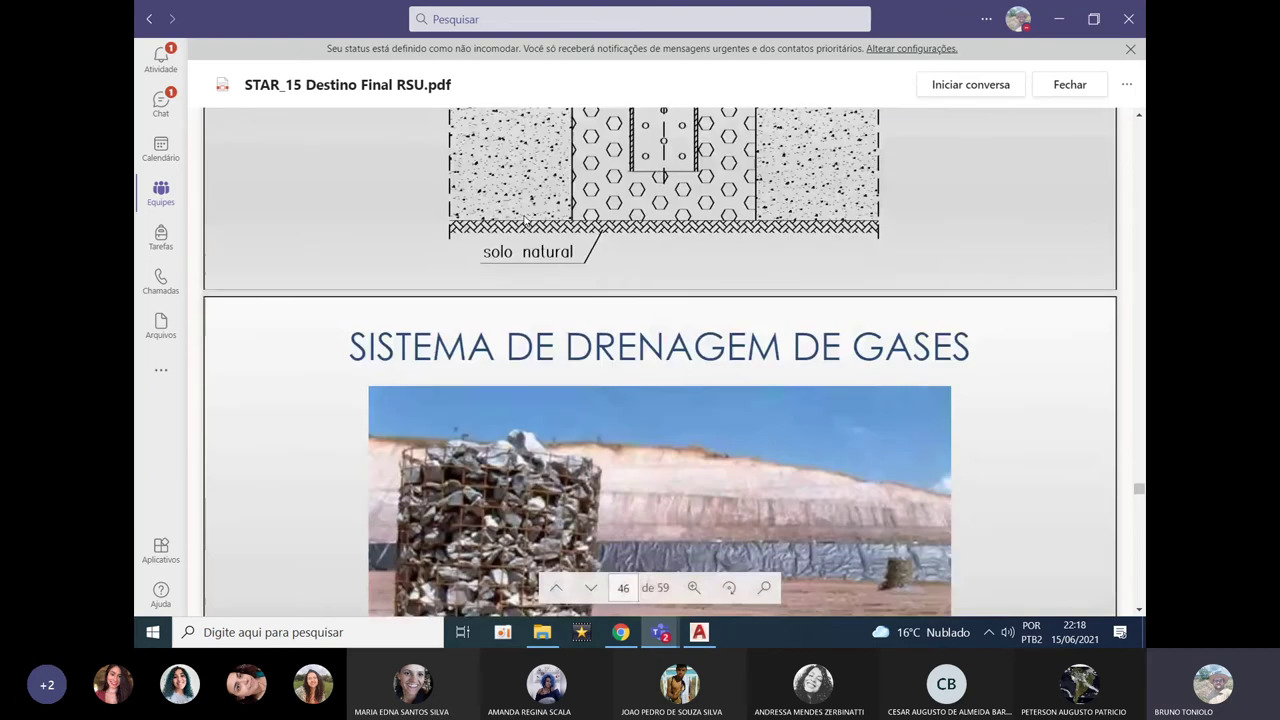
scroll(525, 219, "up", 1)
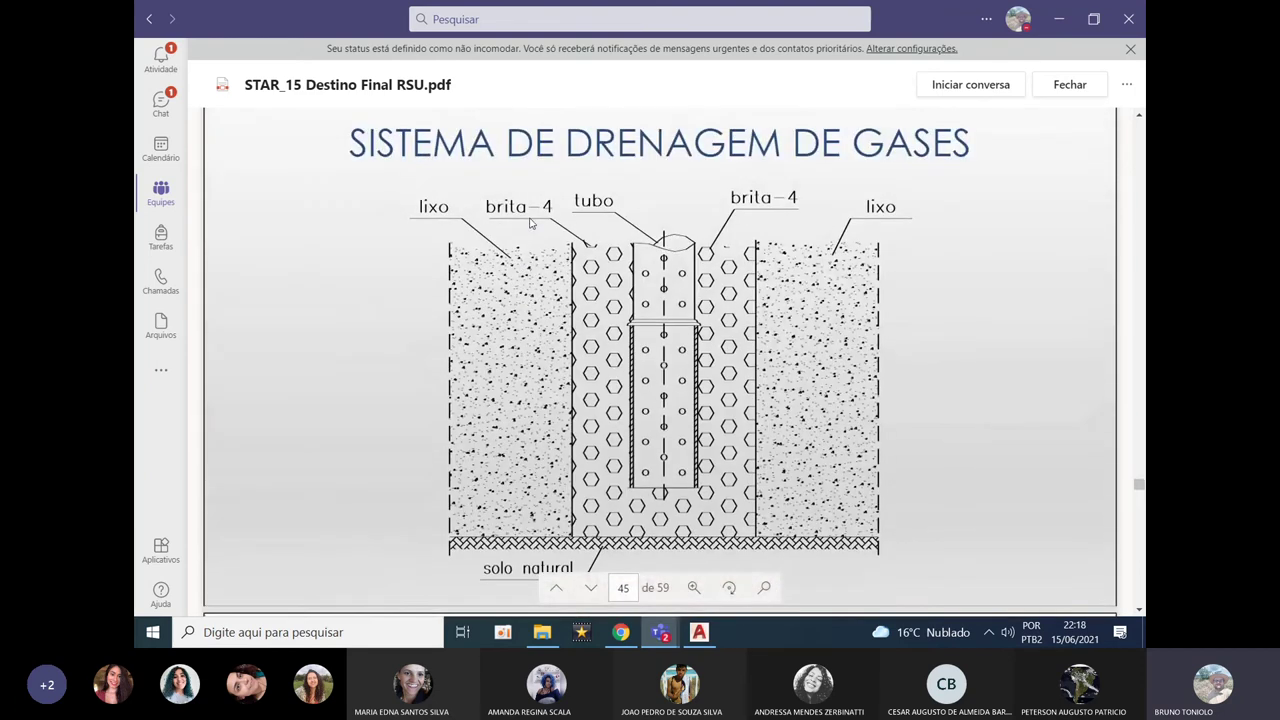
scroll(532, 223, "down", 6)
scroll(531, 225, "up", 5)
scroll(628, 315, "down", 4)
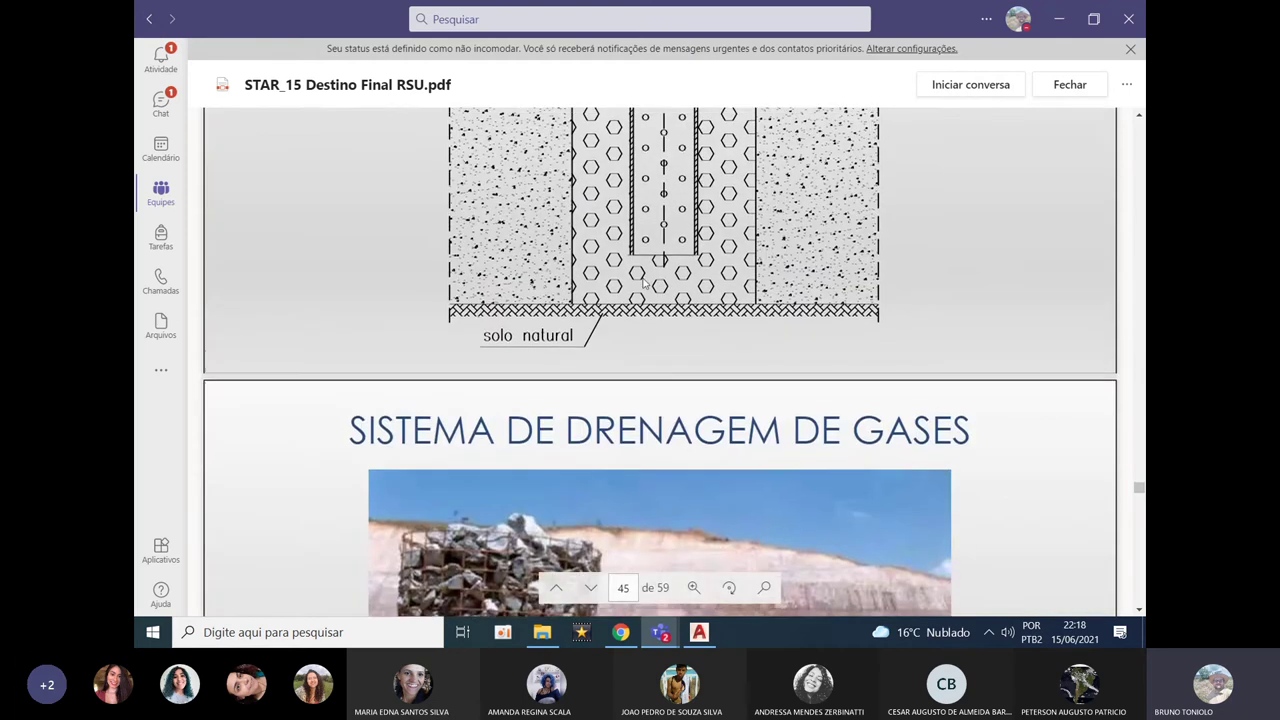
scroll(640, 267, "up", 2)
scroll(470, 325, "down", 4)
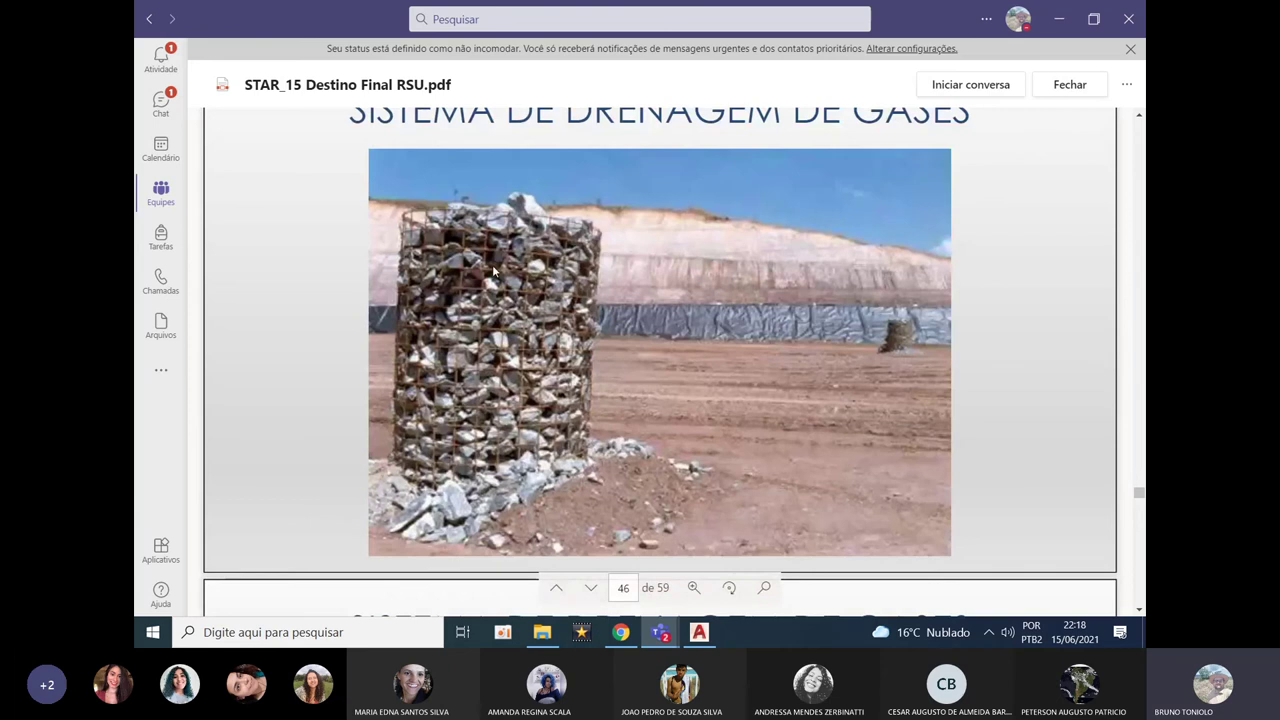
scroll(497, 231, "up", 1)
scroll(568, 368, "down", 2)
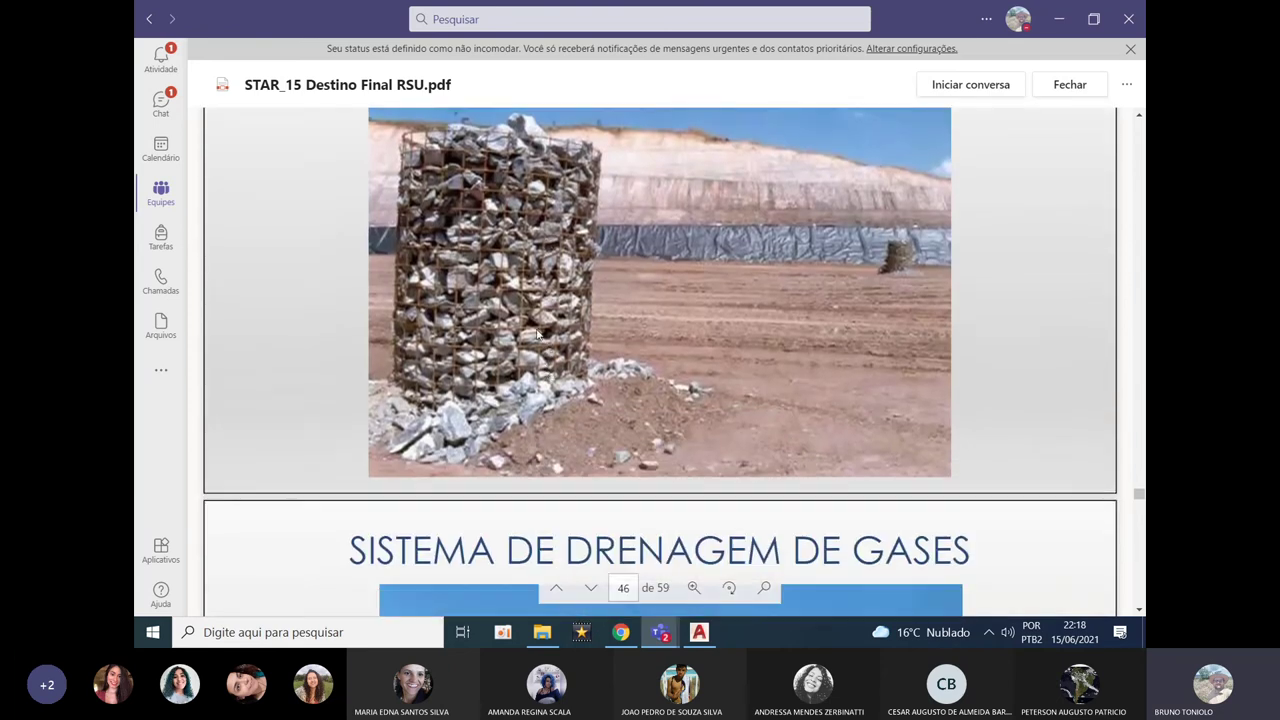
scroll(535, 322, "down", 3)
scroll(467, 237, "up", 4)
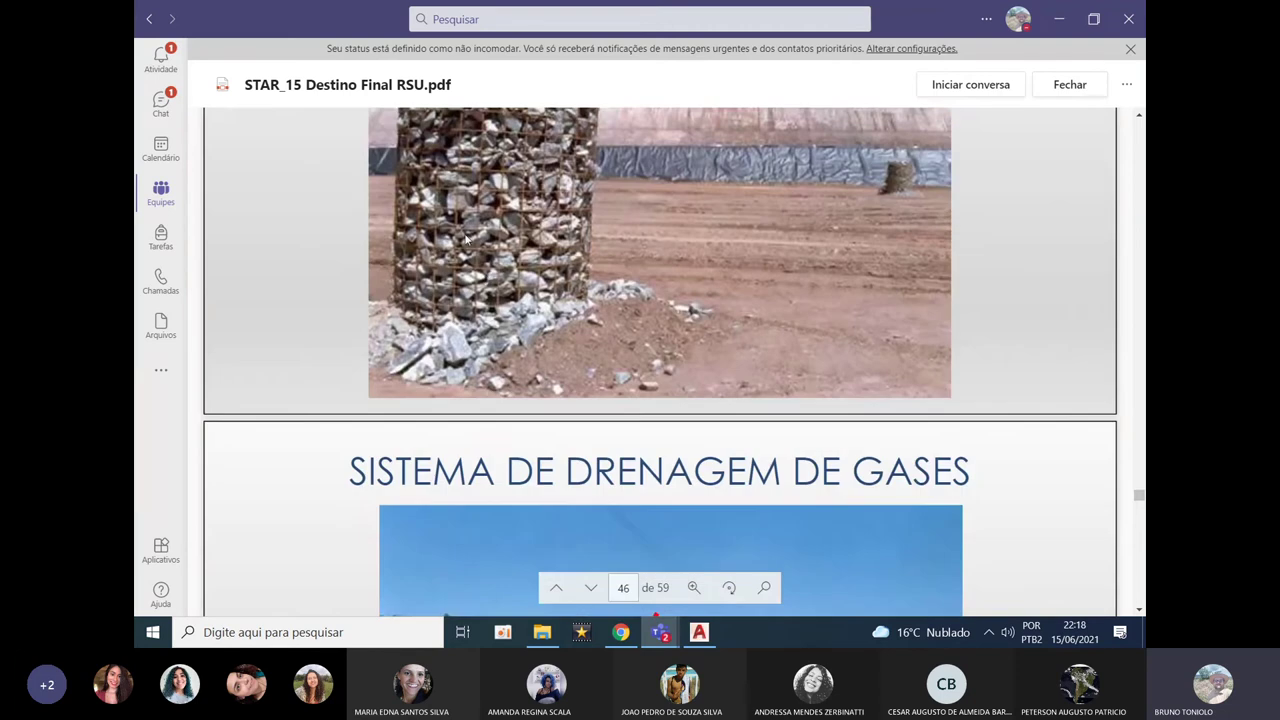